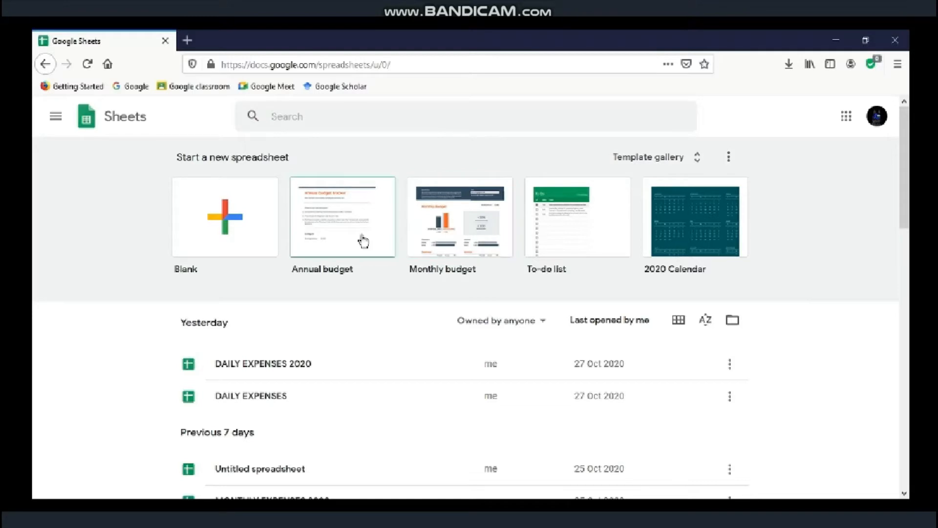
Step: Create a new spreadsheet from the Blank template on the Sheets home page
{"action": "left_click", "coordinate": [237, 222]}
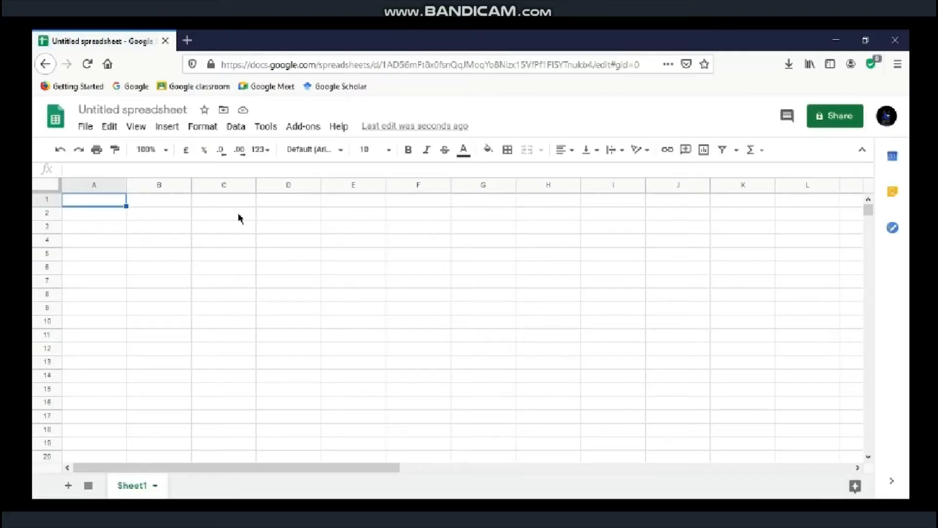
Step: Retitle the untitled spreadsheet as 'DAILY EXPENSES 2020'
{"action": "left_click", "coordinate": [192, 109]}
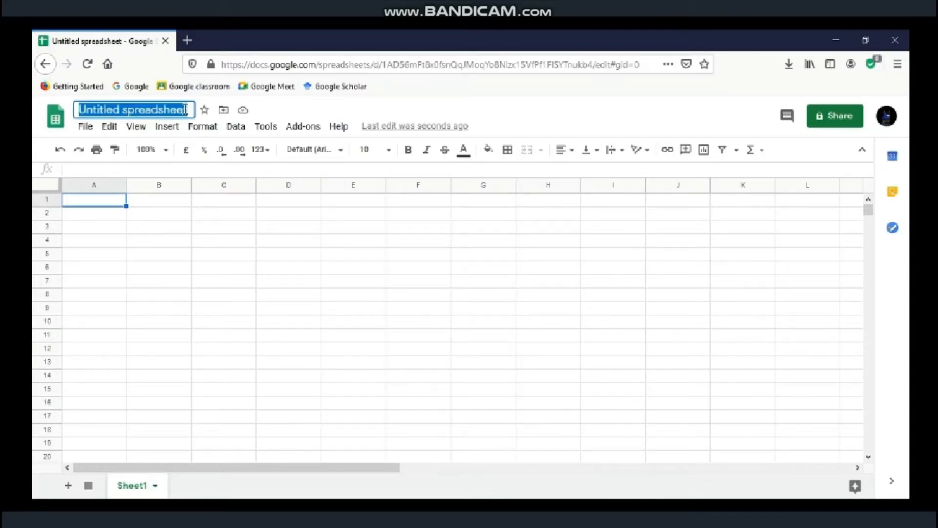
{"action": "type", "text": "DAIL"}
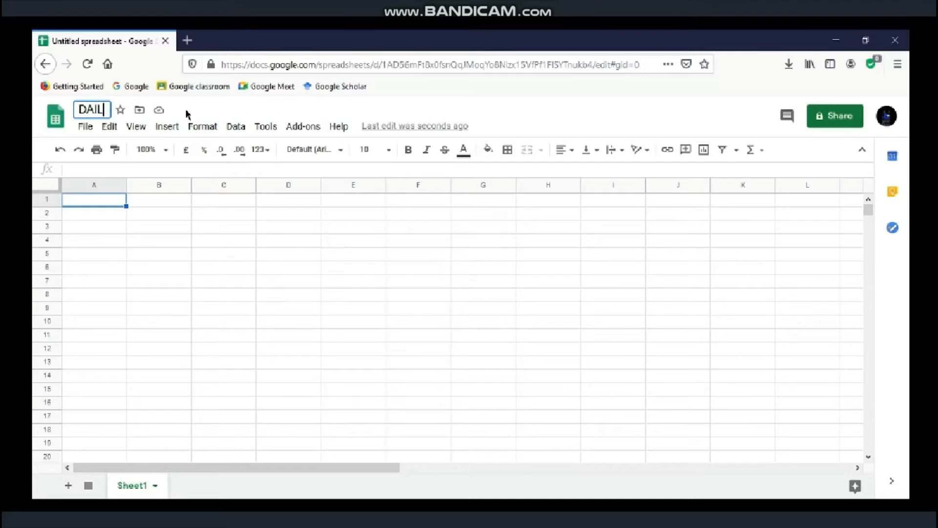
{"action": "type", "text": "Y EXPENSE"}
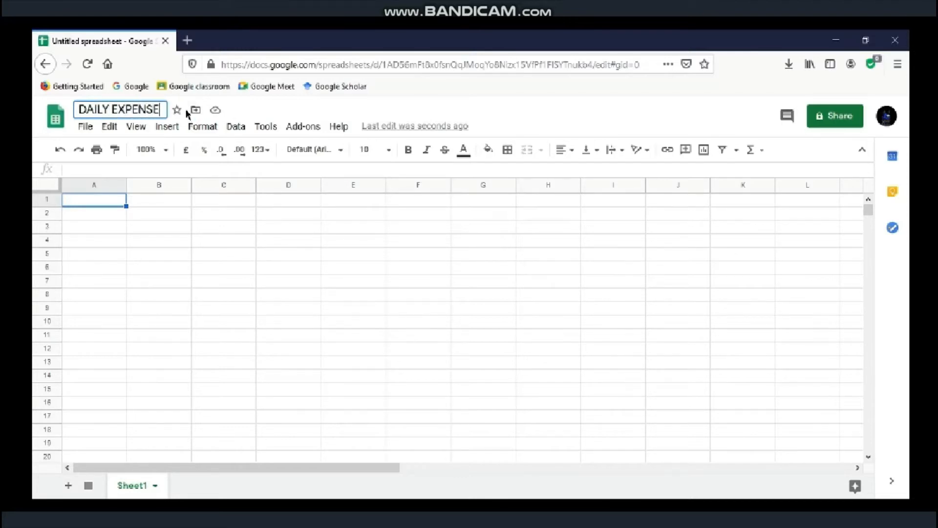
{"action": "type", "text": "S 2020"}
{"action": "key", "text": "Return"}
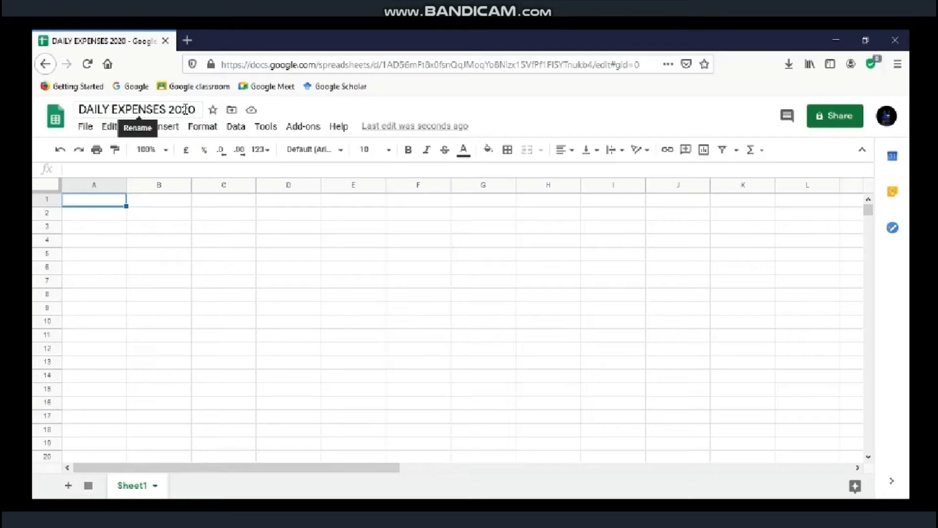
Step: Enter the headings DATE, EXPENSES and AMOUNT (RM) in cells B2 to D2
{"action": "left_click", "coordinate": [165, 219]}
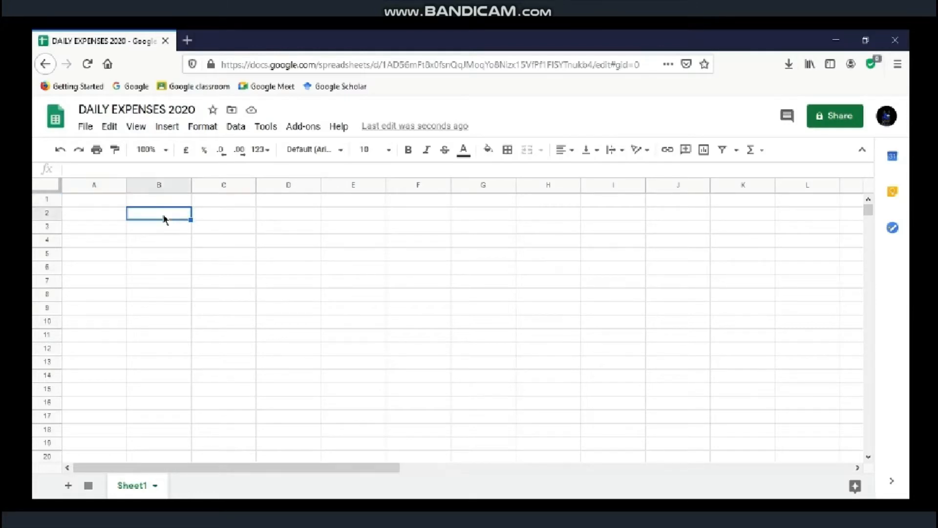
{"action": "type", "text": "DATE"}
{"action": "key", "text": "Tab"}
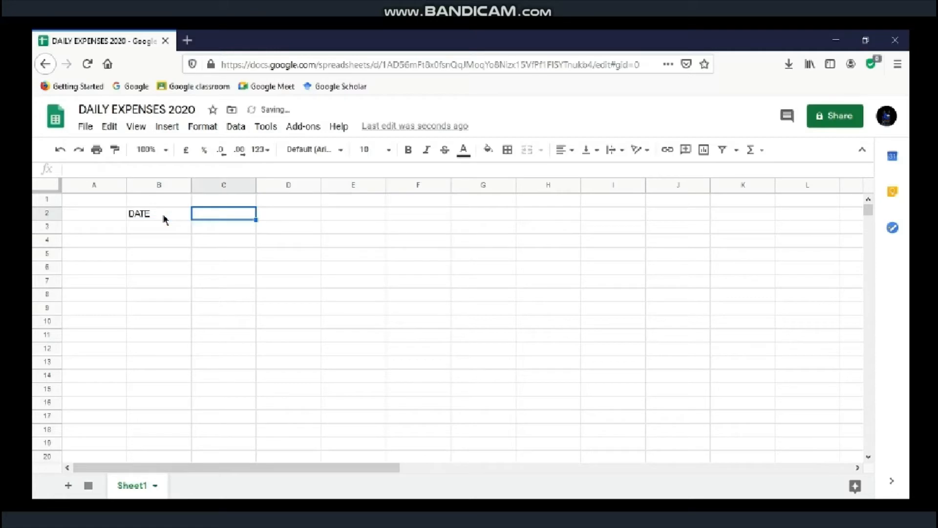
{"action": "type", "text": "EXPENSES"}
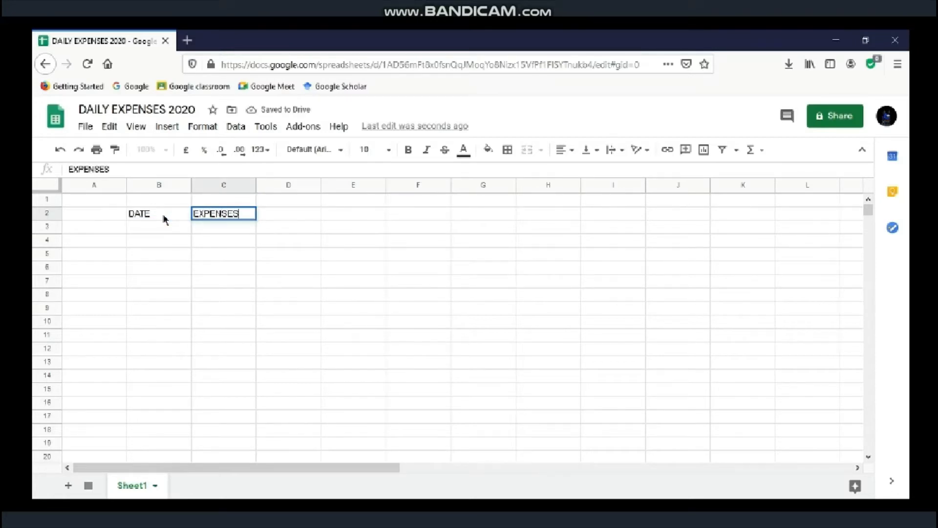
{"action": "key", "text": "Tab"}
{"action": "type", "text": "AMOU"}
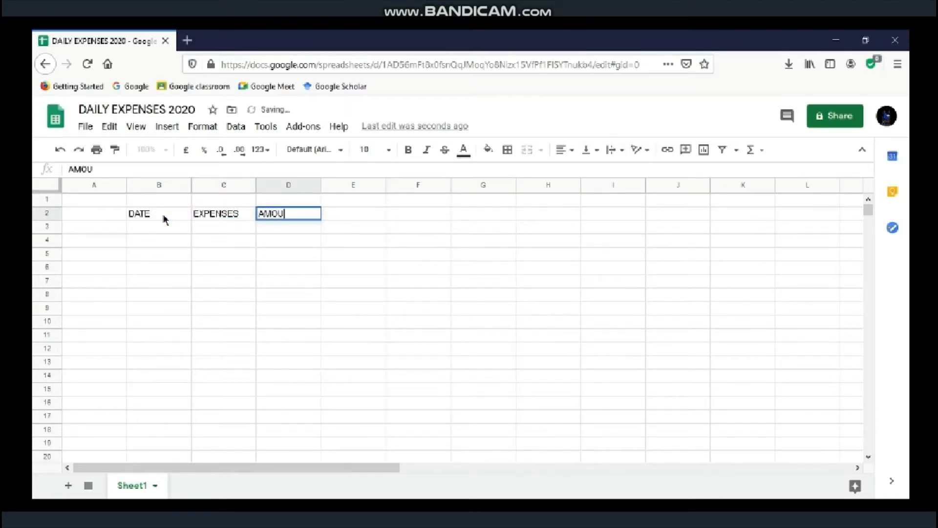
{"action": "type", "text": "NY"}
{"action": "type", "text": "T"}
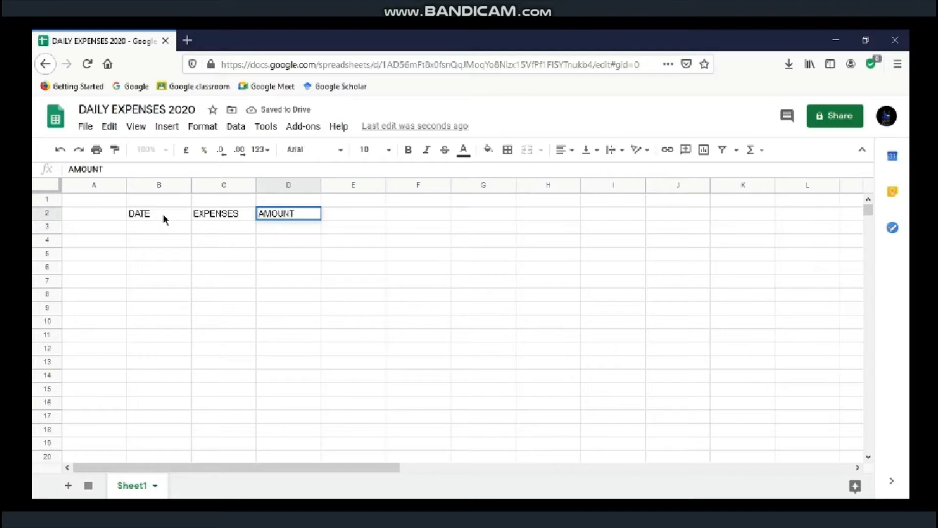
{"action": "type", "text": " (RM)"}
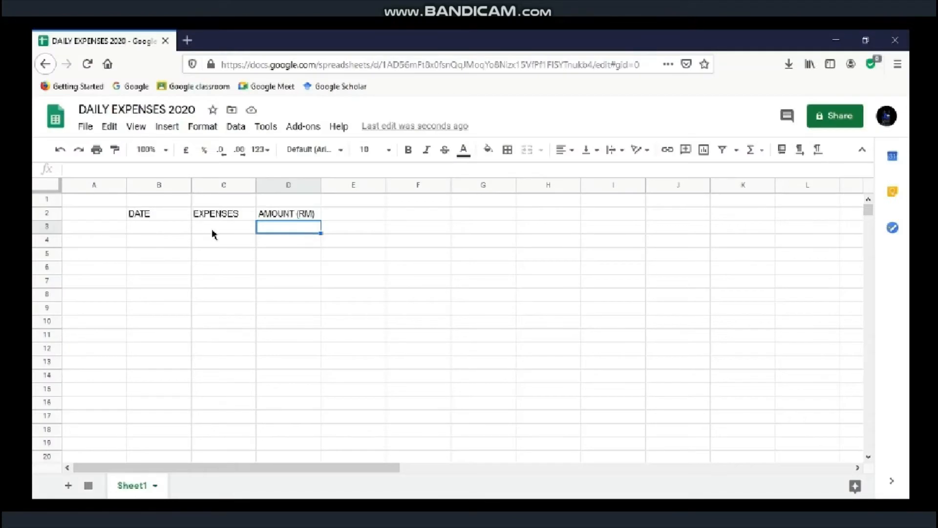
{"action": "left_click", "coordinate": [172, 230]}
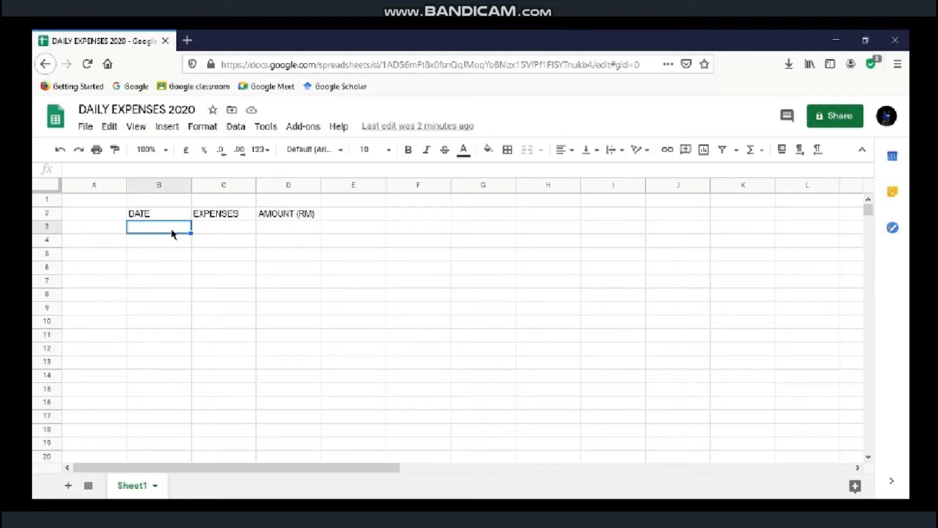
Step: Add a data validation rule on Sheet1!B3:B20 requiring each cell to be a valid date
{"action": "left_click", "coordinate": [237, 127]}
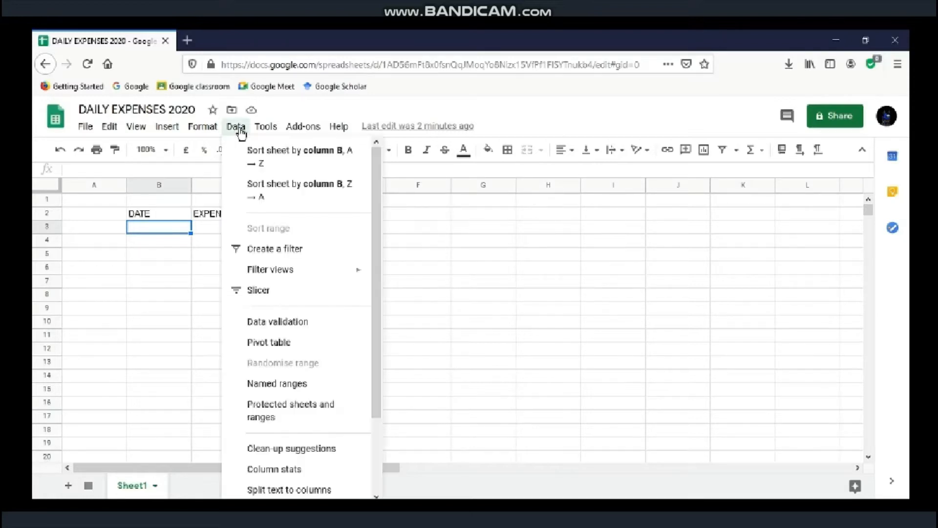
{"action": "left_click", "coordinate": [270, 324]}
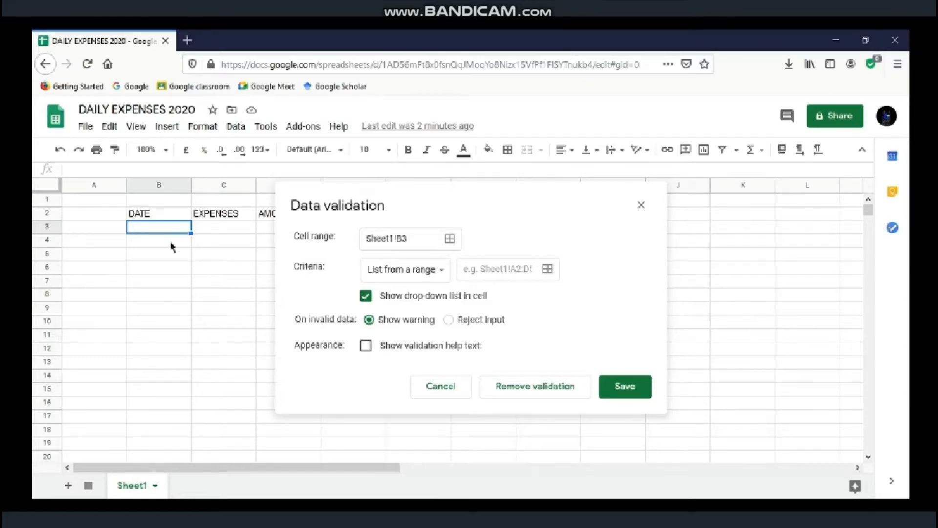
{"action": "left_click_drag", "start_coordinate": [157, 230], "coordinate": [163, 453]}
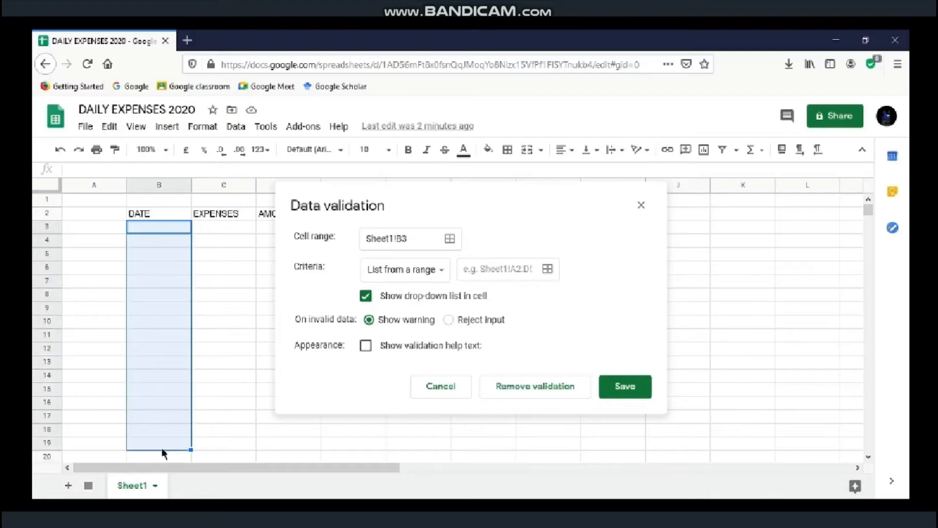
{"action": "left_click", "coordinate": [421, 237]}
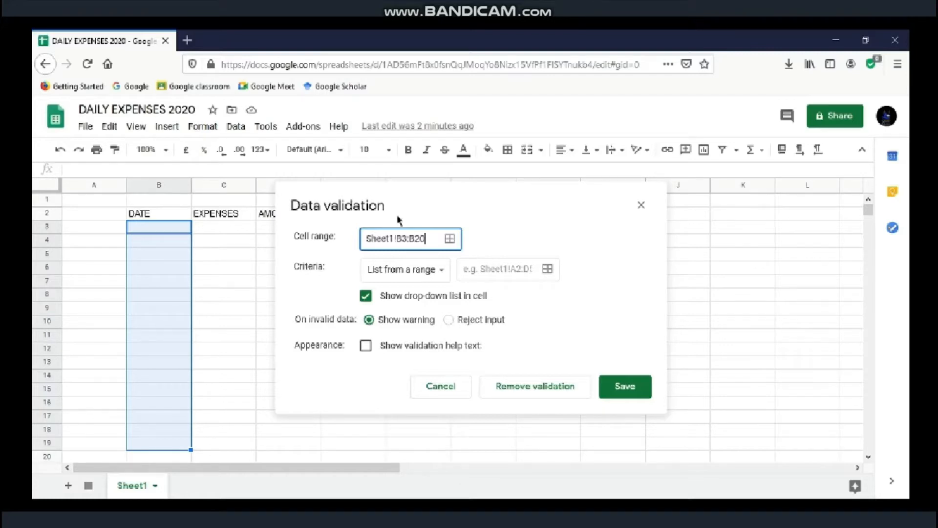
{"action": "key", "text": "BackSpace"}
{"action": "key", "text": "BackSpace"}
{"action": "type", "text": "100"}
{"action": "key", "text": "BackSpace"}
{"action": "key", "text": "BackSpace"}
{"action": "key", "text": "BackSpace"}
{"action": "type", "text": "20"}
{"action": "left_click", "coordinate": [400, 277]}
{"action": "left_click", "coordinate": [413, 351]}
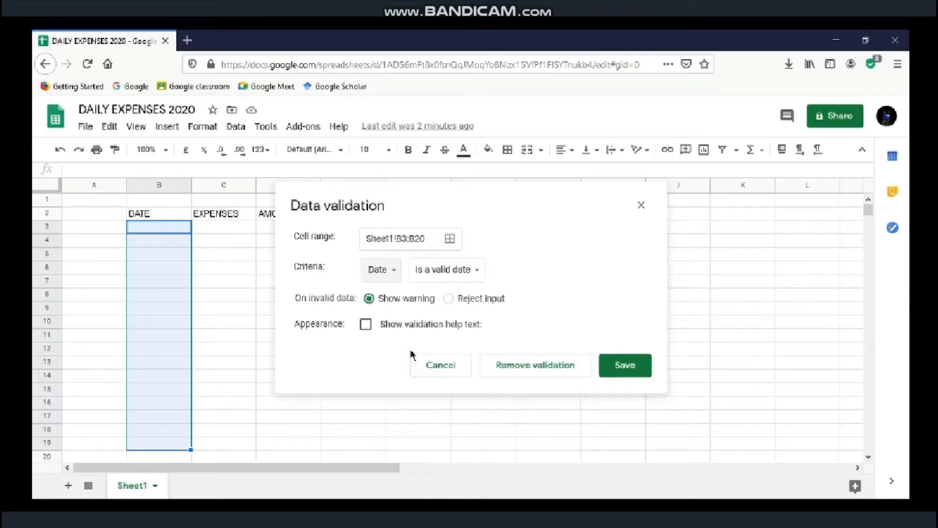
{"action": "left_click", "coordinate": [629, 366]}
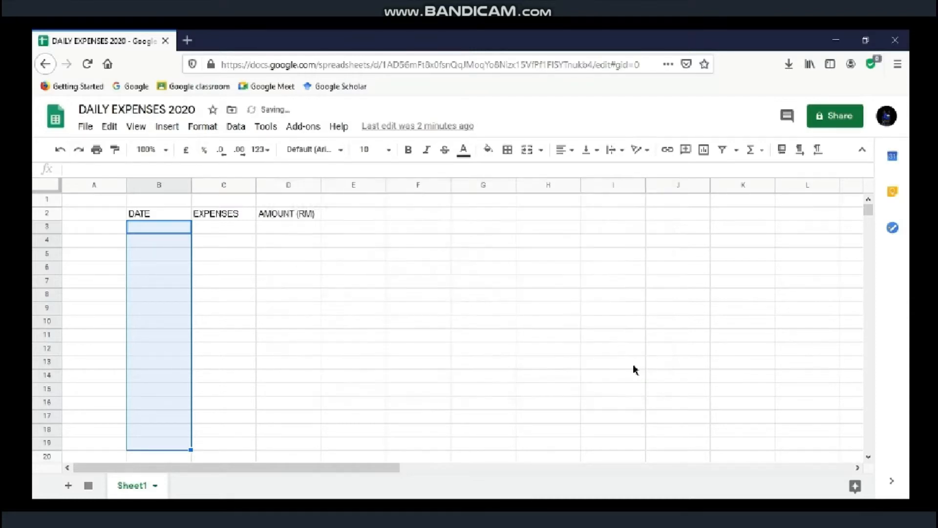
Step: Pick 1 October 2020 from the date picker in cell B3
{"action": "left_click", "coordinate": [211, 230]}
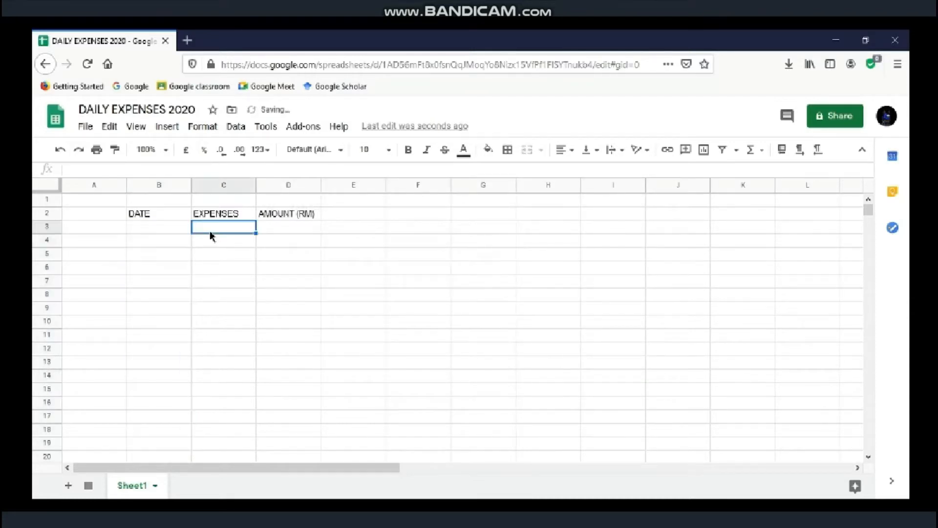
{"action": "double_click", "coordinate": [153, 227]}
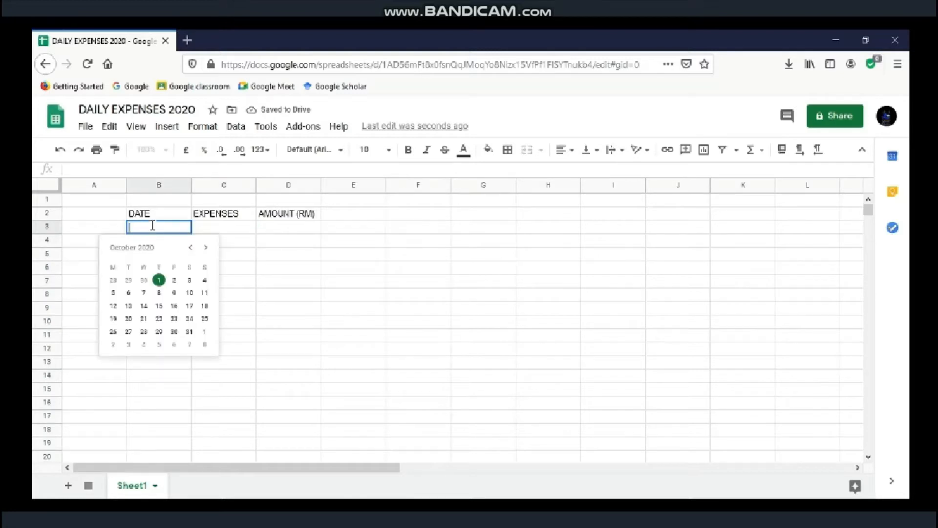
{"action": "left_click", "coordinate": [159, 281]}
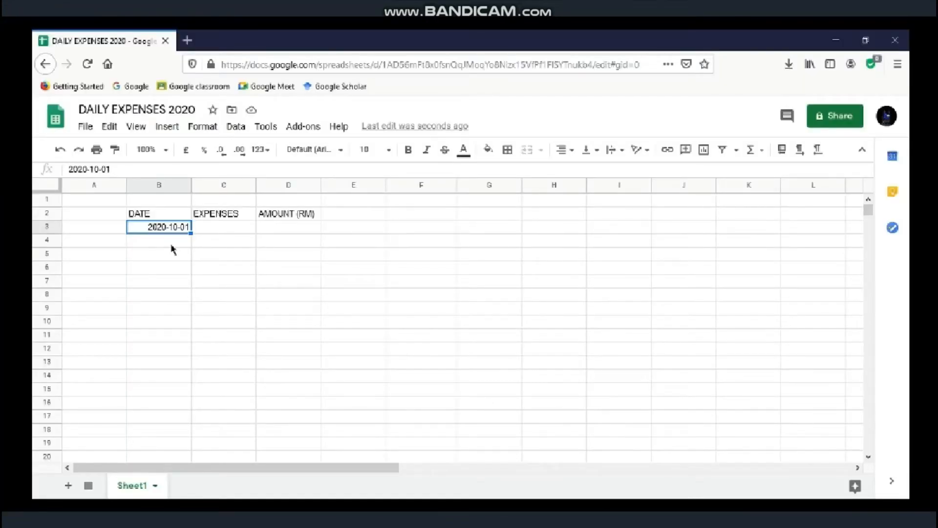
{"action": "left_click", "coordinate": [215, 229]}
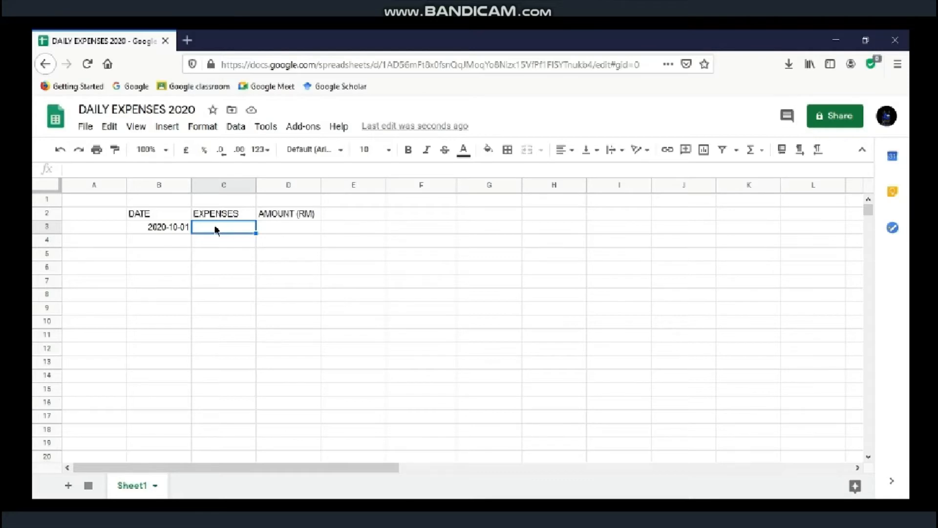
Step: Add a TYPE OF EXPENSES heading in F2 with SHOPPING, EDUCATION, FOODS and HEALTH in F3:F6
{"action": "left_click", "coordinate": [410, 218]}
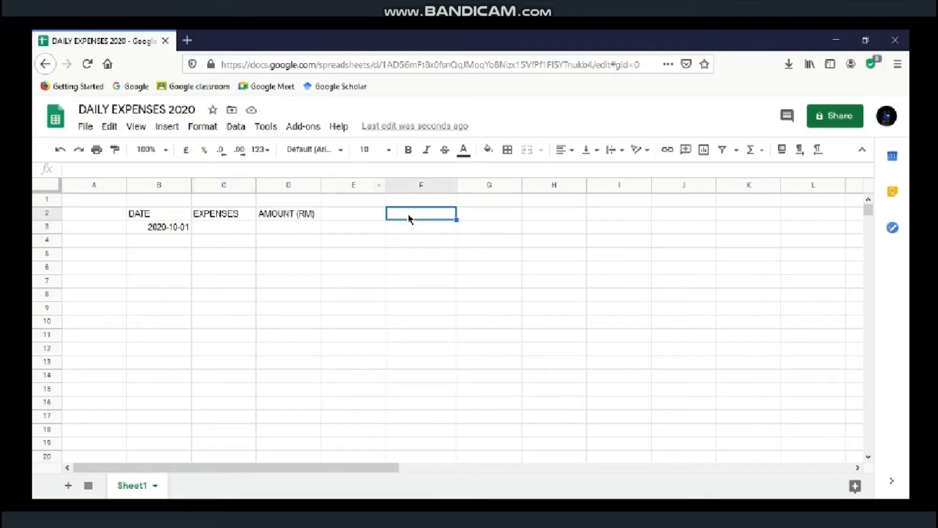
{"action": "type", "text": "TYPE OF"}
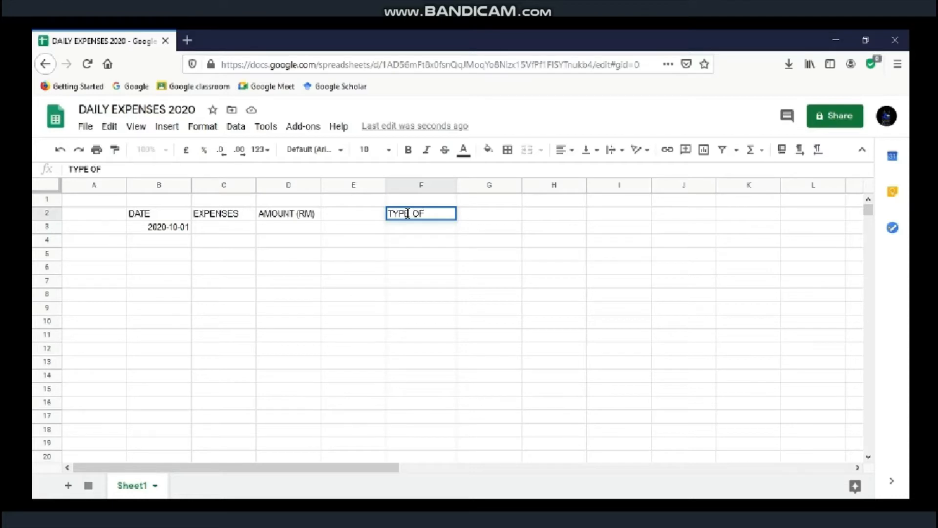
{"action": "type", "text": " EXPENSES"}
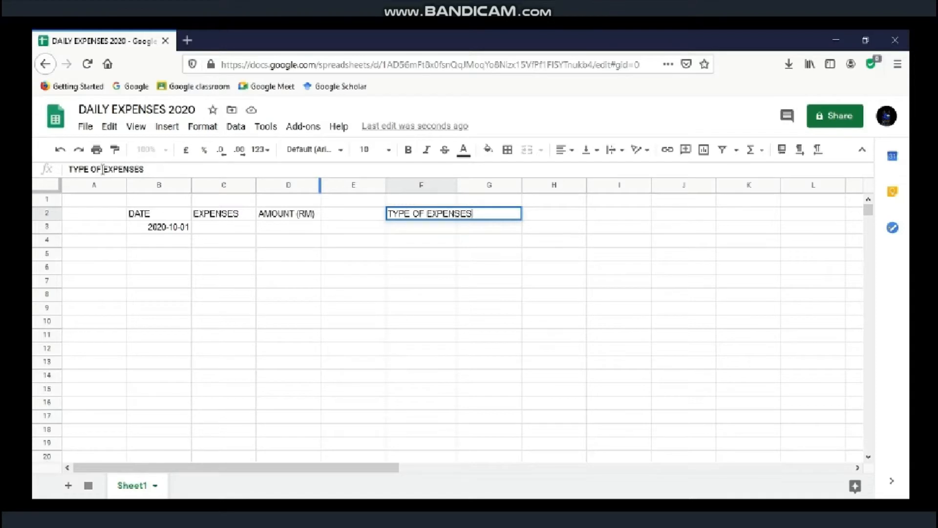
{"action": "type", "text": "S"}
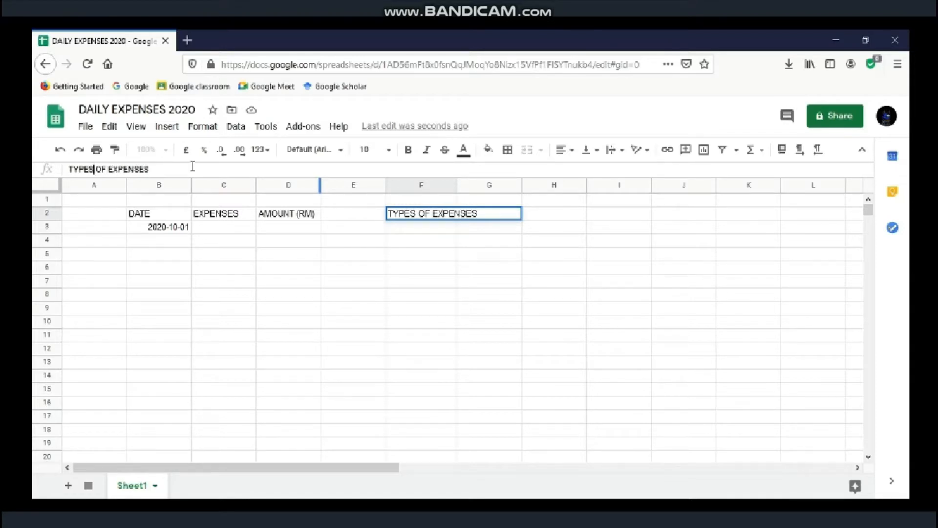
{"action": "left_click", "coordinate": [409, 232]}
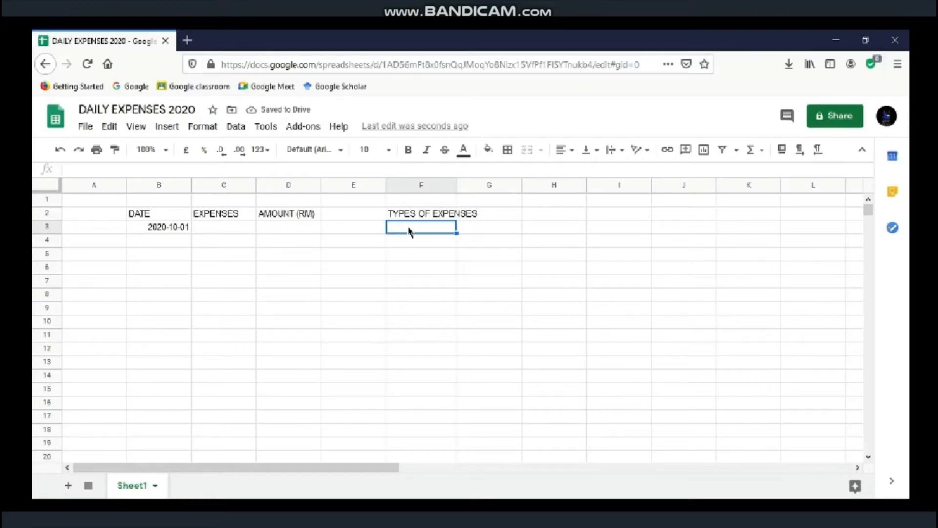
{"action": "type", "text": "SHOPP"}
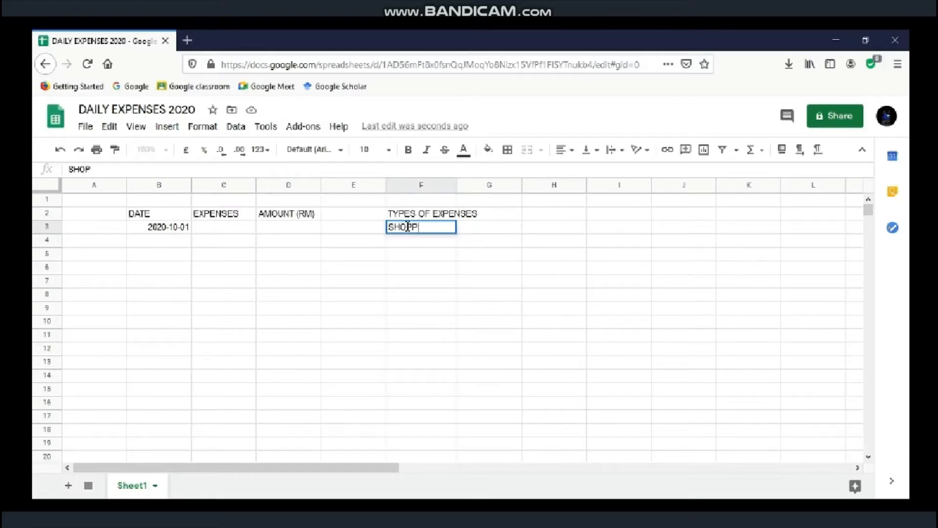
{"action": "type", "text": "ING"}
{"action": "key", "text": "Return"}
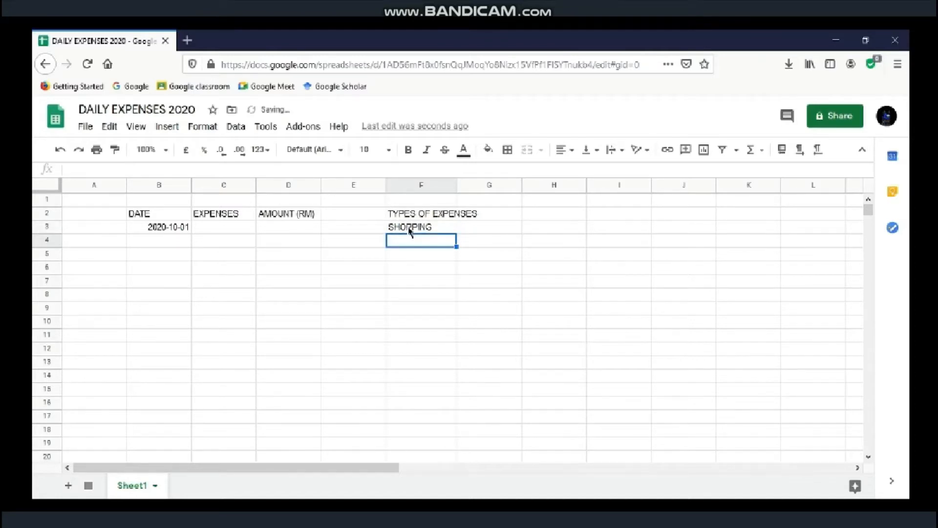
{"action": "type", "text": "EDUCATION"}
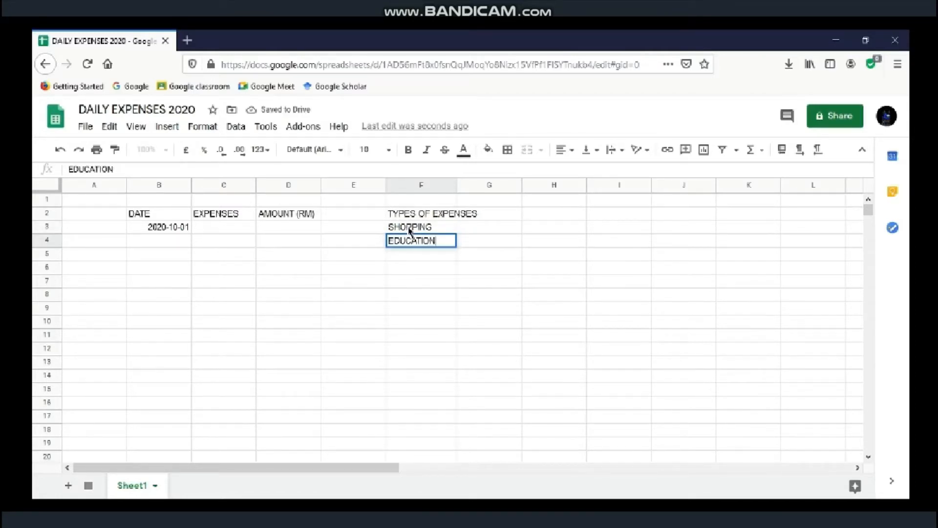
{"action": "key", "text": "Return"}
{"action": "type", "text": "FOODS"}
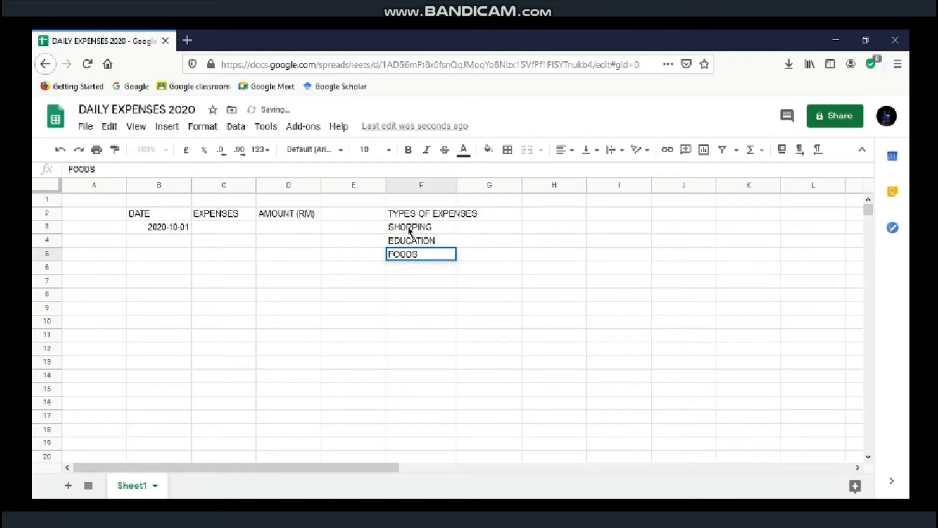
{"action": "key", "text": "Return"}
{"action": "type", "text": "HEALTH"}
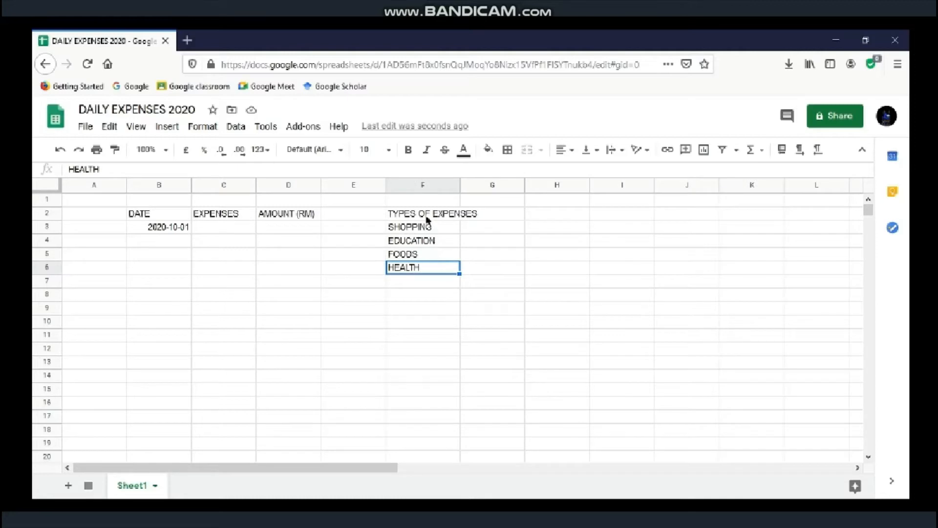
{"action": "left_click", "coordinate": [427, 215]}
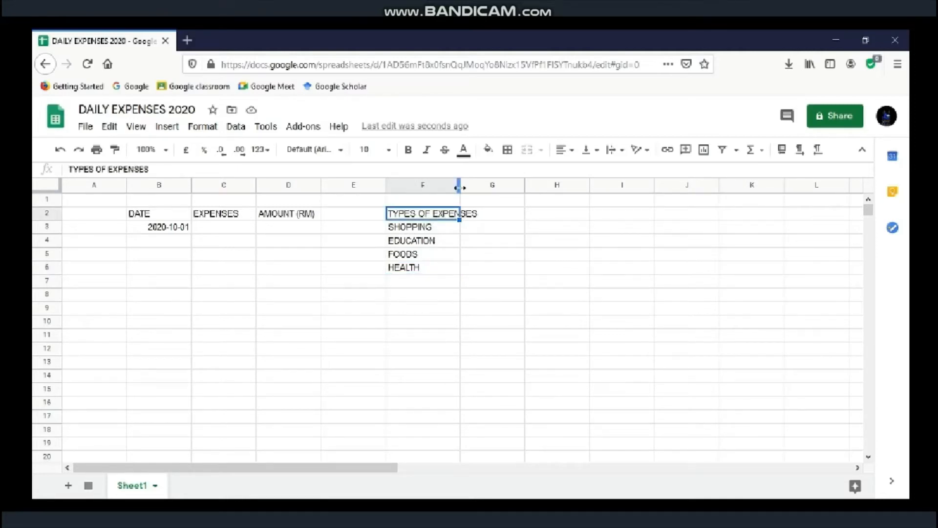
Step: Widen column F and merge F2:G6 horizontally, so each list row spans both columns
{"action": "mouse_move", "coordinate": [458, 184]}
{"action": "left_mouse_down"}
{"action": "mouse_move", "coordinate": [477, 187]}
{"action": "mouse_move", "coordinate": [460, 188]}
{"action": "left_mouse_up"}
{"action": "left_click", "coordinate": [422, 226]}
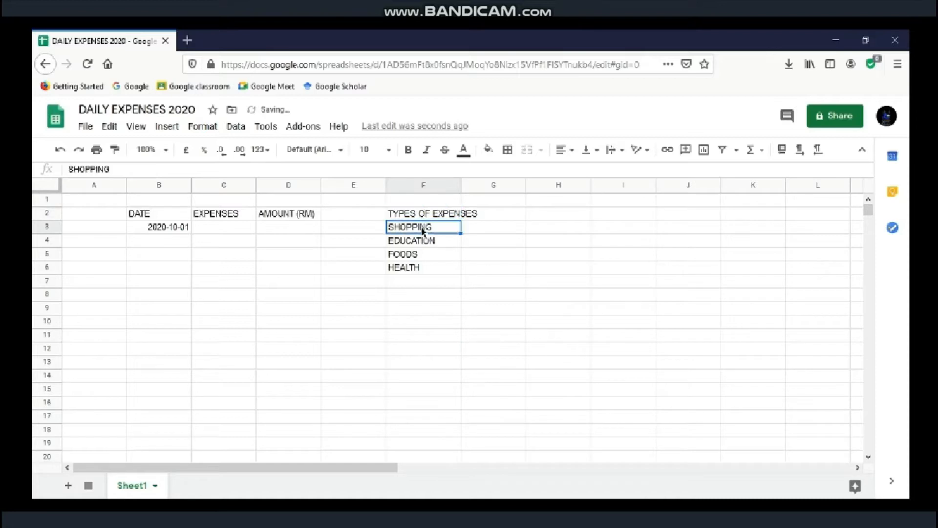
{"action": "left_click_drag", "start_coordinate": [422, 217], "coordinate": [472, 268]}
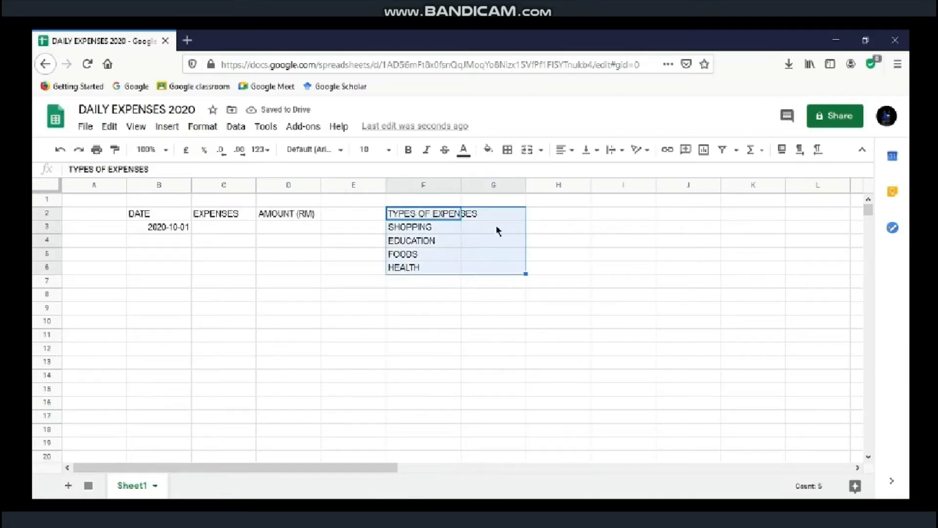
{"action": "left_click", "coordinate": [541, 152]}
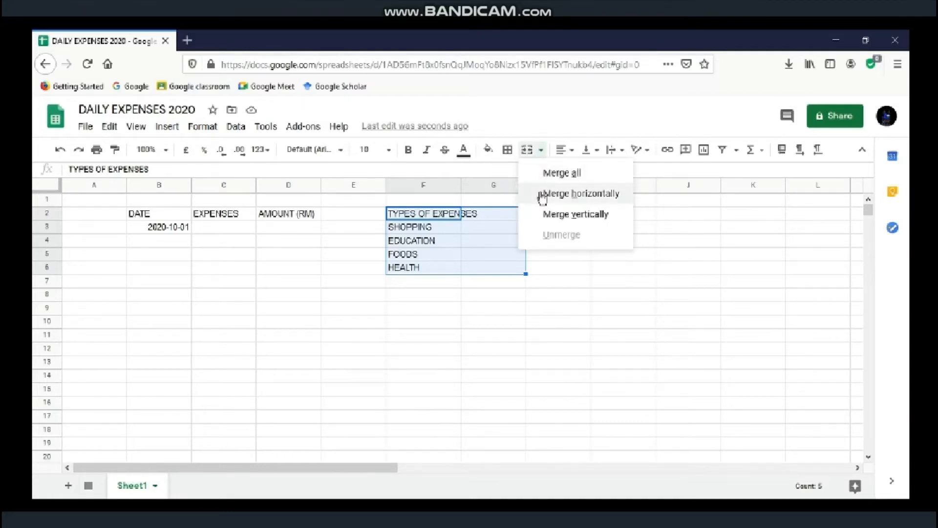
{"action": "left_click", "coordinate": [542, 194]}
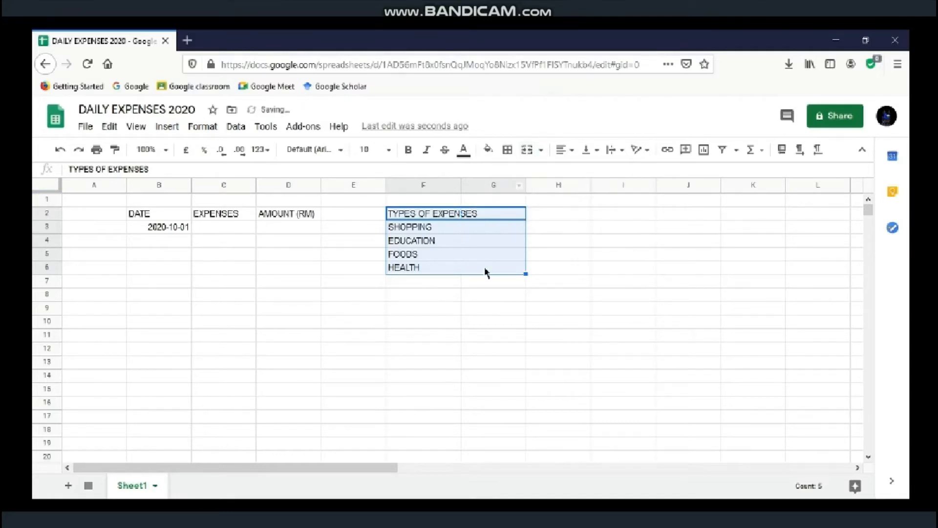
{"action": "left_click_drag", "start_coordinate": [526, 272], "coordinate": [528, 266]}
{"action": "left_click", "coordinate": [541, 281]}
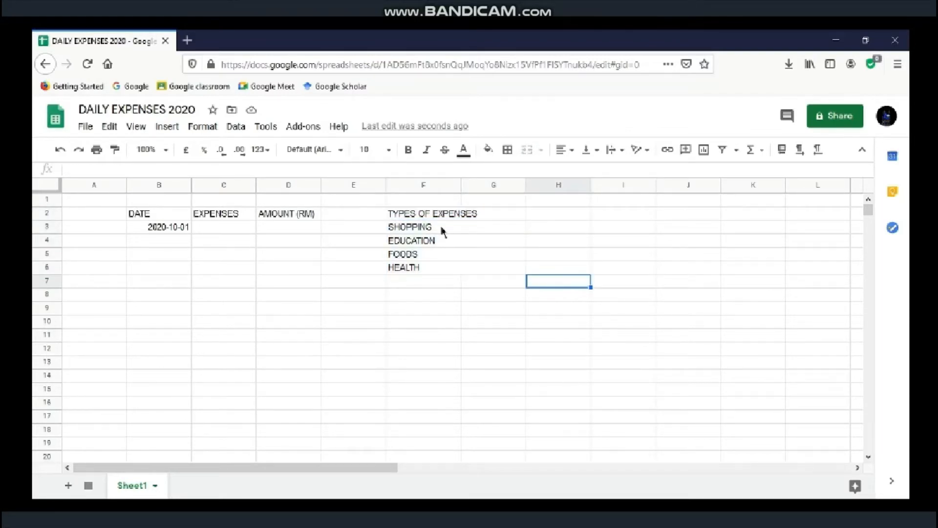
{"action": "left_click_drag", "start_coordinate": [442, 230], "coordinate": [444, 268]}
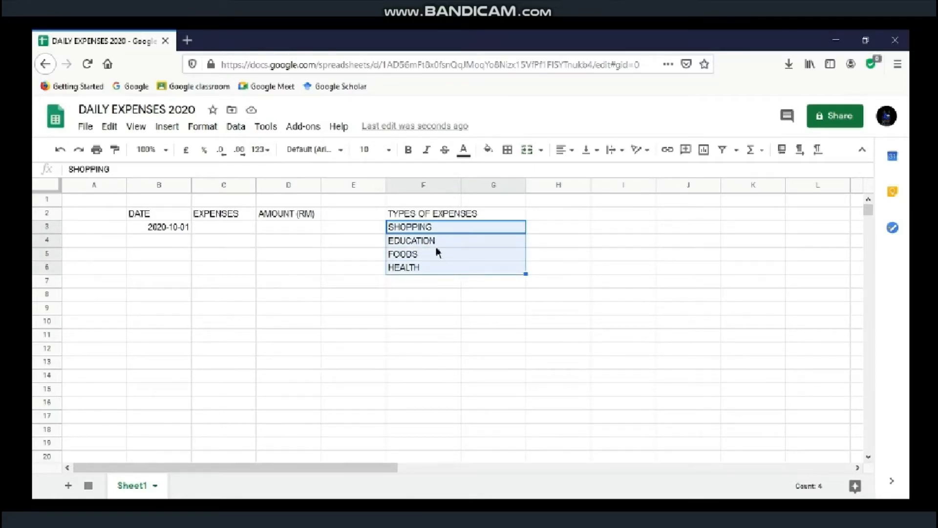
Step: Sort the expense types A to Z by column F, giving EDUCATION, FOODS, HEALTH, SHOPPING
{"action": "left_click", "coordinate": [236, 128]}
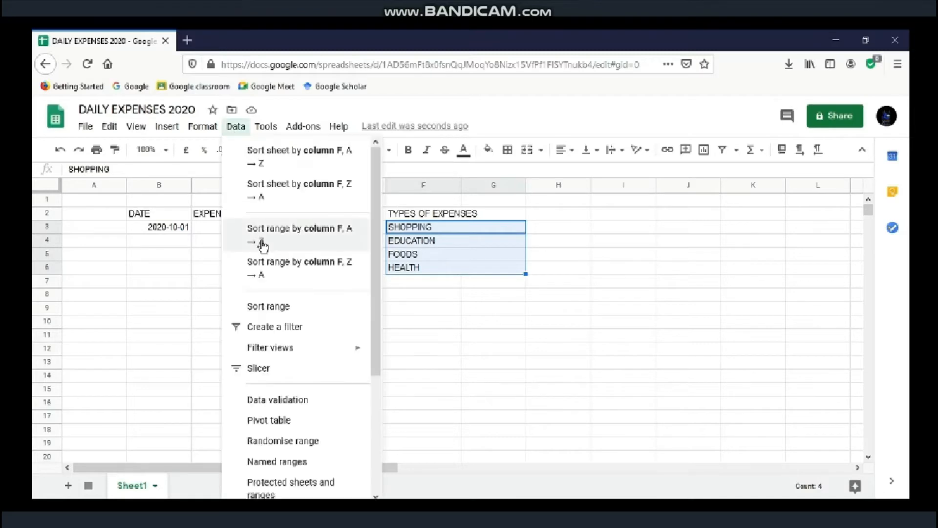
{"action": "left_click", "coordinate": [274, 312]}
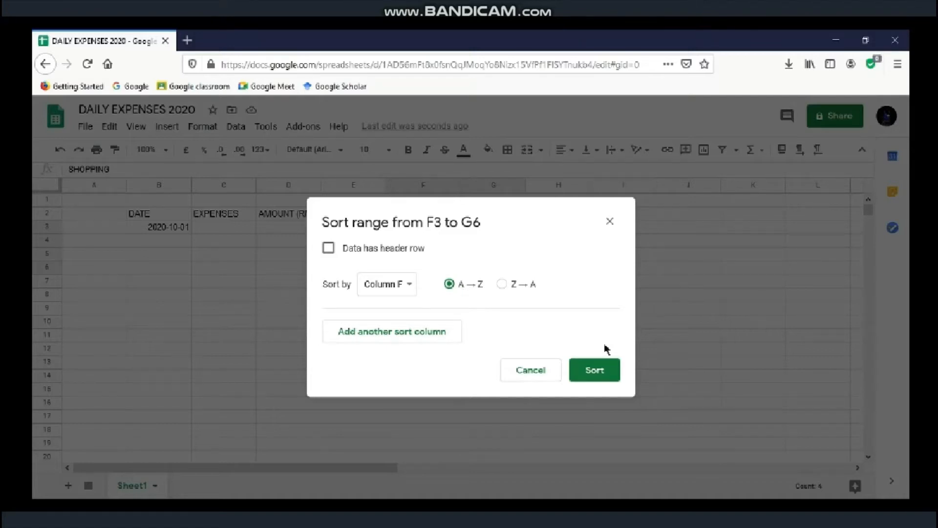
{"action": "left_click", "coordinate": [598, 376]}
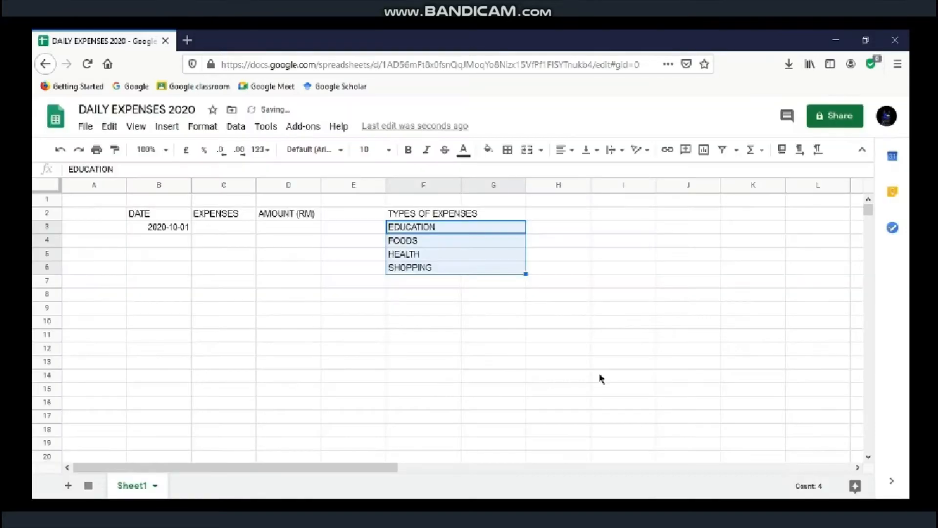
{"action": "left_click", "coordinate": [416, 287]}
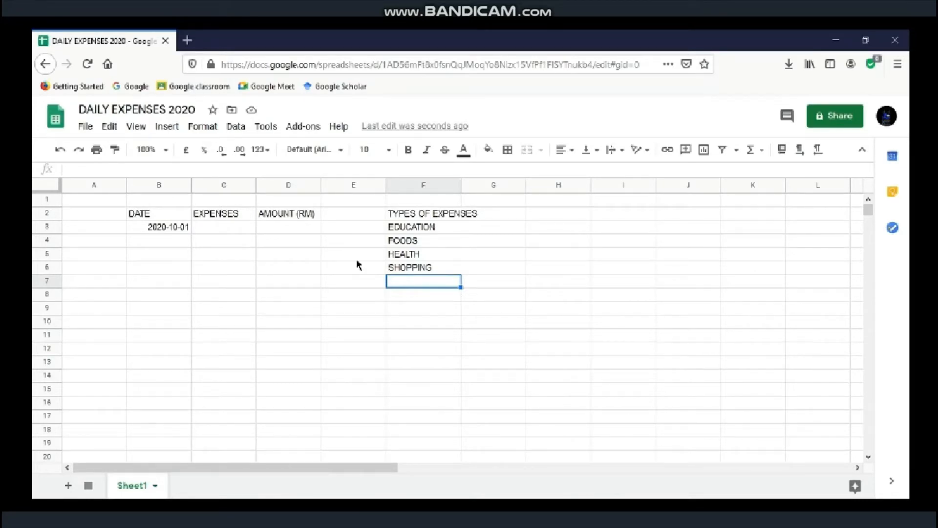
Step: Start a data validation rule from C3 and set its cell range to C3:C20
{"action": "left_click", "coordinate": [228, 228]}
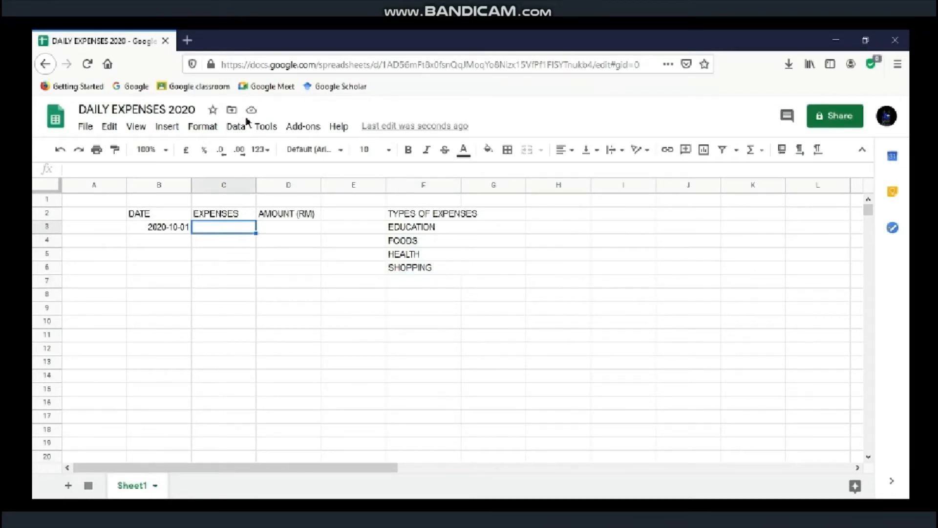
{"action": "left_click", "coordinate": [237, 126]}
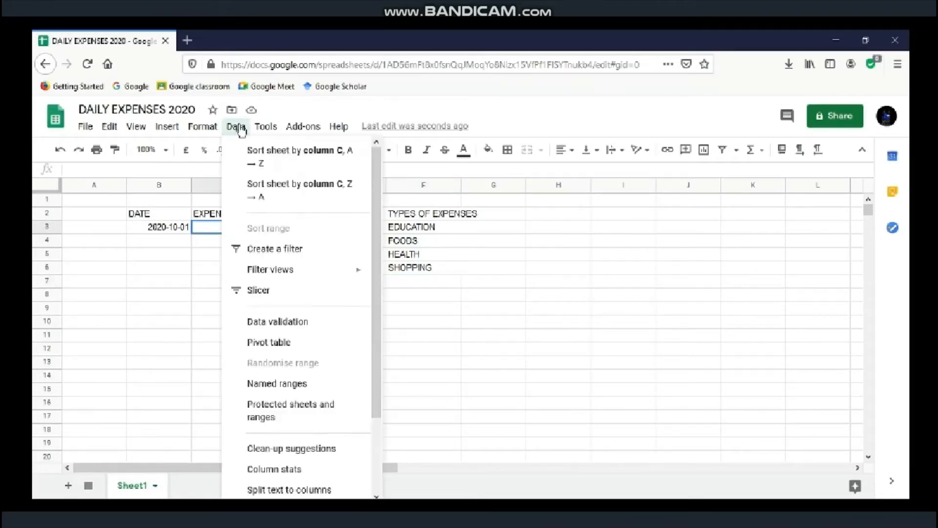
{"action": "left_click", "coordinate": [263, 326]}
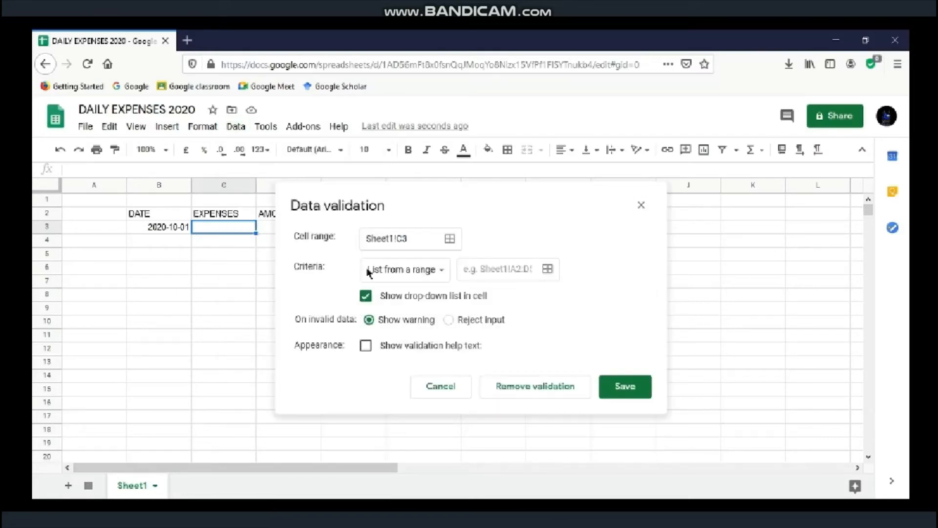
{"action": "left_click", "coordinate": [419, 239]}
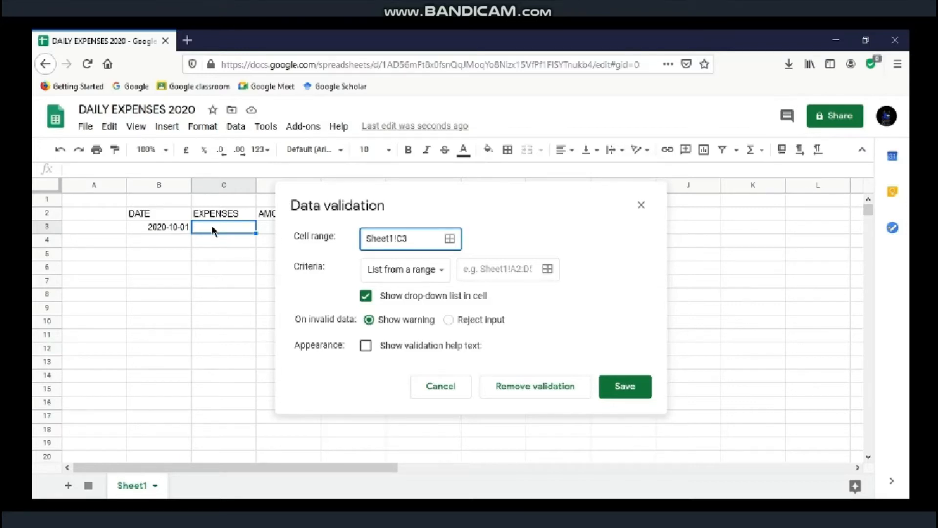
{"action": "left_click_drag", "start_coordinate": [213, 235], "coordinate": [221, 458]}
{"action": "left_click", "coordinate": [467, 285]}
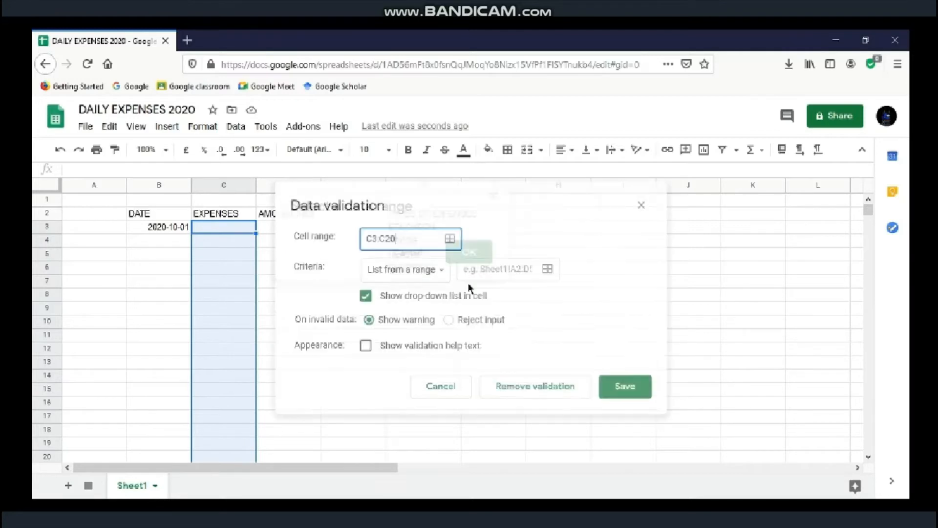
Step: Set the criterion to List from a range F3:G6 and save the rule
{"action": "left_click", "coordinate": [407, 278]}
{"action": "left_click", "coordinate": [410, 277]}
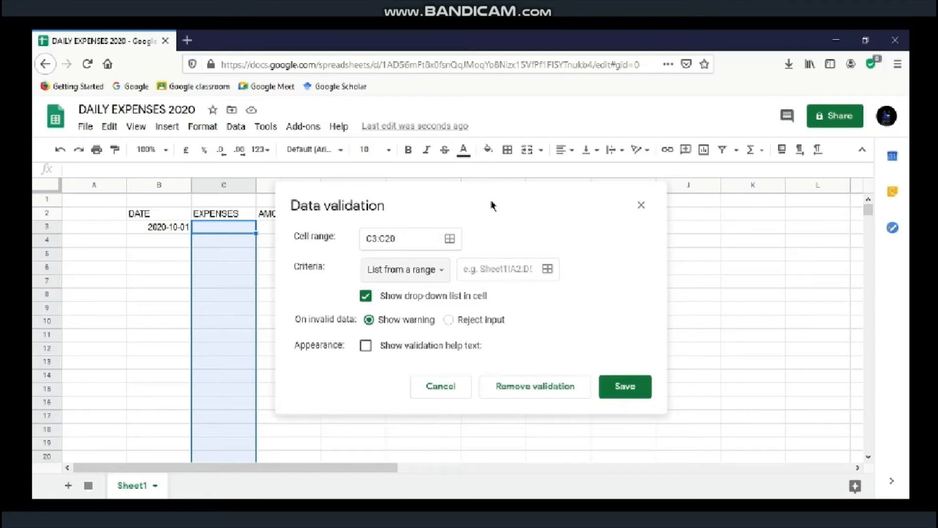
{"action": "left_click_drag", "start_coordinate": [492, 205], "coordinate": [348, 290]}
{"action": "left_click", "coordinate": [371, 356]}
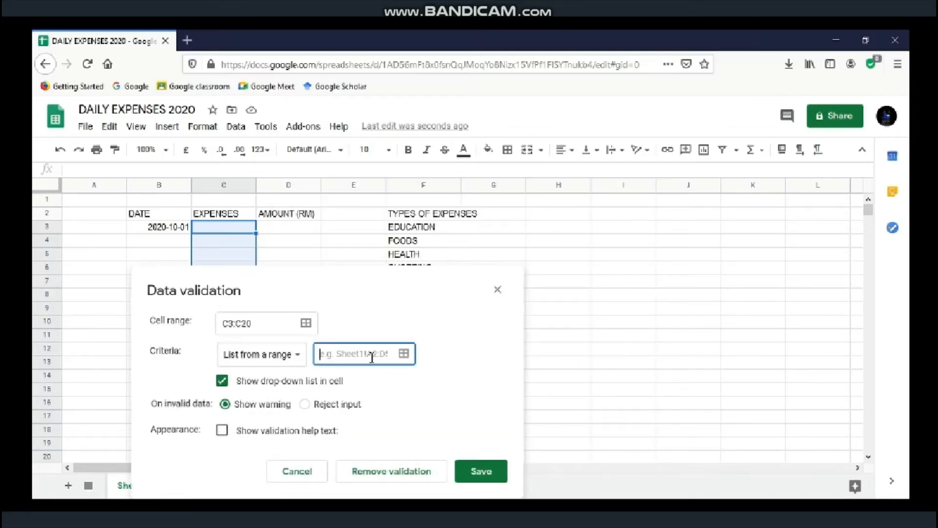
{"action": "left_click_drag", "start_coordinate": [459, 227], "coordinate": [455, 269]}
{"action": "left_click", "coordinate": [324, 370]}
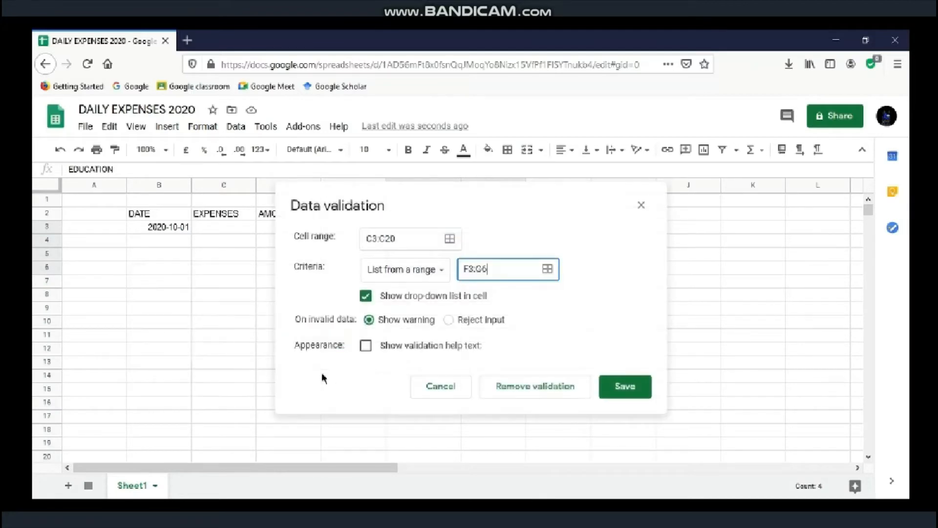
{"action": "left_click", "coordinate": [625, 384]}
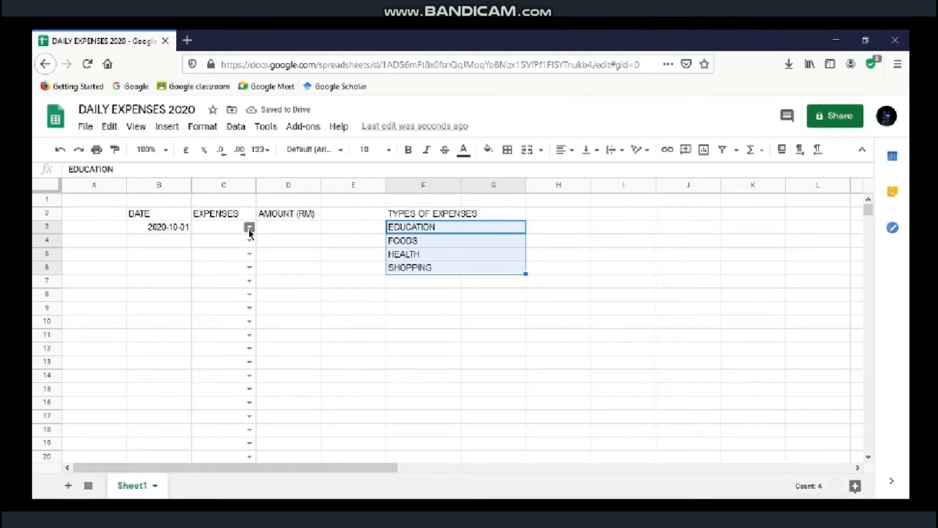
Step: Choose FOODS from the EXPENSES drop-down in cell C3
{"action": "left_click", "coordinate": [249, 228]}
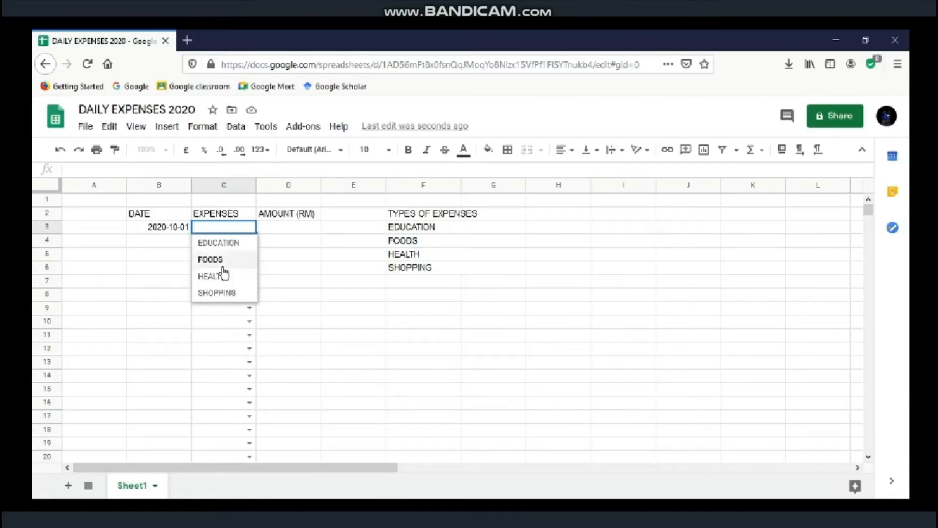
{"action": "left_click", "coordinate": [224, 264]}
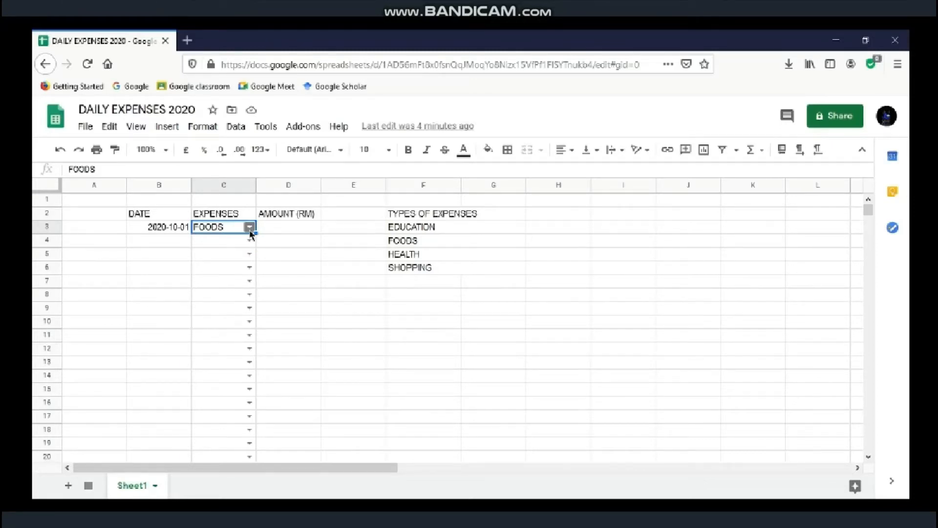
Step: Fill rows 3–5 with 2020-10-01 entries: EDUCATION 78, FOODS 42, HEALTH 89
{"action": "left_click", "coordinate": [249, 227]}
{"action": "left_click", "coordinate": [262, 241]}
{"action": "left_click", "coordinate": [274, 228]}
{"action": "type", "text": "7"}
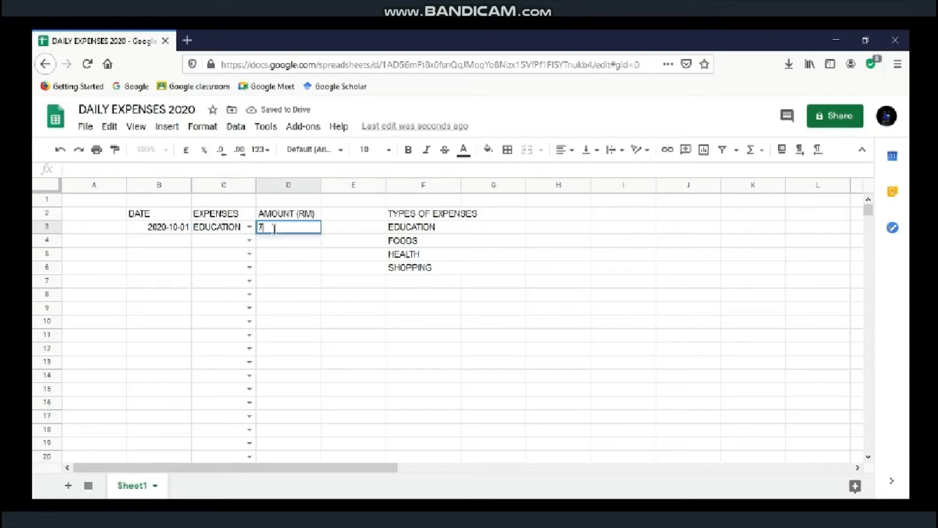
{"action": "type", "text": "8"}
{"action": "double_click", "coordinate": [172, 231]}
{"action": "left_click", "coordinate": [249, 240]}
{"action": "double_click", "coordinate": [165, 241]}
{"action": "left_click", "coordinate": [164, 290]}
{"action": "left_click", "coordinate": [250, 241]}
{"action": "left_click", "coordinate": [221, 273]}
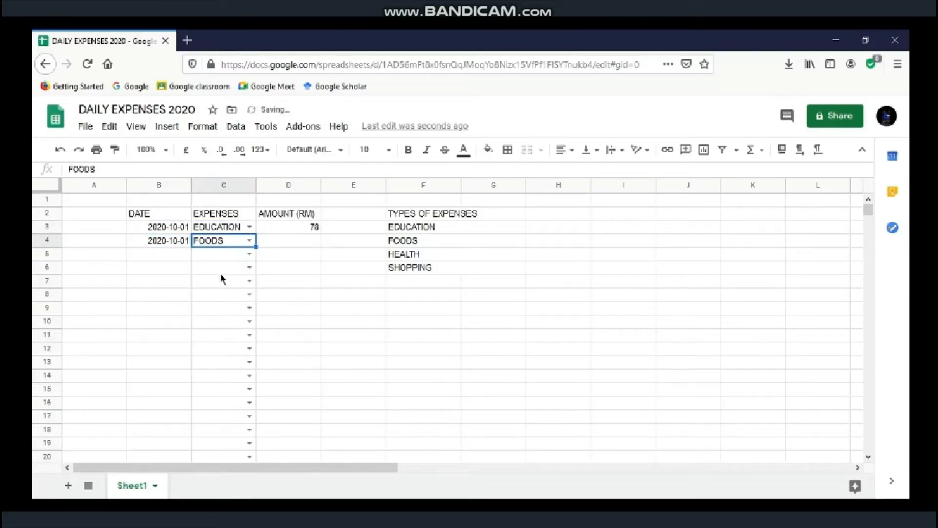
{"action": "left_click", "coordinate": [259, 242]}
{"action": "type", "text": "42"}
{"action": "double_click", "coordinate": [162, 253]}
{"action": "left_click", "coordinate": [160, 304]}
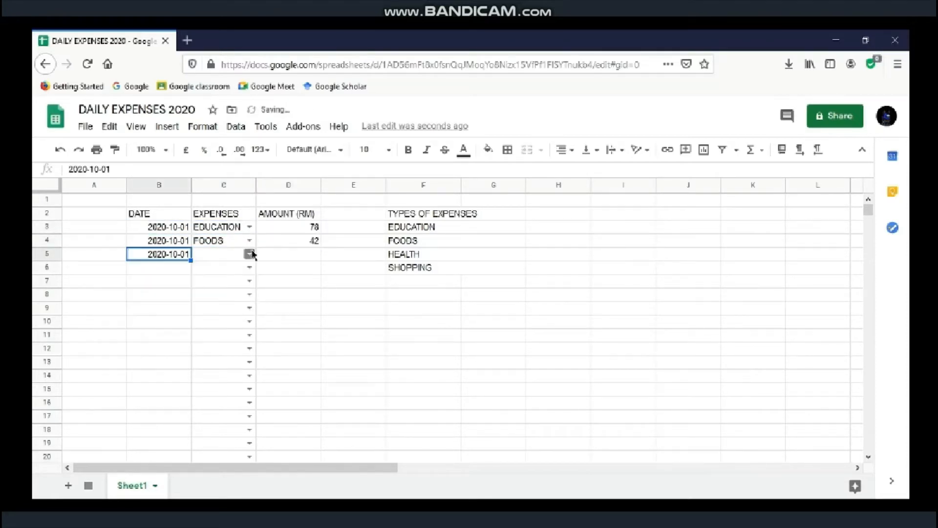
{"action": "left_click", "coordinate": [250, 254]}
{"action": "left_click", "coordinate": [215, 303]}
{"action": "left_click", "coordinate": [283, 255]}
{"action": "type", "text": "89"}
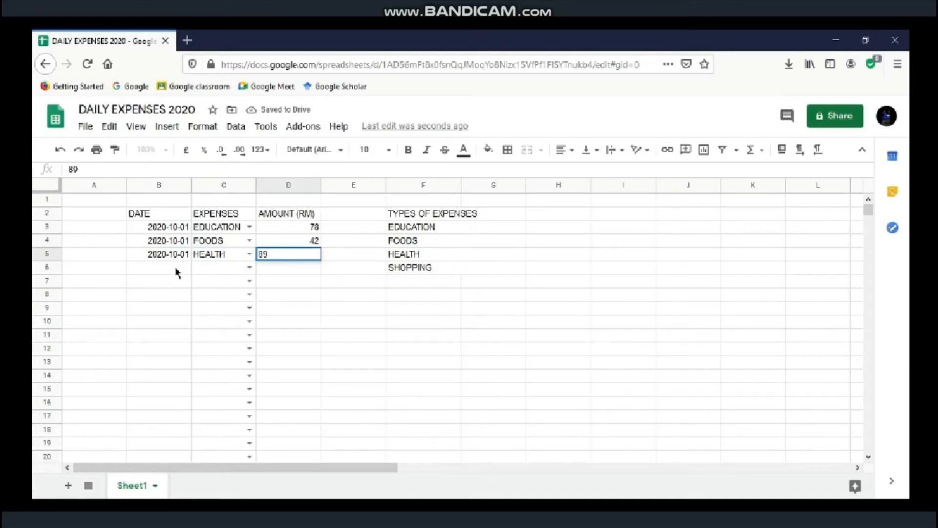
Step: Fill rows 6–8: 2020-10-02 SHOPPING 342, 2020-10-02 FOODS 14, 2020-10-04 FOODS 15
{"action": "double_click", "coordinate": [166, 267]}
{"action": "left_click", "coordinate": [175, 307]}
{"action": "left_click", "coordinate": [249, 267]}
{"action": "left_click", "coordinate": [218, 331]}
{"action": "key", "text": "Tab"}
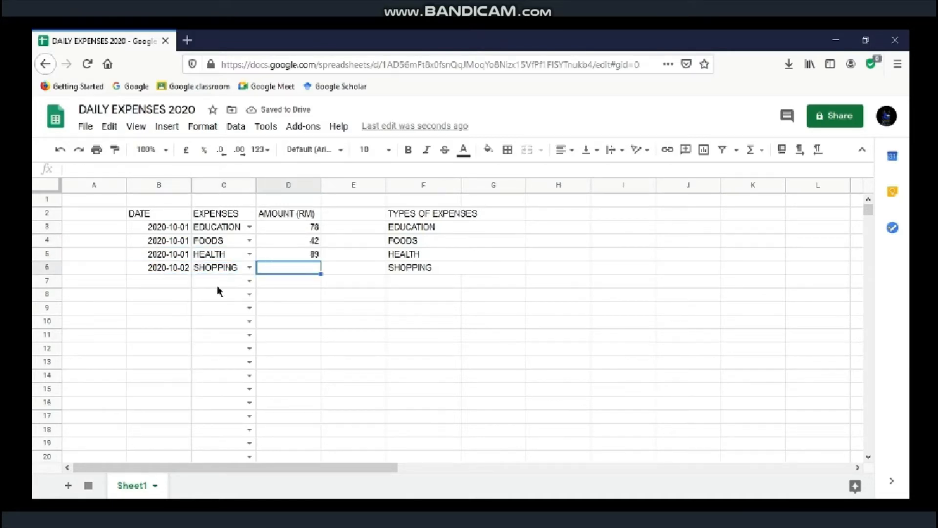
{"action": "type", "text": "342"}
{"action": "double_click", "coordinate": [162, 281]}
{"action": "left_click", "coordinate": [174, 331]}
{"action": "left_click", "coordinate": [255, 282]}
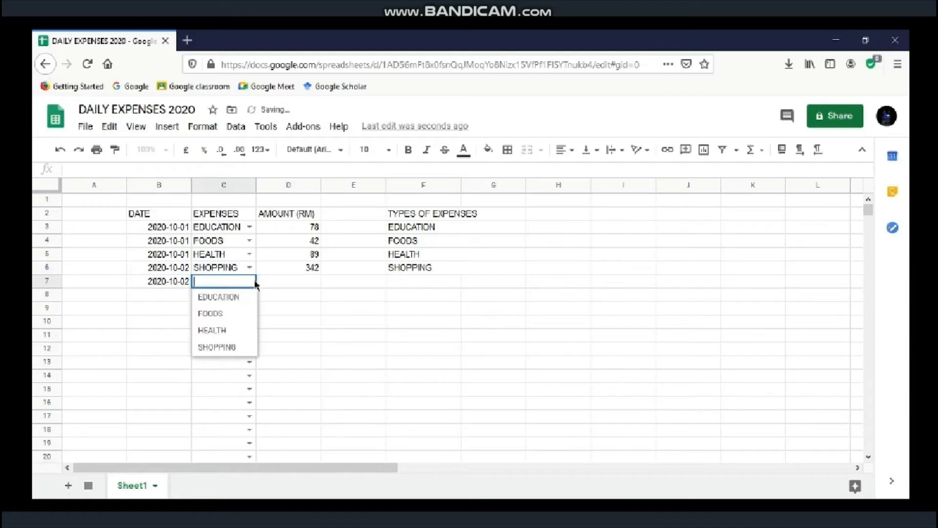
{"action": "left_click", "coordinate": [215, 314]}
{"action": "key", "text": "Tab"}
{"action": "type", "text": "14"}
{"action": "double_click", "coordinate": [166, 294]}
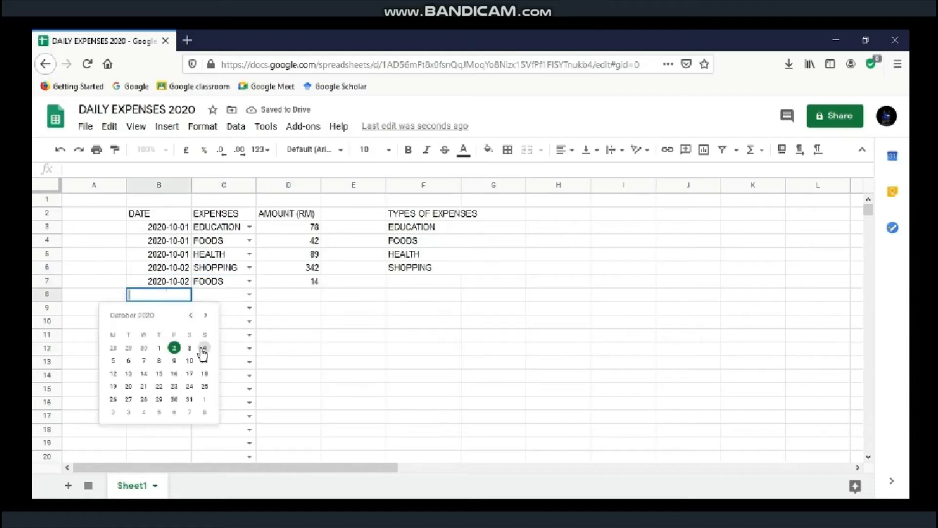
{"action": "left_click", "coordinate": [204, 348]}
{"action": "left_click", "coordinate": [249, 294]}
{"action": "left_click", "coordinate": [215, 325]}
{"action": "key", "text": "Tab"}
{"action": "type", "text": "15"}
Step: Fill rows 9–11: 2020-10-07 SHOPPING 68, 2020-10-09 FOODS 16, 2020-10-11 HEALTH 49
{"action": "double_click", "coordinate": [167, 307]}
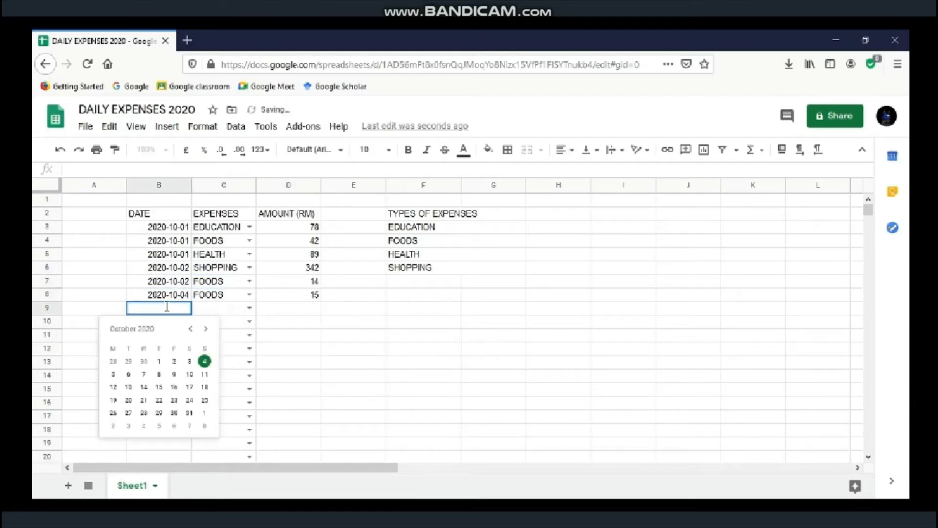
{"action": "left_click", "coordinate": [143, 374]}
{"action": "left_click", "coordinate": [249, 307]}
{"action": "left_click", "coordinate": [225, 377]}
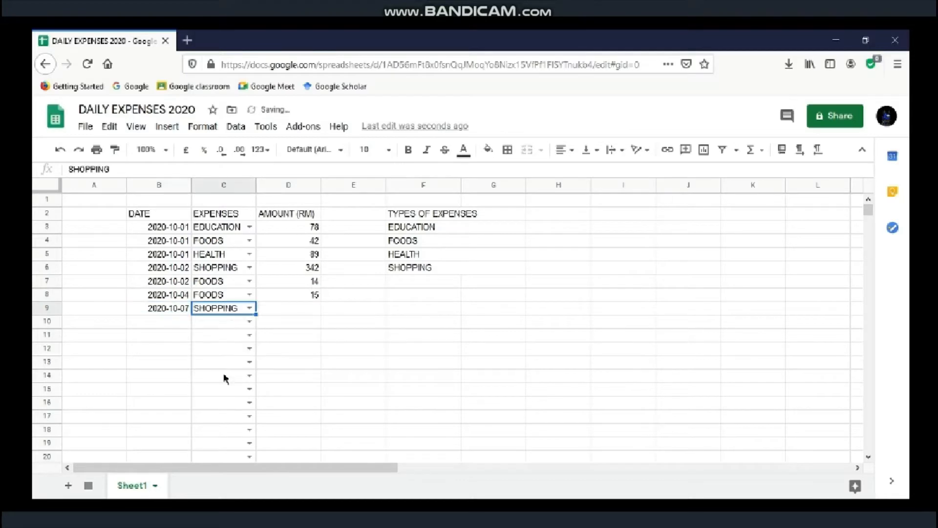
{"action": "key", "text": "Tab"}
{"action": "type", "text": "68"}
{"action": "double_click", "coordinate": [166, 321]}
{"action": "left_click", "coordinate": [180, 388]}
{"action": "left_click", "coordinate": [249, 321]}
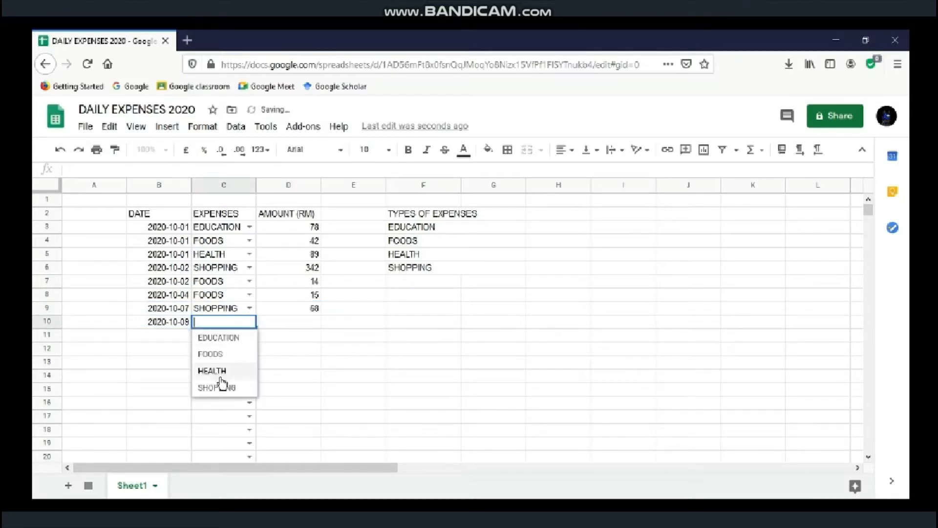
{"action": "left_click", "coordinate": [215, 354]}
{"action": "key", "text": "Tab"}
{"action": "type", "text": "16"}
{"action": "double_click", "coordinate": [174, 336]}
{"action": "left_click", "coordinate": [115, 414]}
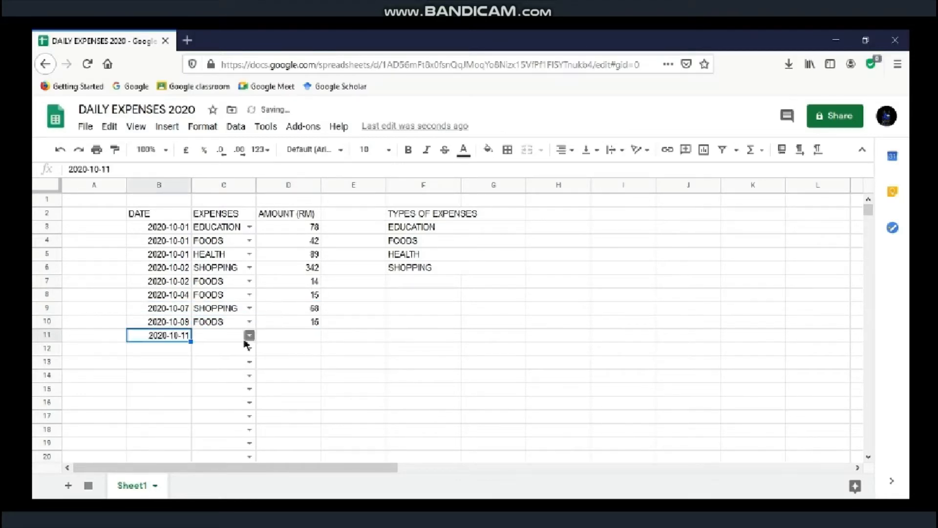
{"action": "left_click", "coordinate": [249, 336]}
{"action": "left_click", "coordinate": [215, 382]}
{"action": "key", "text": "Tab"}
{"action": "type", "text": "49"}
{"action": "key", "text": "Return"}
Step: Fill rows 12–14: 2020-10-14 FOODS 14, 2020-10-17 SHOPPING 41, 2020-10-20 EDUCATION 72
{"action": "double_click", "coordinate": [162, 349]}
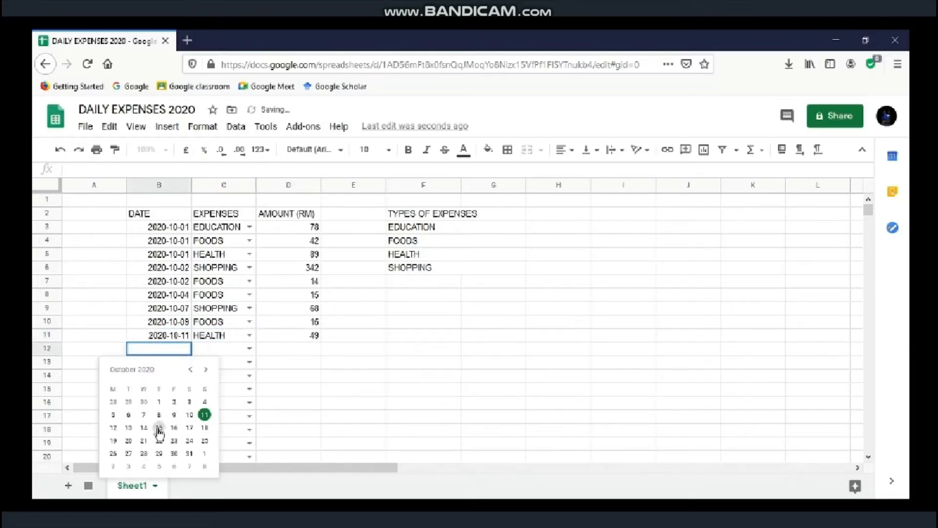
{"action": "left_click", "coordinate": [144, 428]}
{"action": "left_click", "coordinate": [249, 349]}
{"action": "left_click", "coordinate": [237, 381]}
{"action": "key", "text": "Tab"}
{"action": "type", "text": "14"}
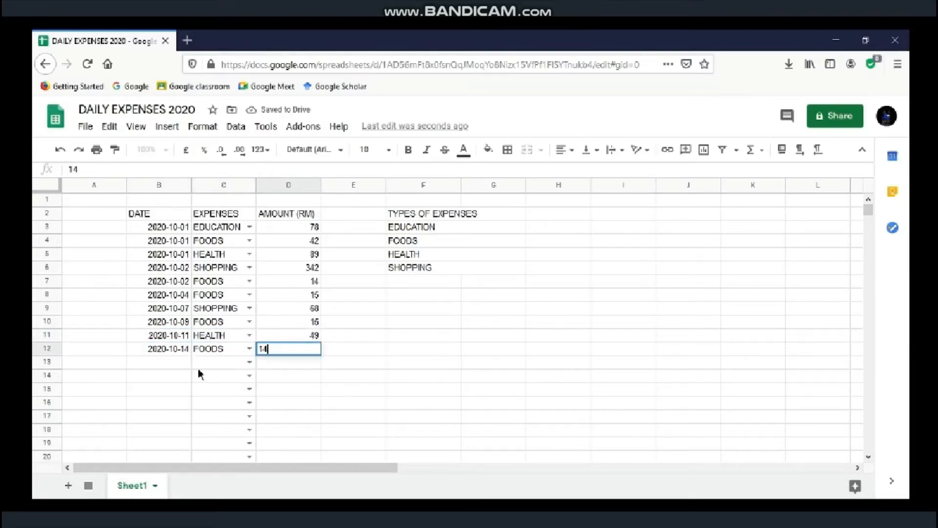
{"action": "double_click", "coordinate": [162, 361]}
{"action": "left_click", "coordinate": [187, 440]}
{"action": "left_click", "coordinate": [249, 362]}
{"action": "left_click", "coordinate": [220, 428]}
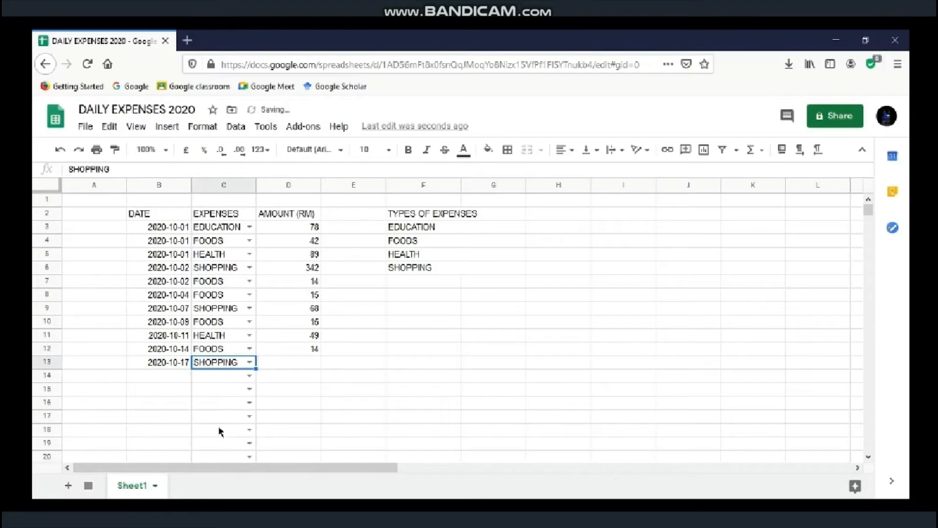
{"action": "key", "text": "Tab"}
{"action": "type", "text": "41"}
{"action": "double_click", "coordinate": [161, 376]}
{"action": "left_click", "coordinate": [128, 333]}
{"action": "left_click", "coordinate": [249, 375]}
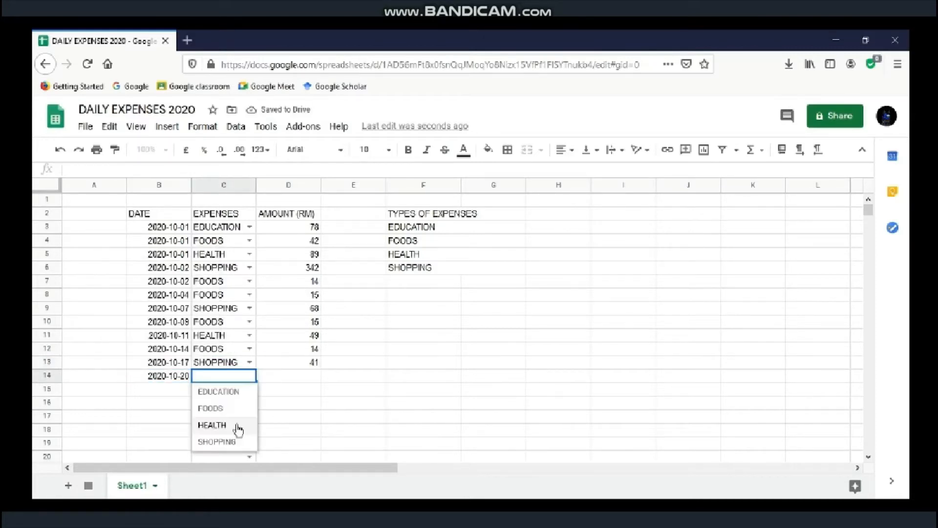
{"action": "left_click", "coordinate": [247, 391]}
{"action": "left_click", "coordinate": [276, 379]}
{"action": "type", "text": "72"}
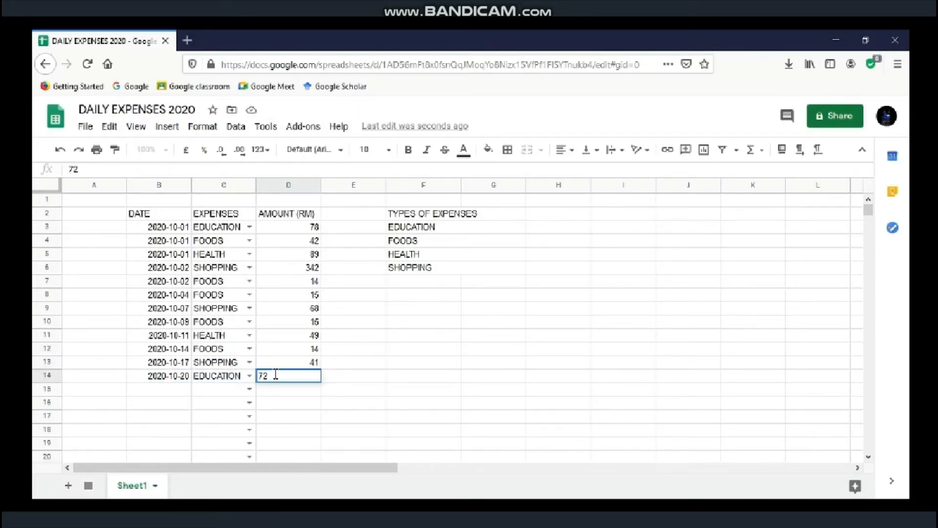
Step: Fill rows 15–17: 2020-10-22 FOODS 25, 2020-10-24 SHOPPING 134, 2020-10-26 FOODS 19
{"action": "double_click", "coordinate": [169, 389]}
{"action": "left_click", "coordinate": [165, 348]}
{"action": "left_click", "coordinate": [250, 389]}
{"action": "left_click", "coordinate": [237, 364]}
{"action": "left_click", "coordinate": [288, 389]}
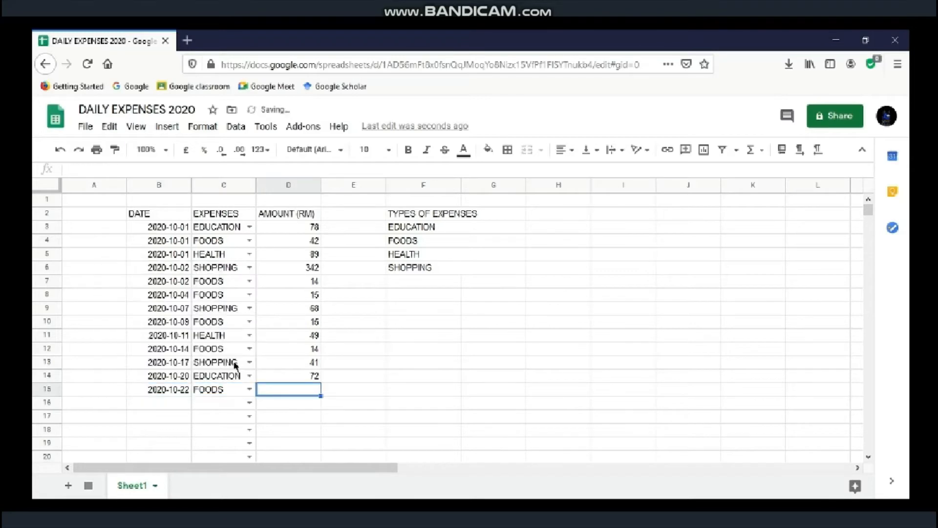
{"action": "type", "text": "25"}
{"action": "double_click", "coordinate": [168, 402]}
{"action": "left_click", "coordinate": [200, 360]}
{"action": "left_click", "coordinate": [250, 403]}
{"action": "left_click", "coordinate": [217, 336]}
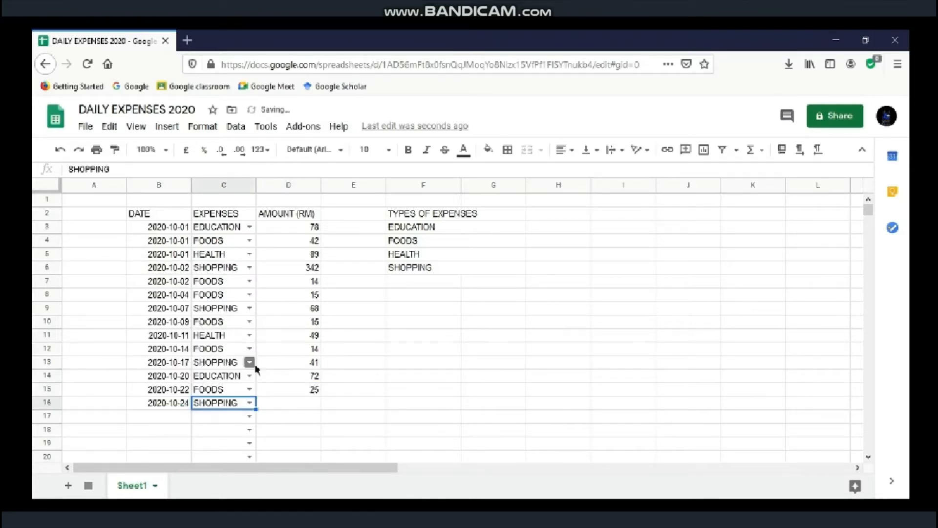
{"action": "key", "text": "Tab"}
{"action": "type", "text": "134"}
{"action": "double_click", "coordinate": [166, 417]}
{"action": "left_click", "coordinate": [115, 385]}
{"action": "left_click", "coordinate": [249, 416]}
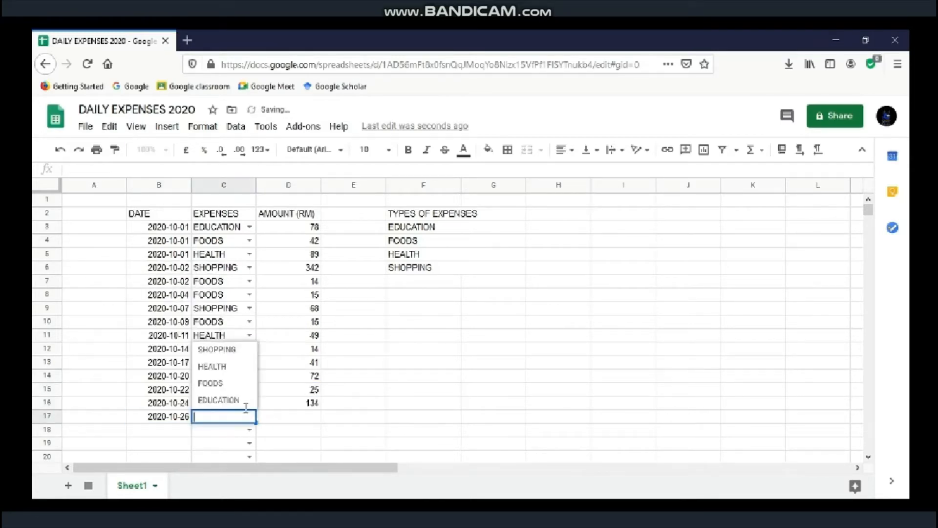
{"action": "left_click", "coordinate": [234, 386]}
{"action": "key", "text": "Tab"}
{"action": "type", "text": "19"}
Step: Fill rows 18–20: 2020-10-28 EDUCATION 35, 2020-10-30 FOODS 17, 2020-10-31 SHOPPING 42
{"action": "double_click", "coordinate": [169, 439]}
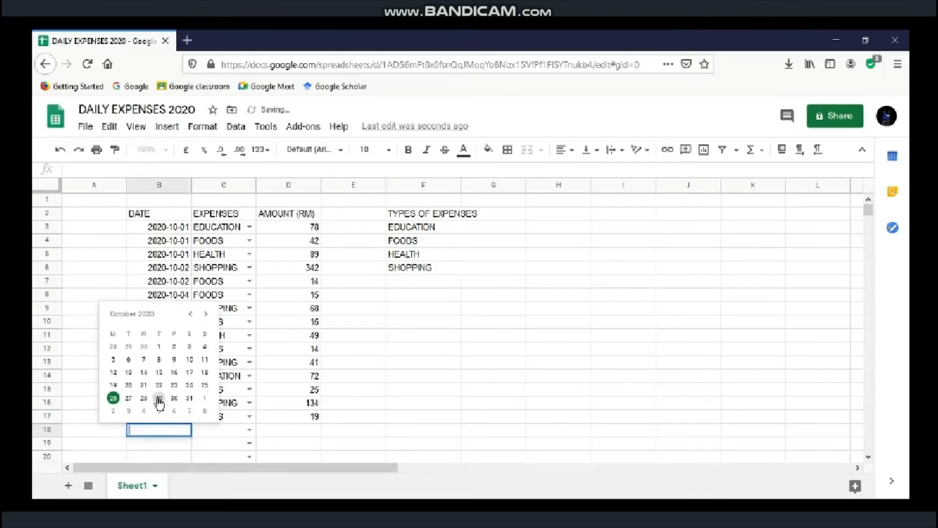
{"action": "left_click", "coordinate": [159, 398]}
{"action": "left_click", "coordinate": [249, 430]}
{"action": "left_click", "coordinate": [225, 409]}
{"action": "key", "text": "Tab"}
{"action": "type", "text": "35"}
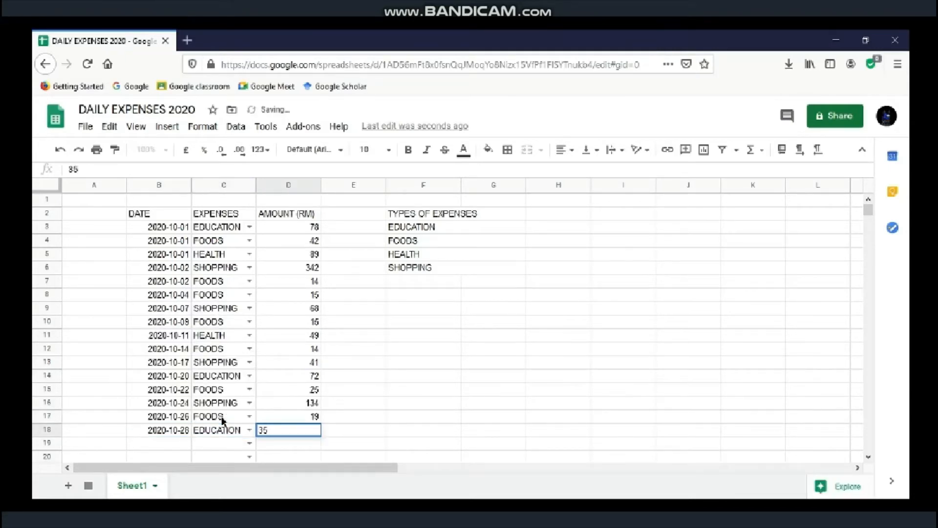
{"action": "double_click", "coordinate": [166, 443]}
{"action": "left_click", "coordinate": [175, 410]}
{"action": "left_click", "coordinate": [249, 443]}
{"action": "left_click", "coordinate": [233, 411]}
{"action": "key", "text": "Tab"}
{"action": "type", "text": "17"}
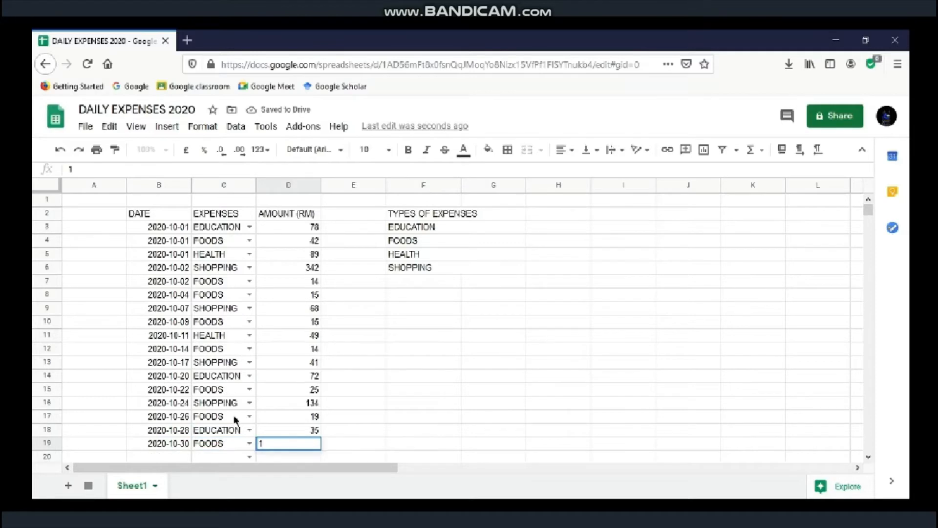
{"action": "double_click", "coordinate": [182, 457]}
{"action": "left_click", "coordinate": [188, 411]}
{"action": "left_click", "coordinate": [249, 443]}
{"action": "left_click", "coordinate": [234, 383]}
{"action": "key", "text": "Tab"}
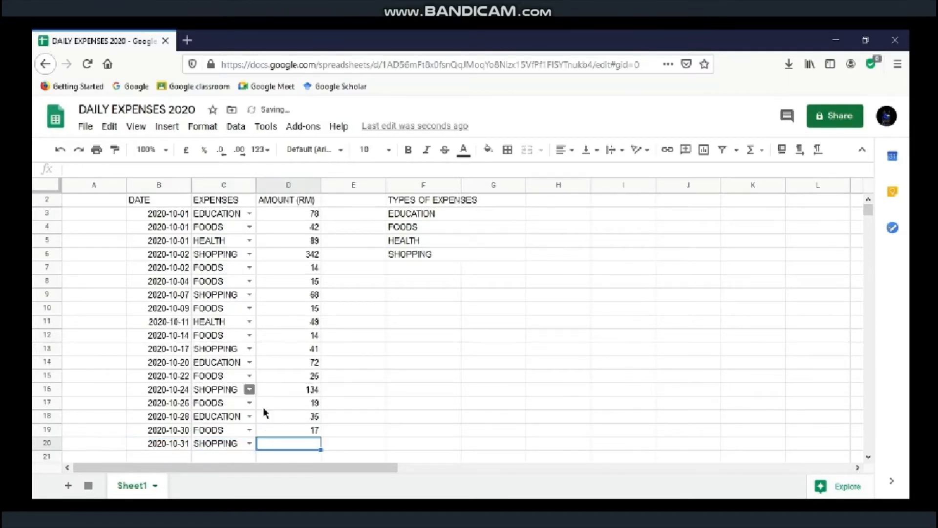
{"action": "key", "text": "Return"}
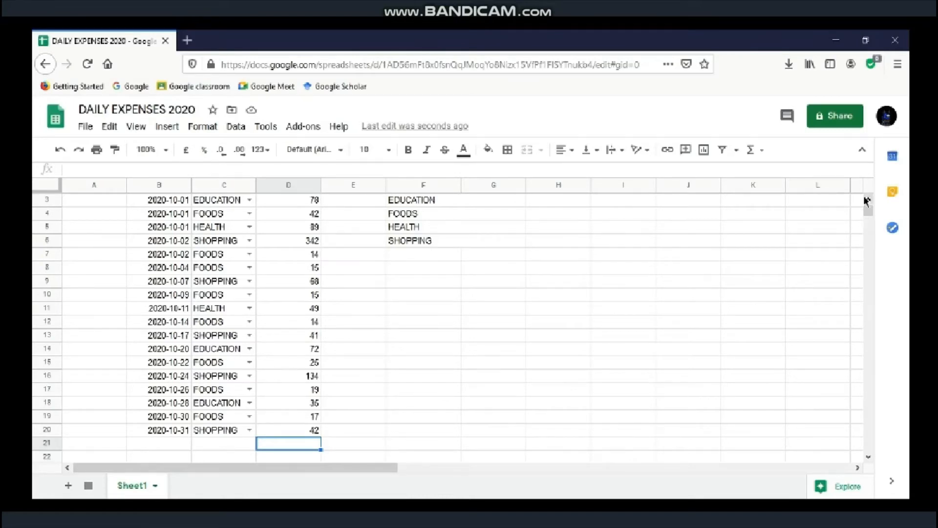
{"action": "left_click_drag", "start_coordinate": [869, 209], "coordinate": [873, 202]}
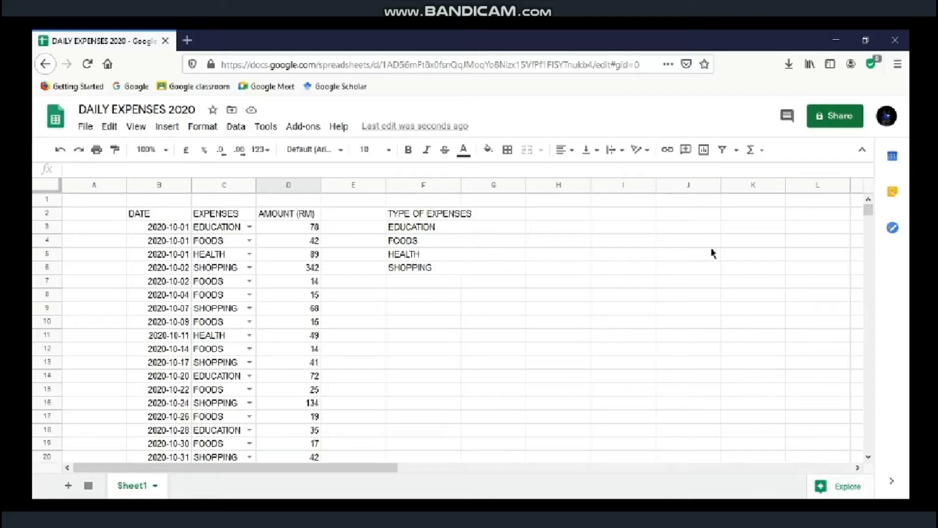
{"action": "left_click", "coordinate": [561, 233]}
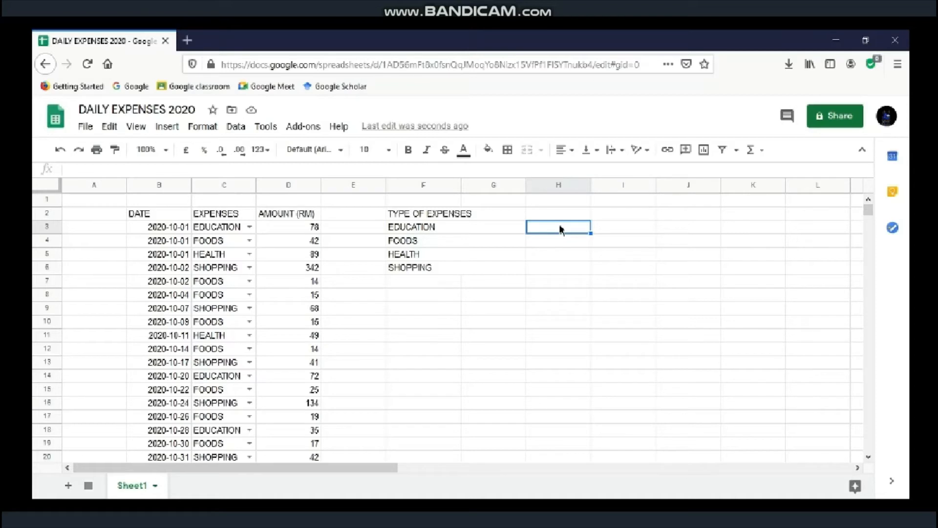
Step: Enter =SUMIF(C3:C20,F3,D3:D20) in H3 so EDUCATION spending totals 185
{"action": "type", "text": "="}
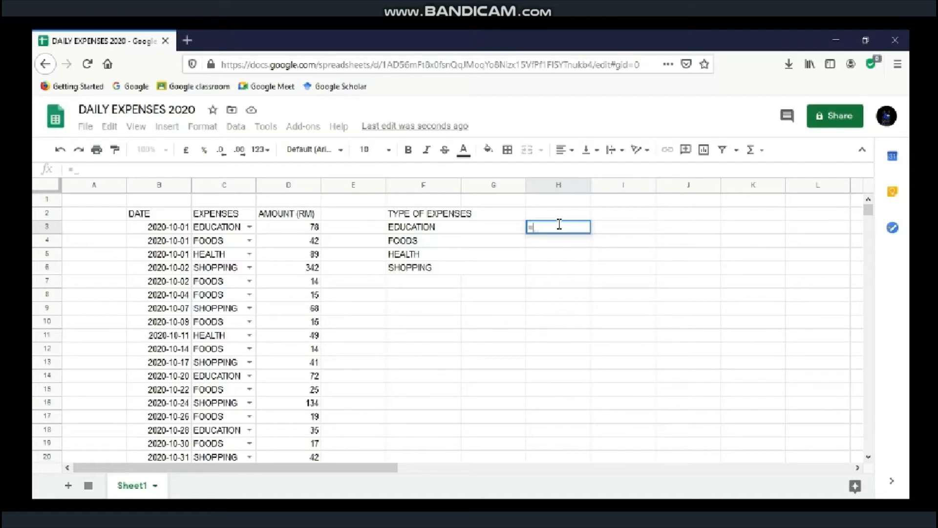
{"action": "type", "text": "sum"}
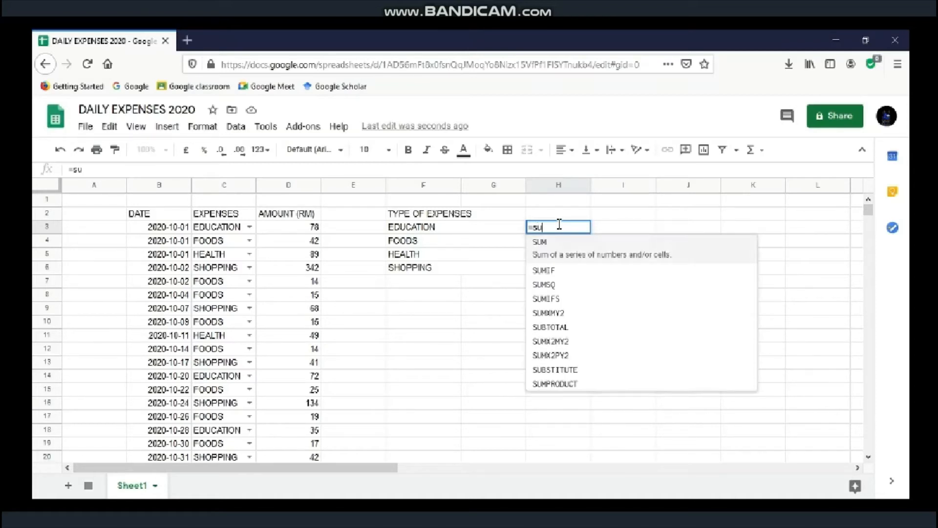
{"action": "left_click", "coordinate": [571, 266]}
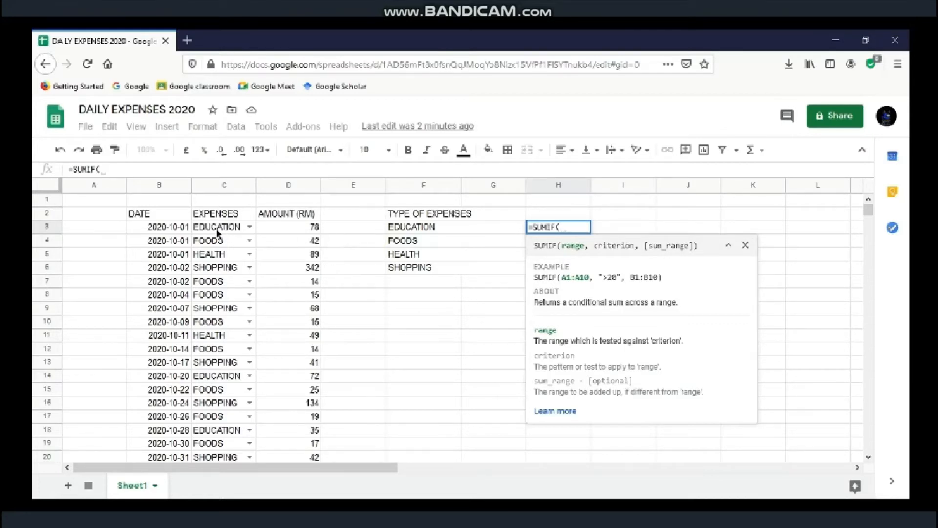
{"action": "left_click_drag", "start_coordinate": [217, 230], "coordinate": [225, 464]}
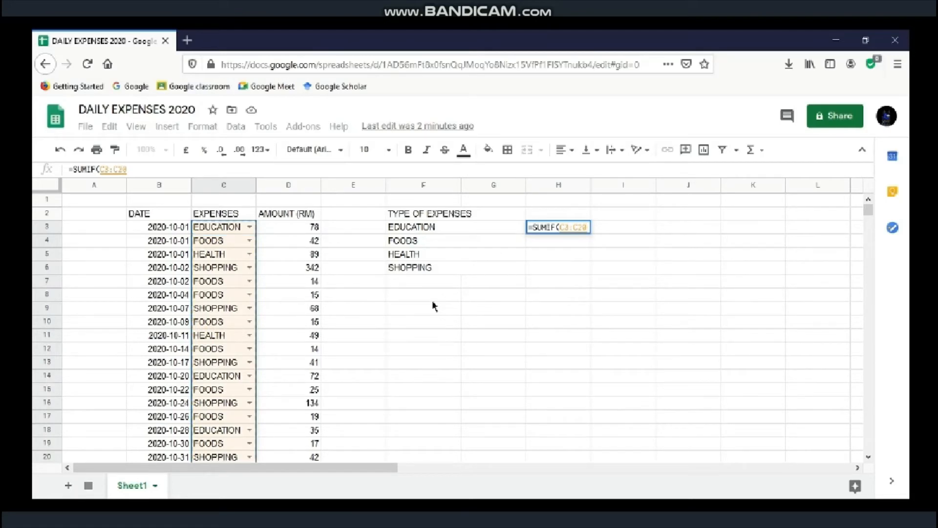
{"action": "type", "text": ","}
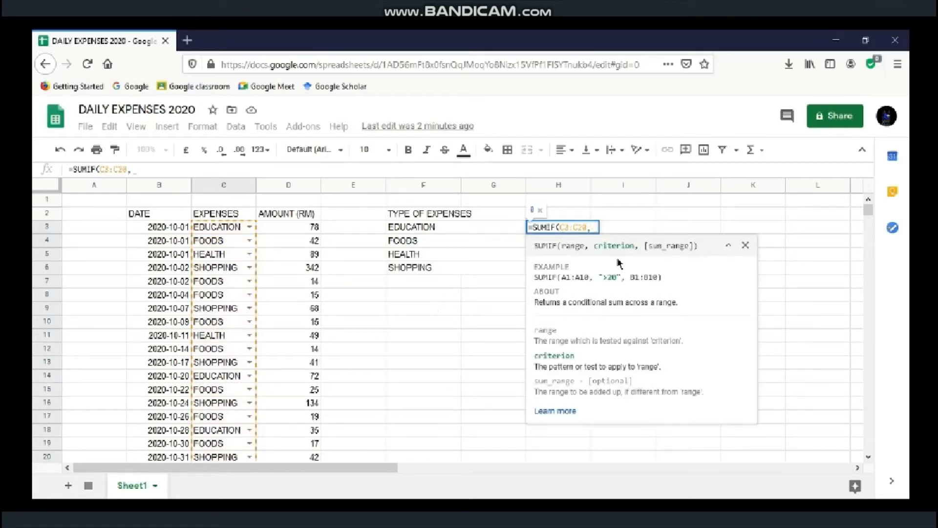
{"action": "left_click", "coordinate": [486, 232]}
{"action": "type", "text": ","}
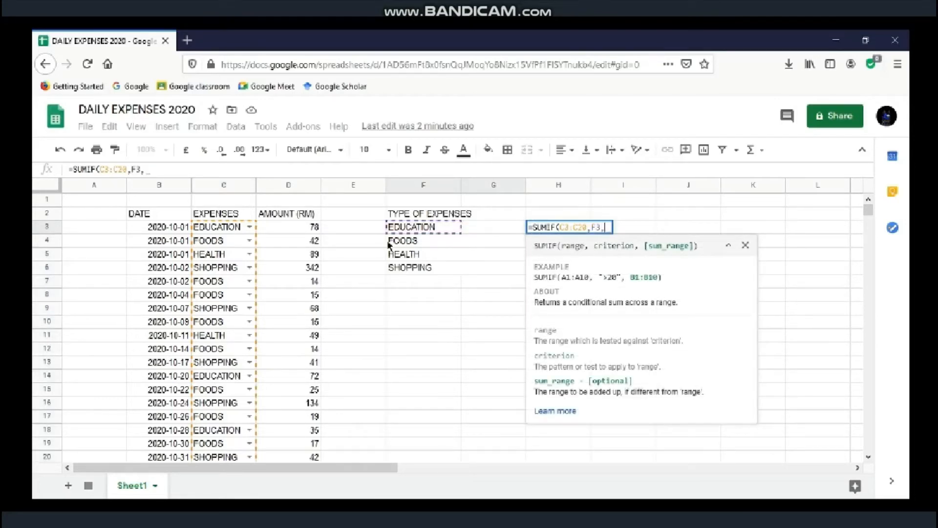
{"action": "left_click_drag", "start_coordinate": [304, 233], "coordinate": [300, 459]}
{"action": "key", "text": "Return"}
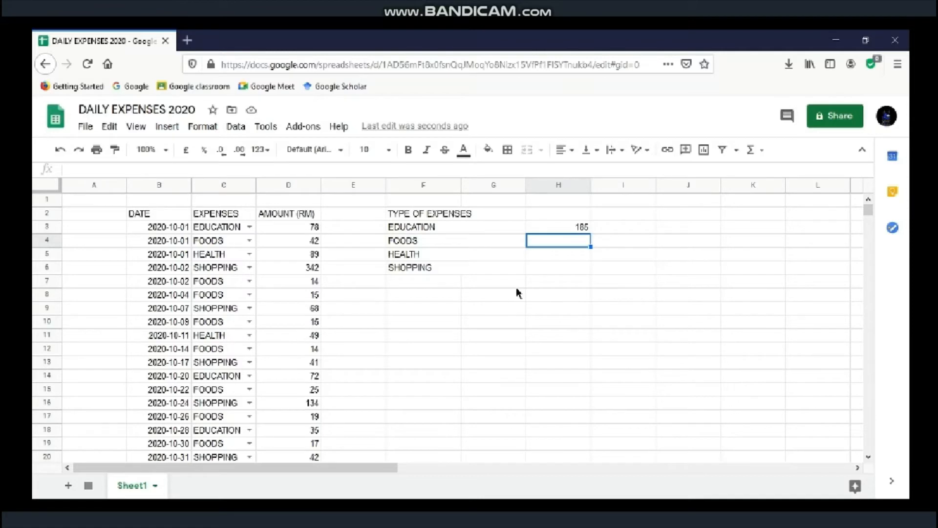
{"action": "left_click", "coordinate": [542, 228]}
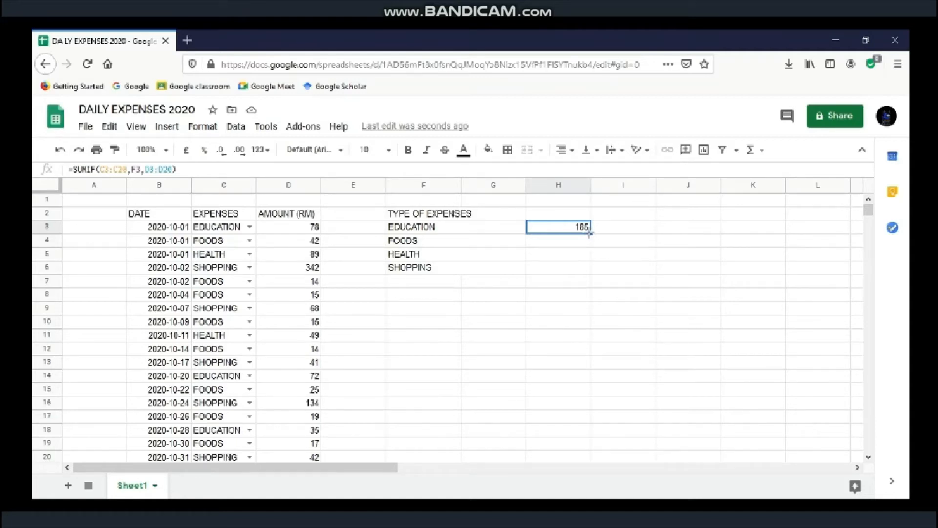
Step: Fill the SUMIF formula down to H6 and head the totals column TOTAL in H2
{"action": "left_click_drag", "start_coordinate": [590, 233], "coordinate": [584, 274]}
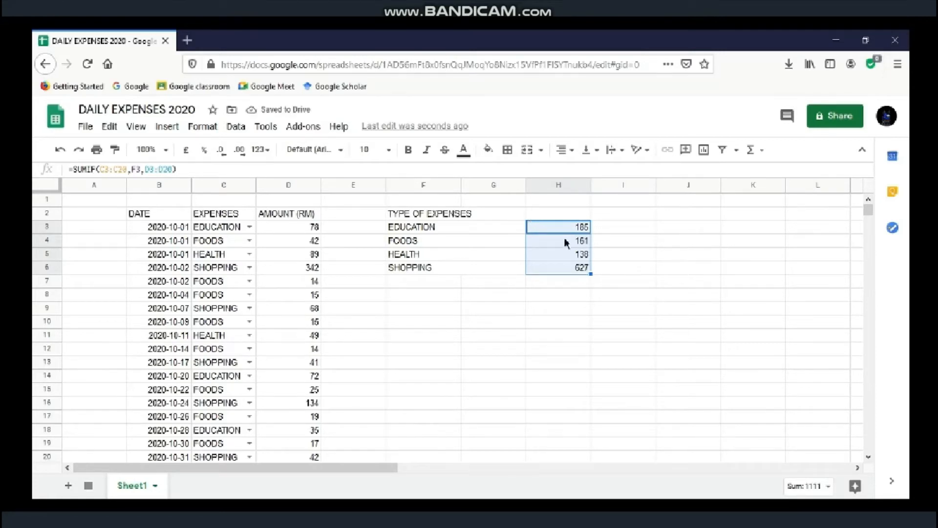
{"action": "left_click", "coordinate": [569, 217]}
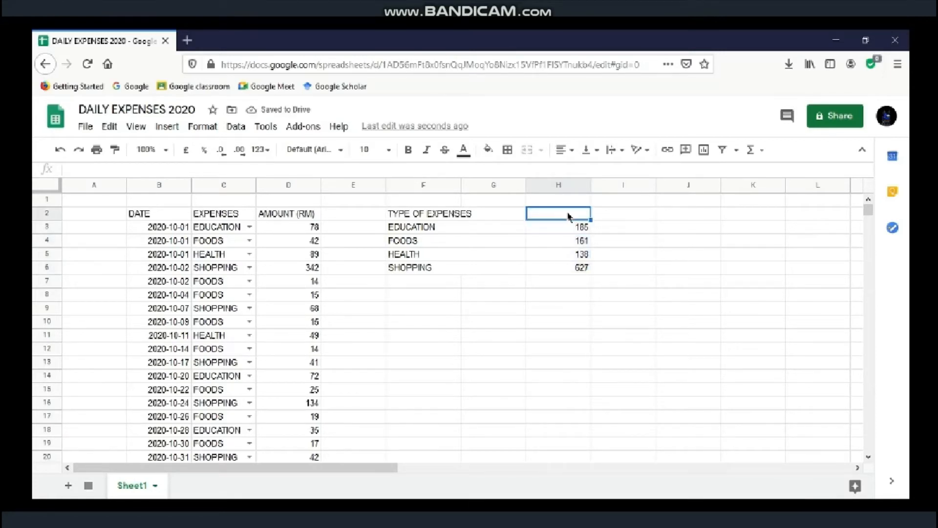
{"action": "type", "text": "TOTAL"}
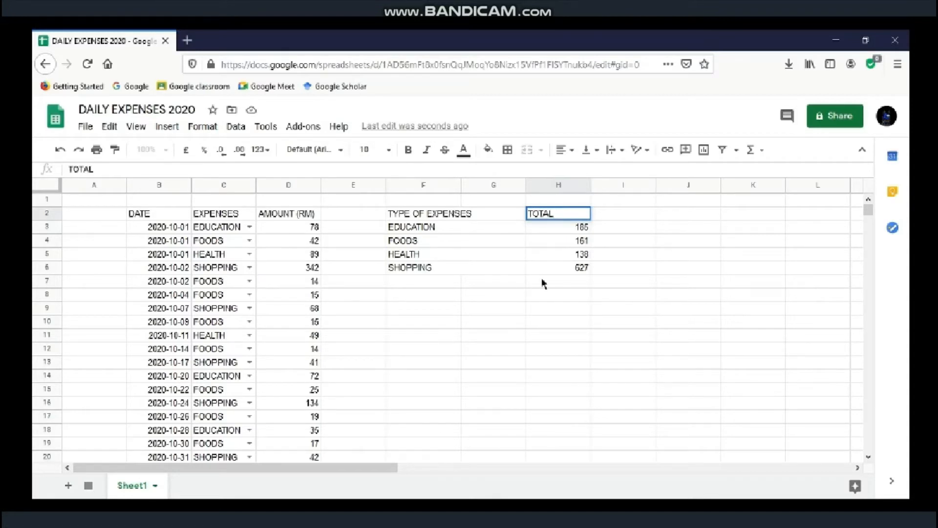
Step: Merge F7:G7 into one cell and type the label TOTAL OVERALL
{"action": "left_click_drag", "start_coordinate": [448, 285], "coordinate": [475, 287]}
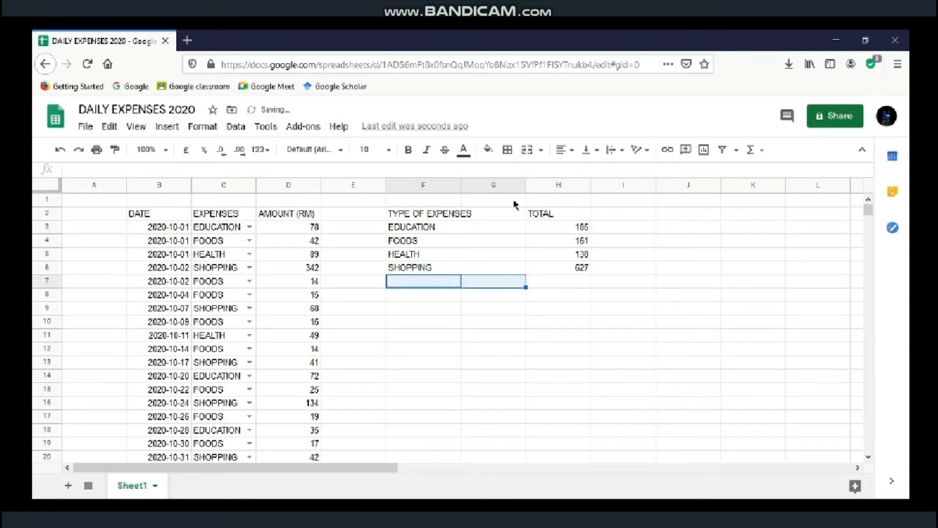
{"action": "left_click", "coordinate": [527, 149]}
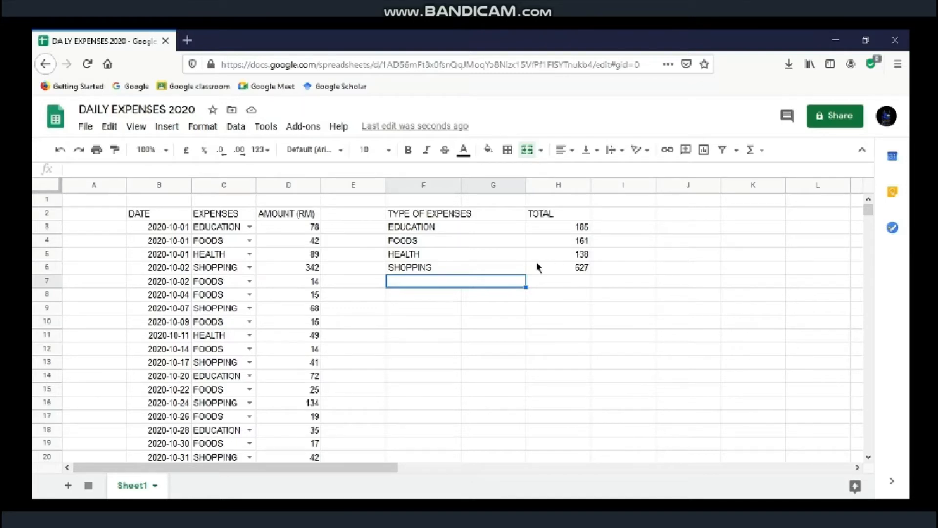
{"action": "type", "text": "TOTAL OV"}
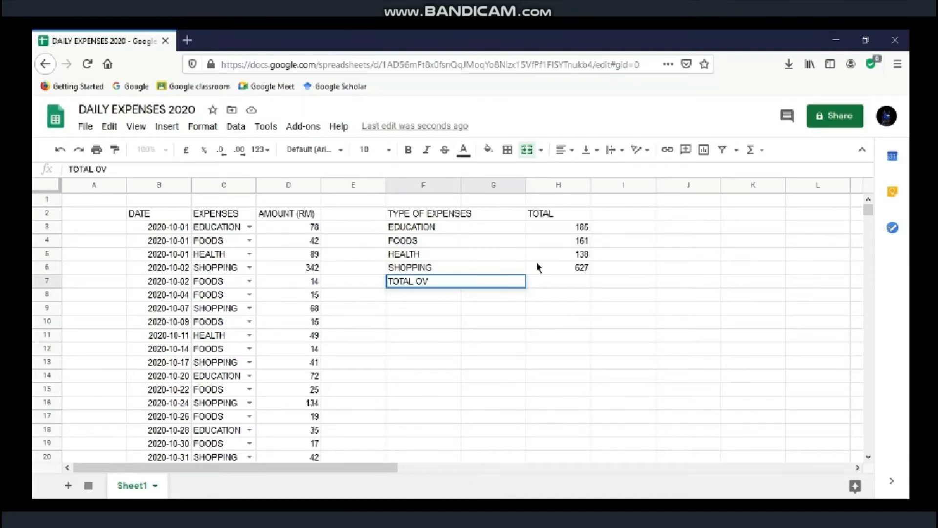
{"action": "type", "text": "ERALL"}
Step: Enter =SUM(H3+H4+H5+H6) in H7 for an overall total of 1111
{"action": "left_click", "coordinate": [544, 287]}
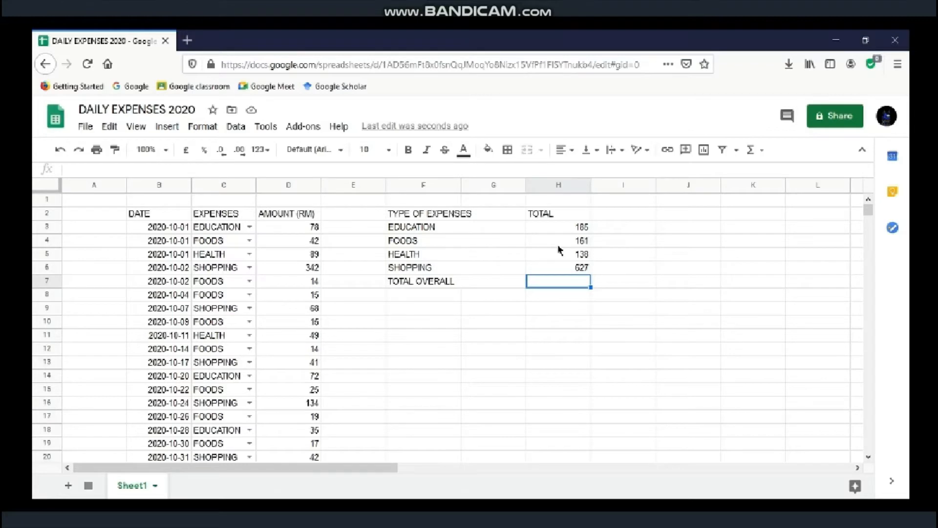
{"action": "type", "text": "="}
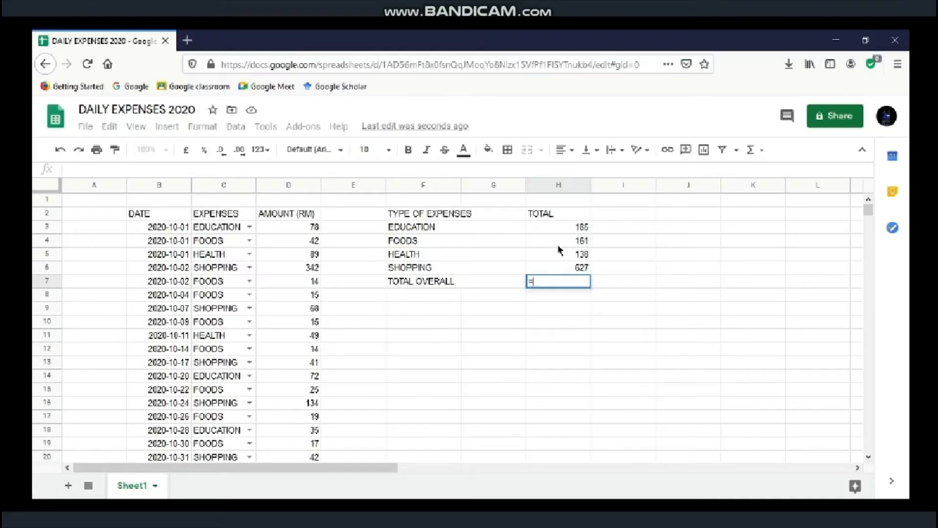
{"action": "type", "text": "SUM"}
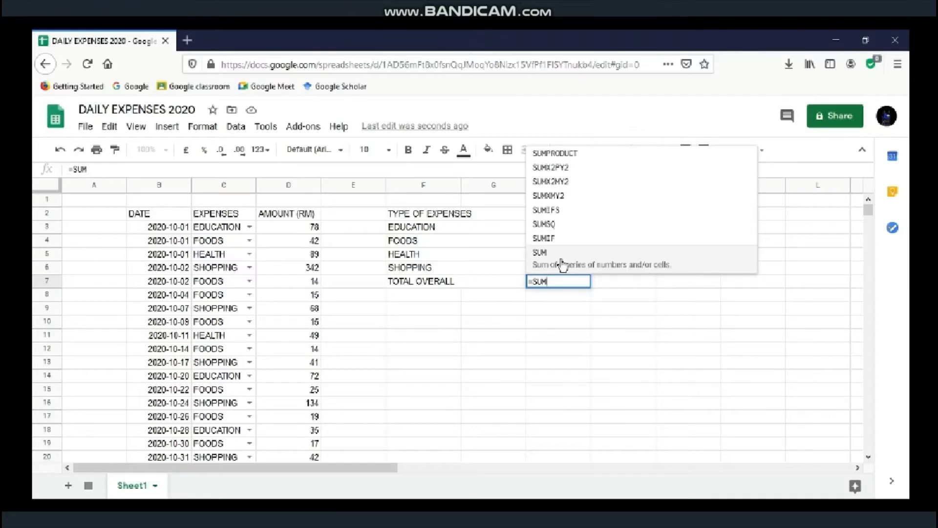
{"action": "left_click", "coordinate": [561, 264]}
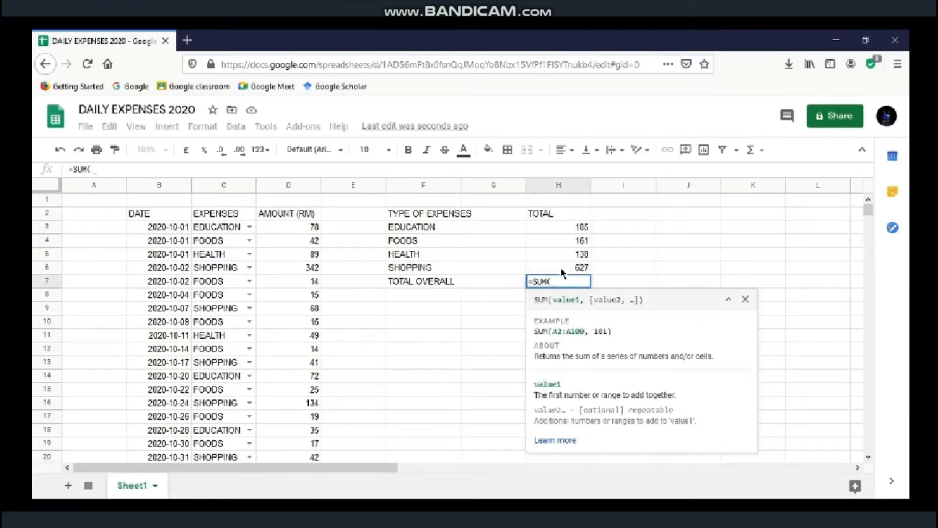
{"action": "left_click", "coordinate": [561, 229]}
{"action": "type", "text": "+"}
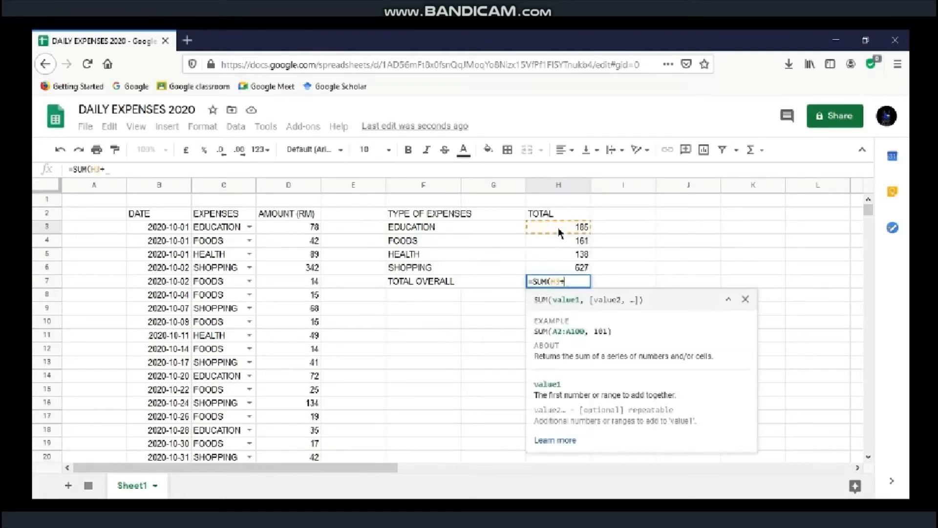
{"action": "left_click", "coordinate": [562, 246]}
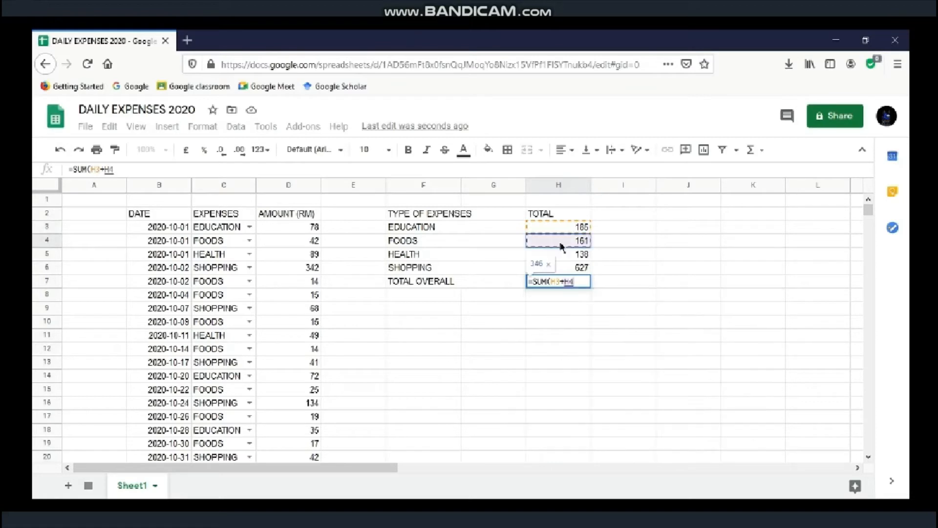
{"action": "type", "text": "+"}
{"action": "left_click", "coordinate": [562, 253]}
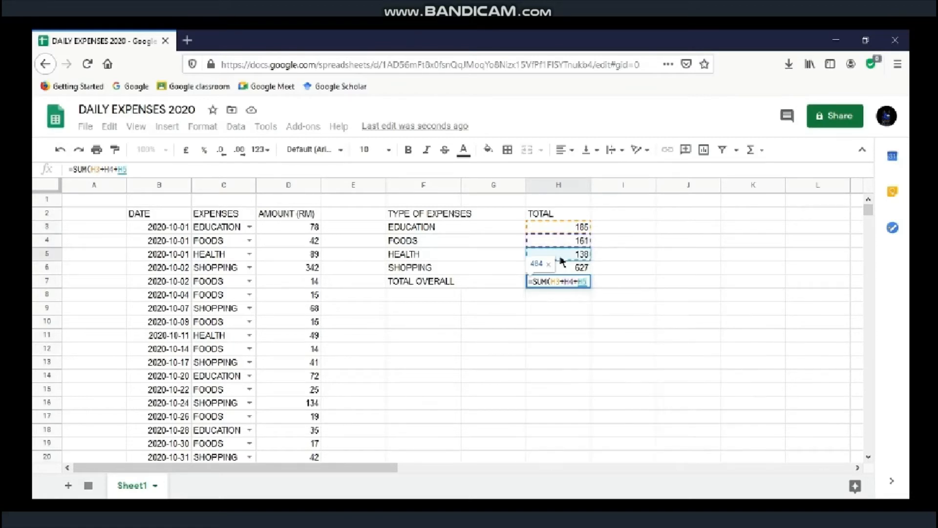
{"action": "type", "text": "+"}
{"action": "left_click", "coordinate": [562, 272]}
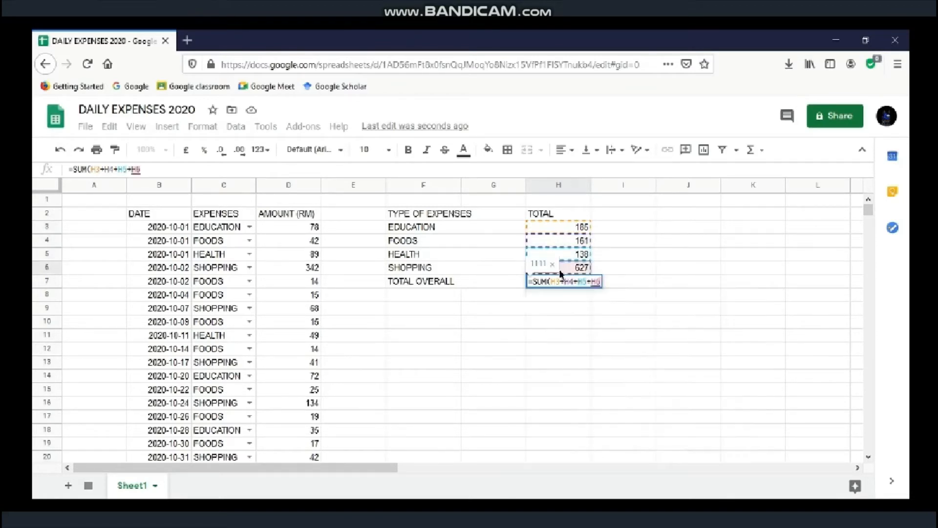
{"action": "key", "text": "Return"}
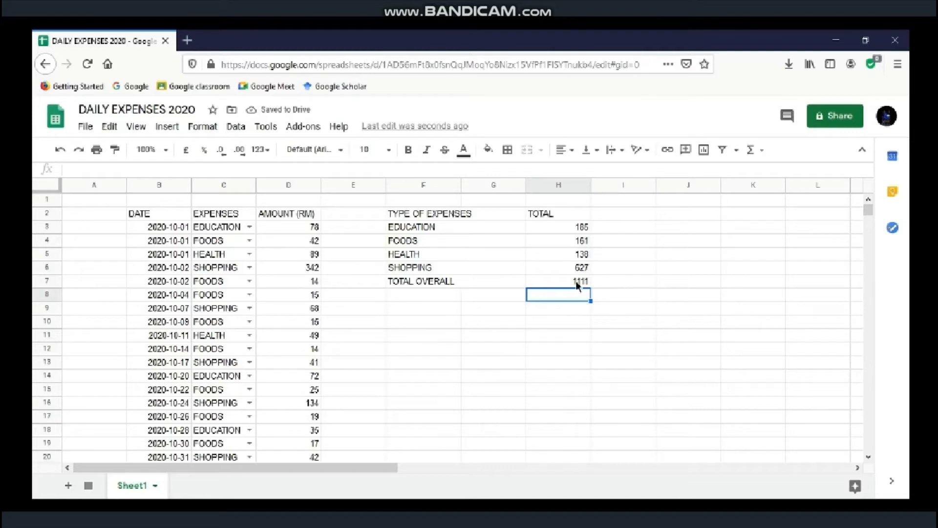
{"action": "left_click", "coordinate": [578, 284]}
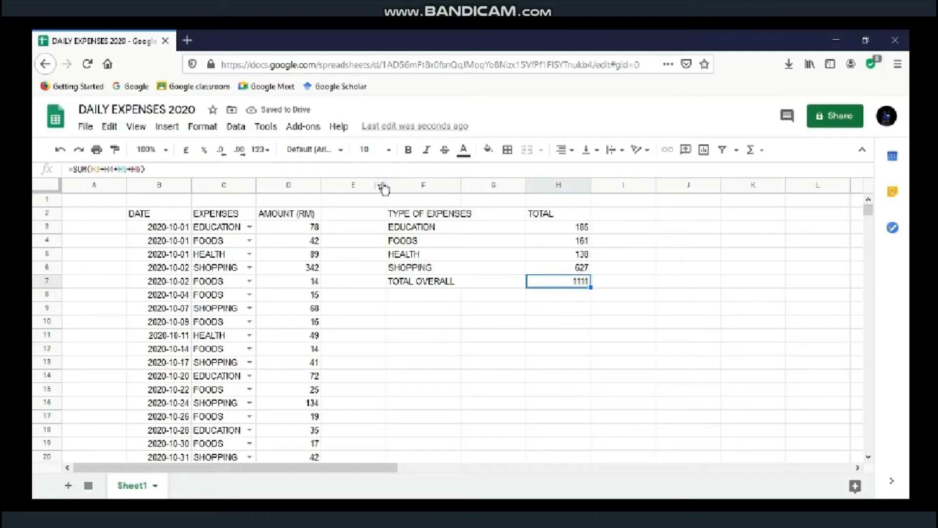
Step: Replace H7's formula with =SUM(H3:H6) so the overall total still reads 1111
{"action": "left_click_drag", "start_coordinate": [297, 166], "coordinate": [44, 187]}
{"action": "key", "text": "BackSpace"}
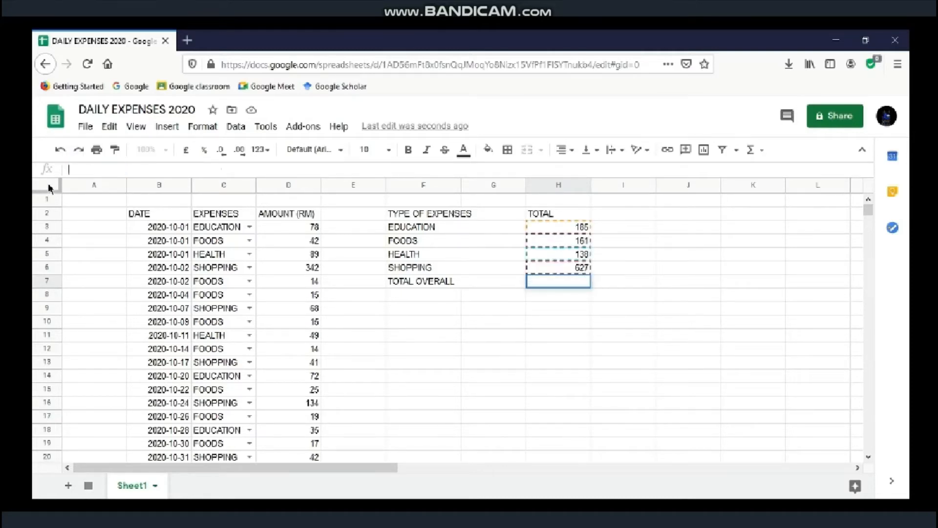
{"action": "type", "text": "=SUM"}
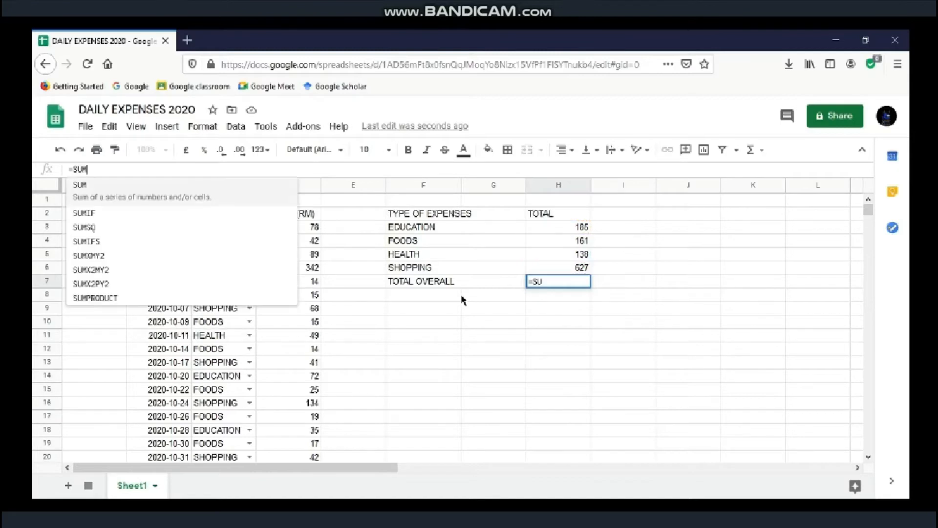
{"action": "left_click", "coordinate": [228, 191]}
{"action": "left_click_drag", "start_coordinate": [554, 228], "coordinate": [556, 270]}
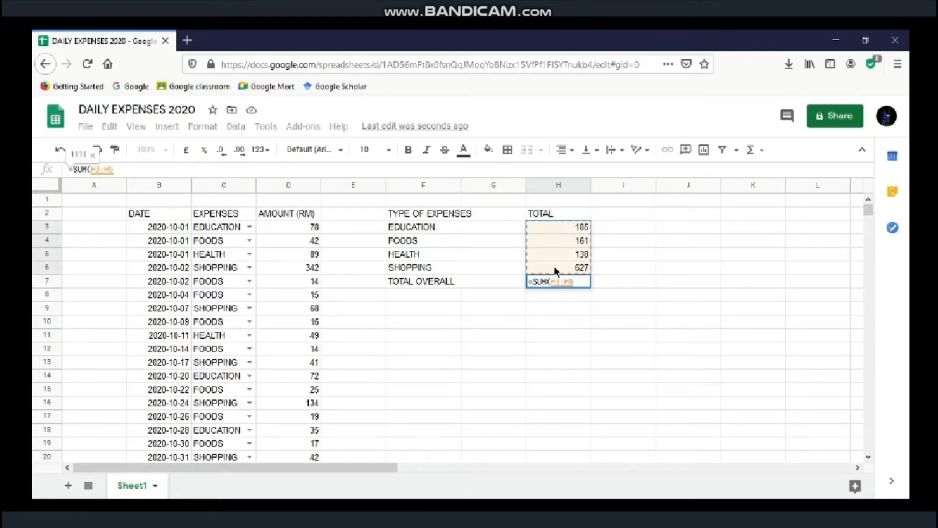
{"action": "key", "text": "Return"}
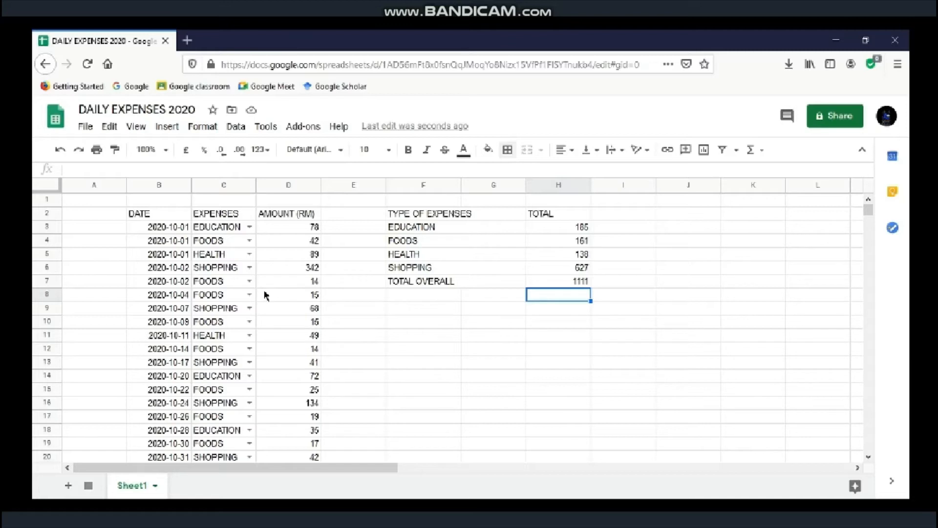
Step: Select B2:D20 together with F2:H7 and apply all borders to every cell
{"action": "left_click_drag", "start_coordinate": [171, 215], "coordinate": [278, 463]}
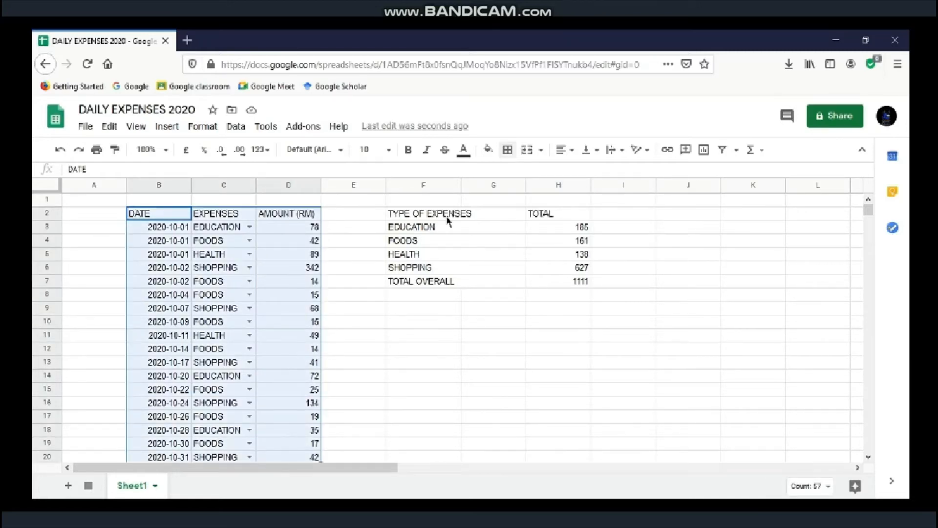
{"action": "left_click_drag", "start_coordinate": [452, 215], "coordinate": [582, 282]}
{"action": "left_click", "coordinate": [367, 215]}
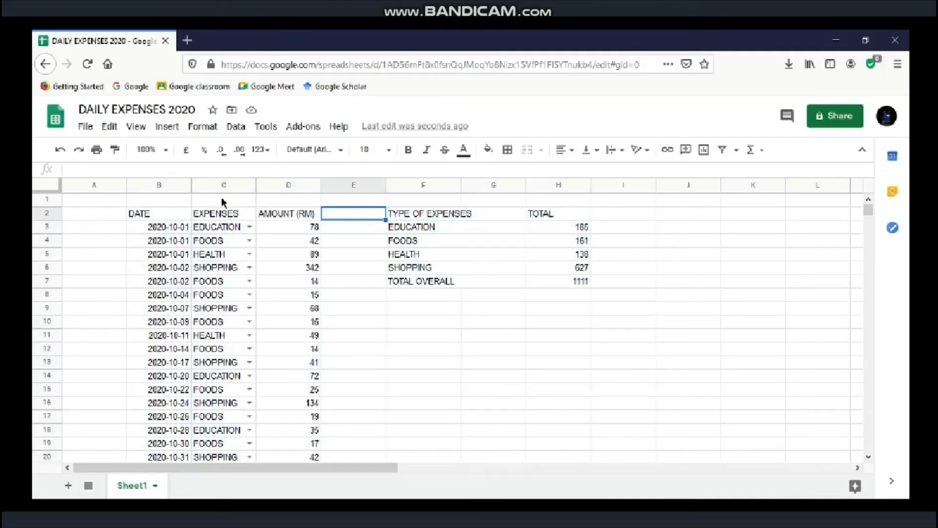
{"action": "left_click", "coordinate": [167, 215]}
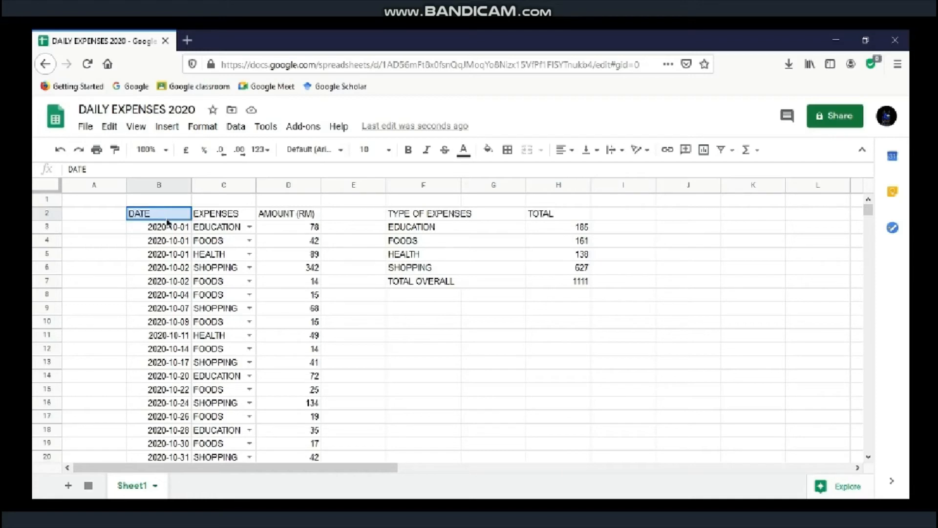
{"action": "left_click_drag", "start_coordinate": [165, 218], "coordinate": [290, 458]}
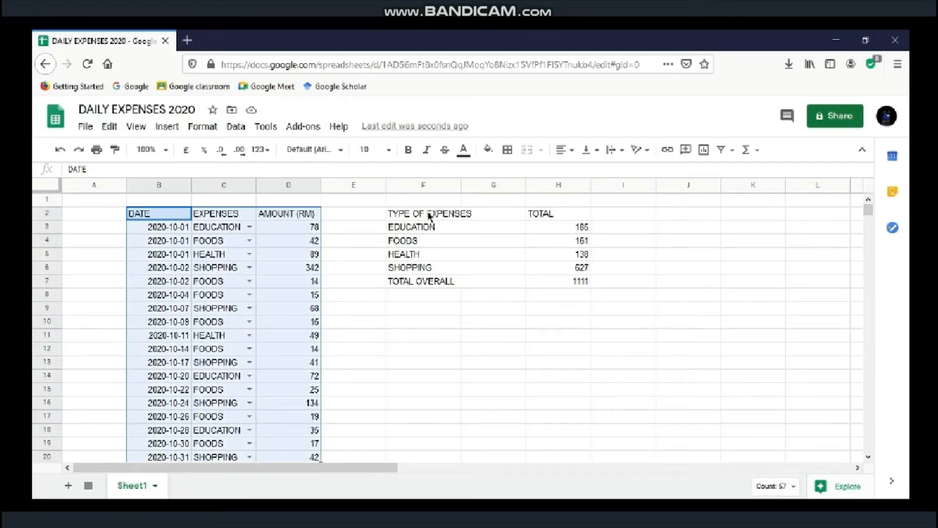
{"action": "left_click_drag", "start_coordinate": [429, 215], "coordinate": [551, 286]}
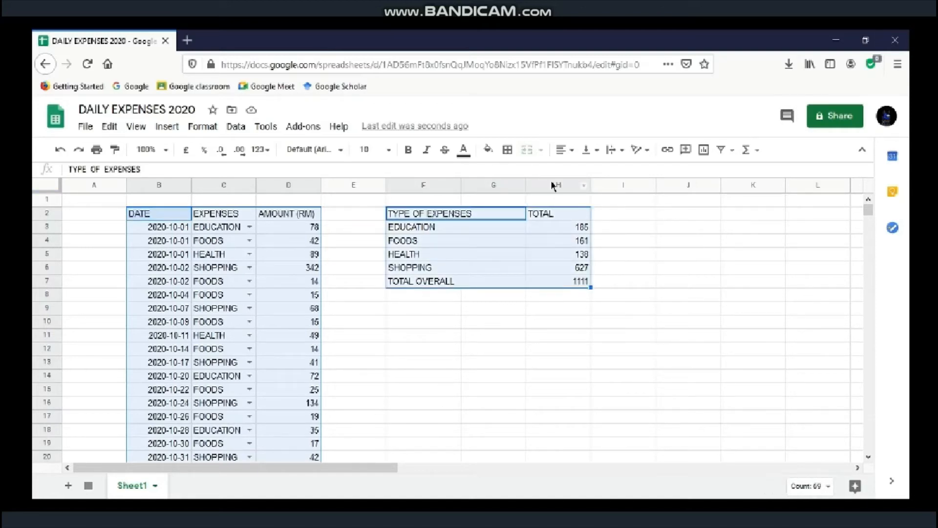
{"action": "left_click", "coordinate": [508, 151]}
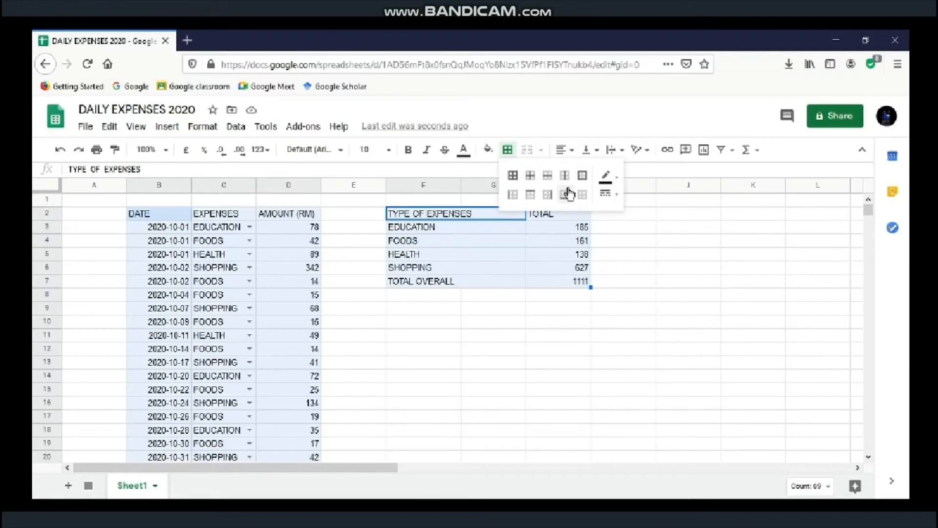
{"action": "left_click", "coordinate": [512, 182]}
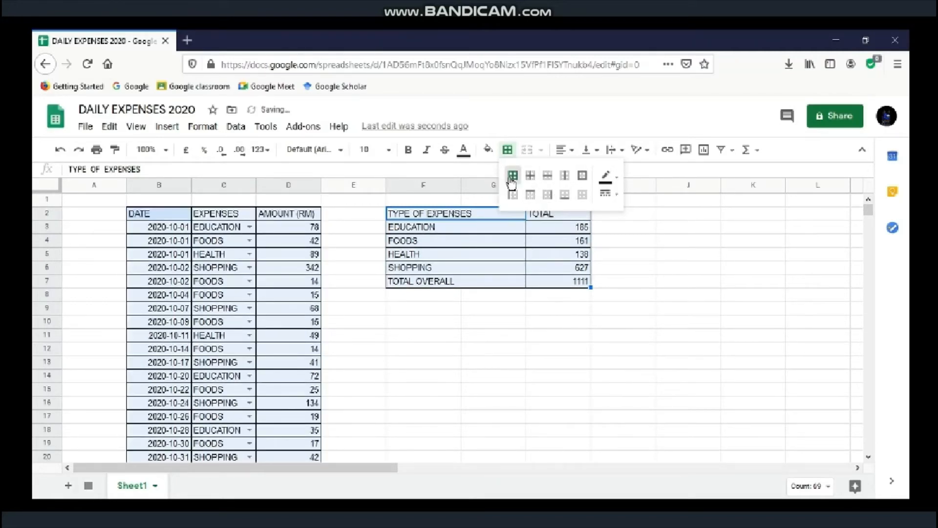
{"action": "left_click", "coordinate": [612, 201]}
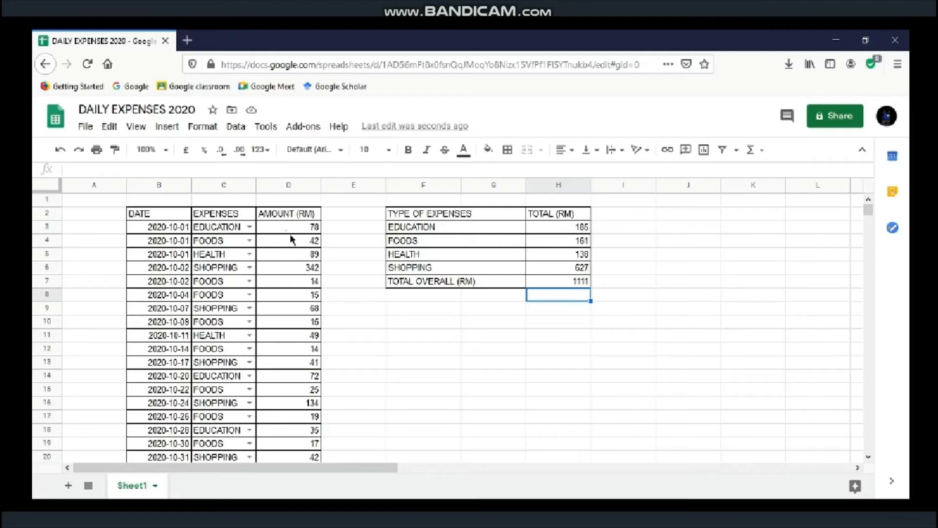
{"action": "left_click_drag", "start_coordinate": [290, 233], "coordinate": [288, 458]}
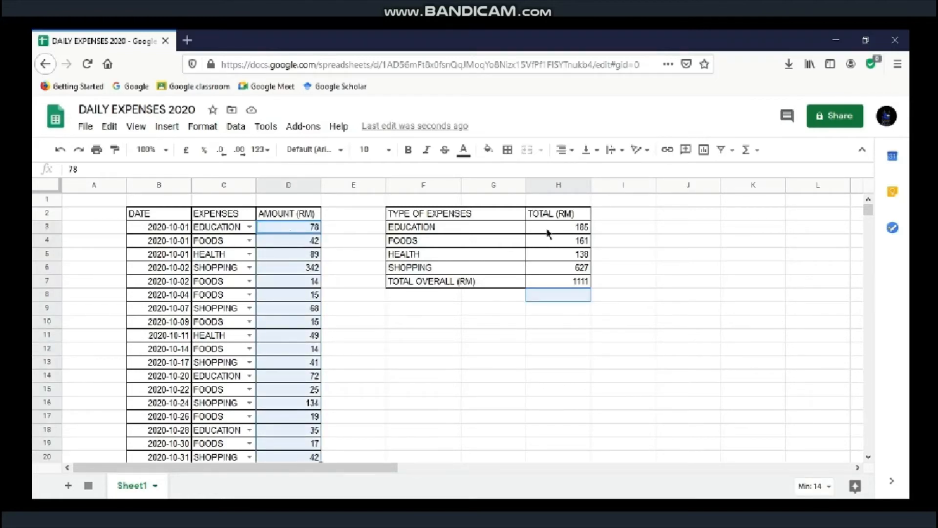
{"action": "left_click_drag", "start_coordinate": [549, 233], "coordinate": [548, 295]}
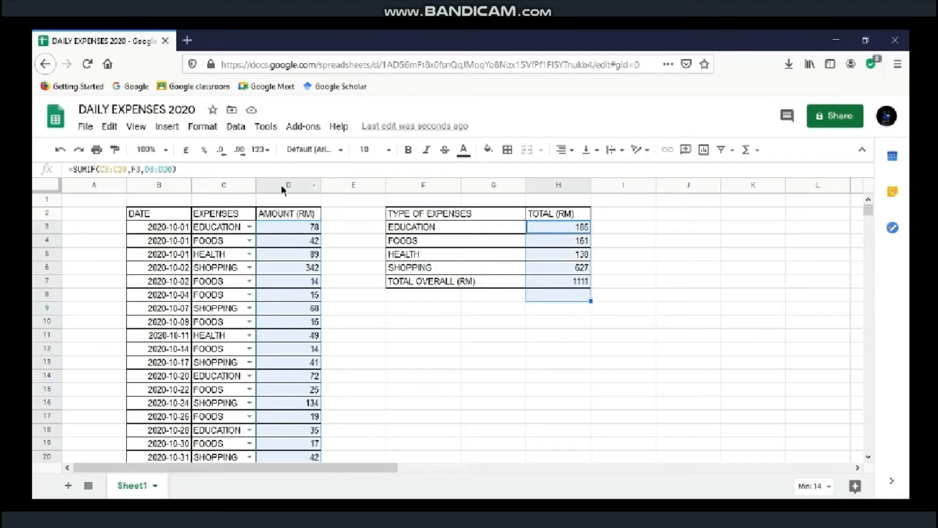
{"action": "left_click", "coordinate": [241, 156]}
{"action": "left_click", "coordinate": [241, 156]}
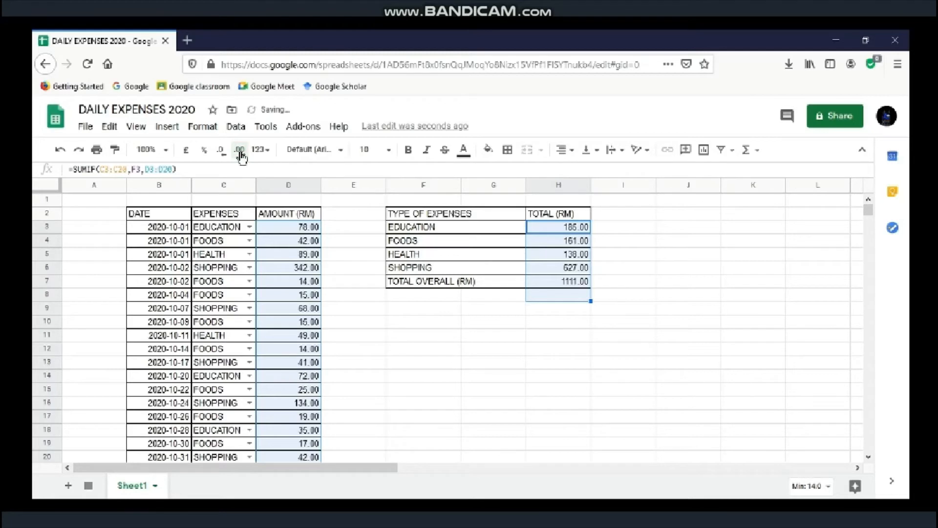
{"action": "left_click", "coordinate": [579, 300]}
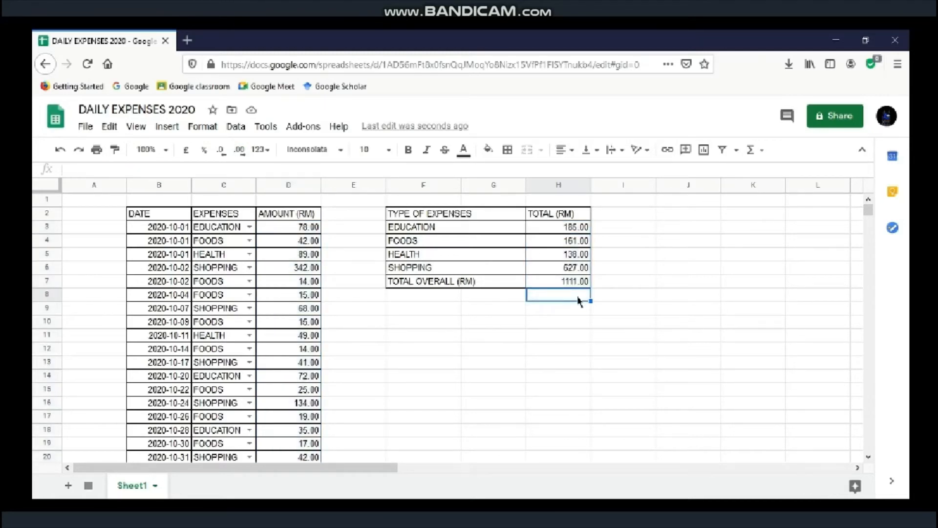
{"action": "left_click", "coordinate": [160, 215]}
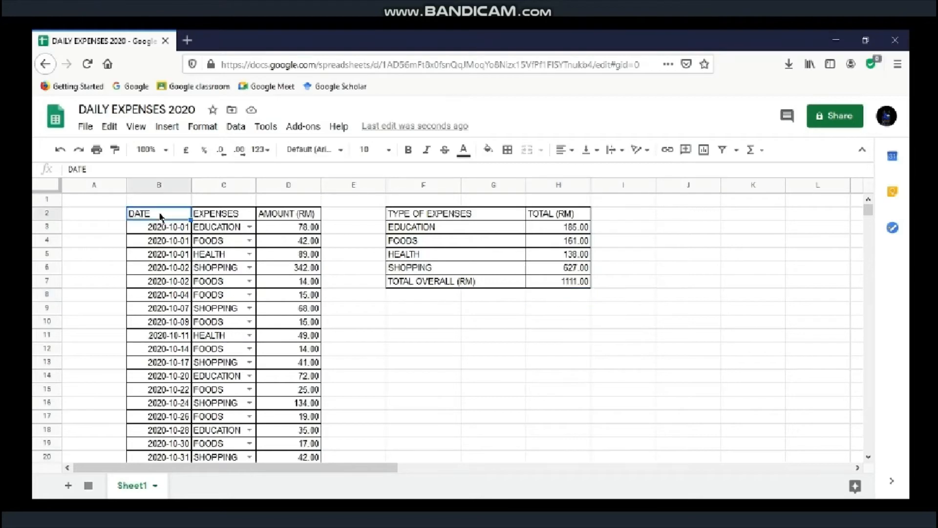
Step: Change the font of B2:D20 and F2:H7 to Inconsolata
{"action": "left_click_drag", "start_coordinate": [161, 215], "coordinate": [277, 457]}
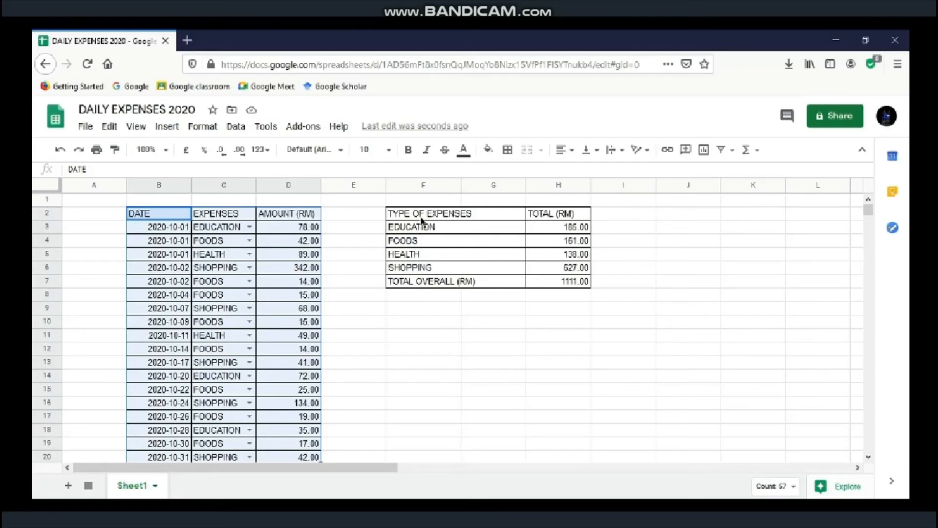
{"action": "left_click_drag", "start_coordinate": [421, 216], "coordinate": [547, 282]}
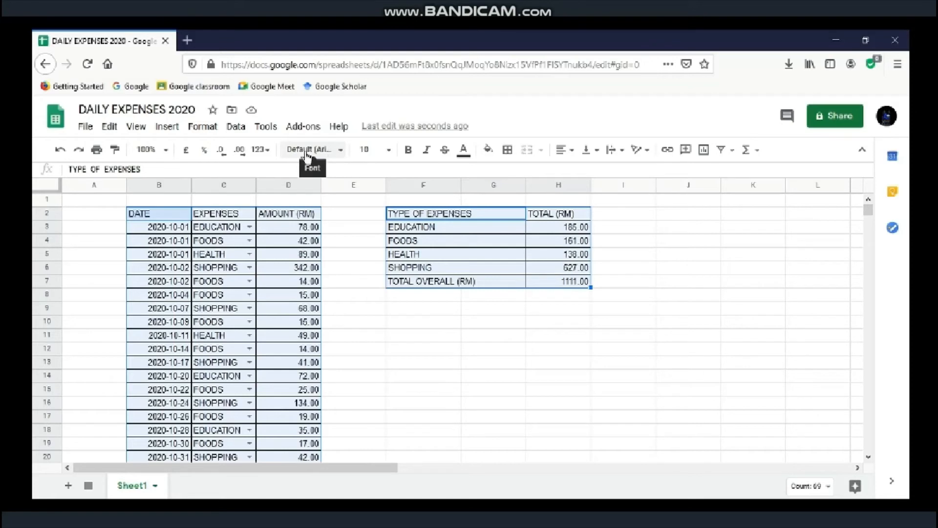
{"action": "left_click", "coordinate": [328, 150]}
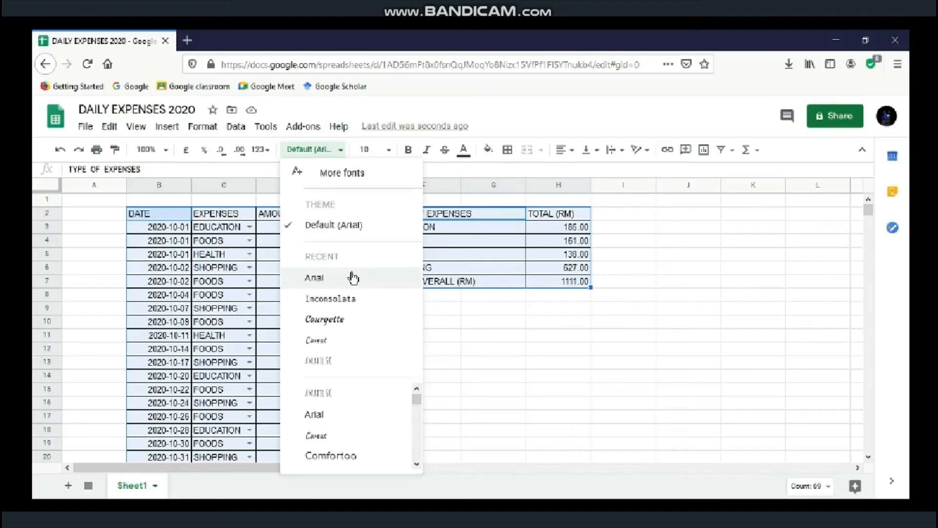
{"action": "left_click", "coordinate": [344, 306]}
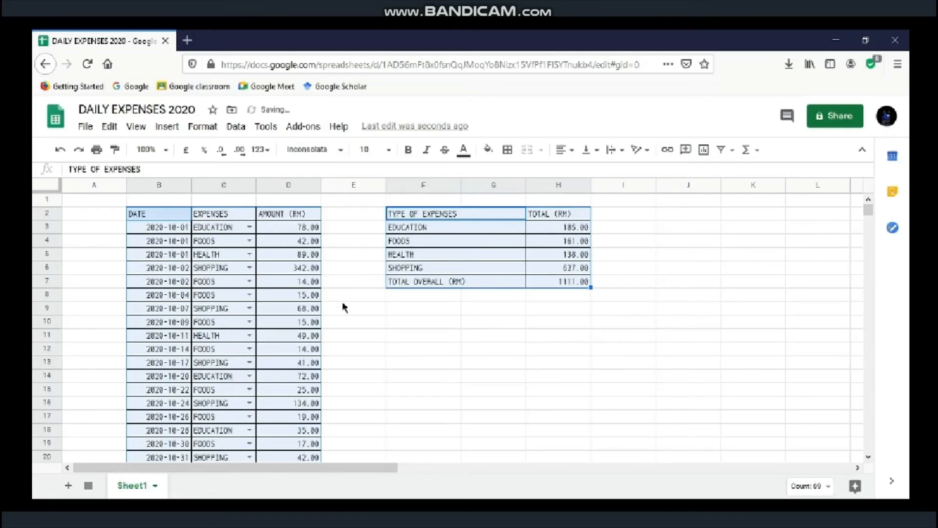
{"action": "left_click", "coordinate": [474, 309]}
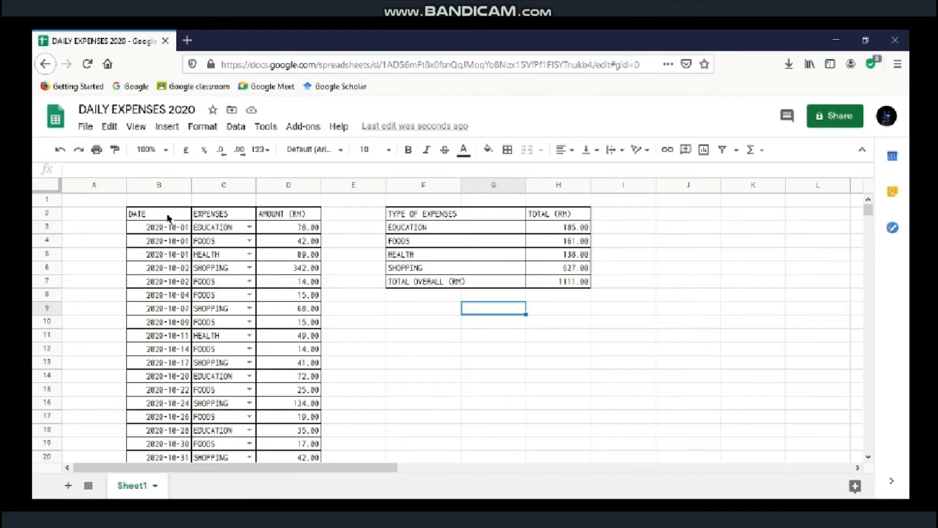
Step: Set the header rows B2:D2 and F2:H2 to font size 11
{"action": "left_click_drag", "start_coordinate": [168, 218], "coordinate": [269, 217]}
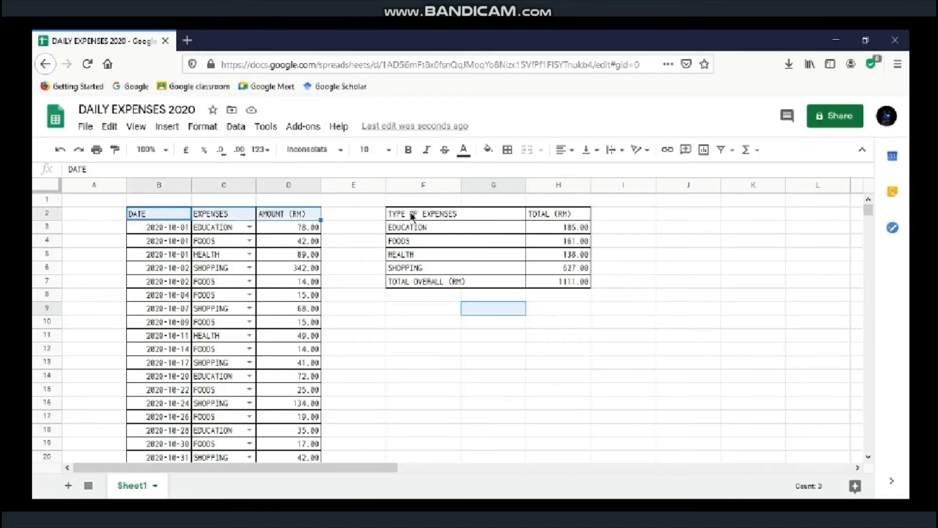
{"action": "left_click_drag", "start_coordinate": [409, 215], "coordinate": [535, 221]}
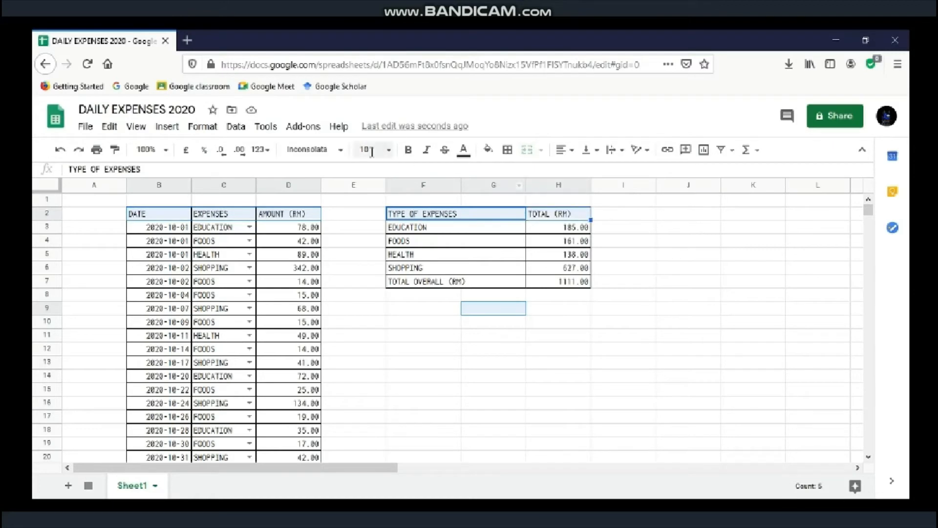
{"action": "left_click", "coordinate": [388, 150]}
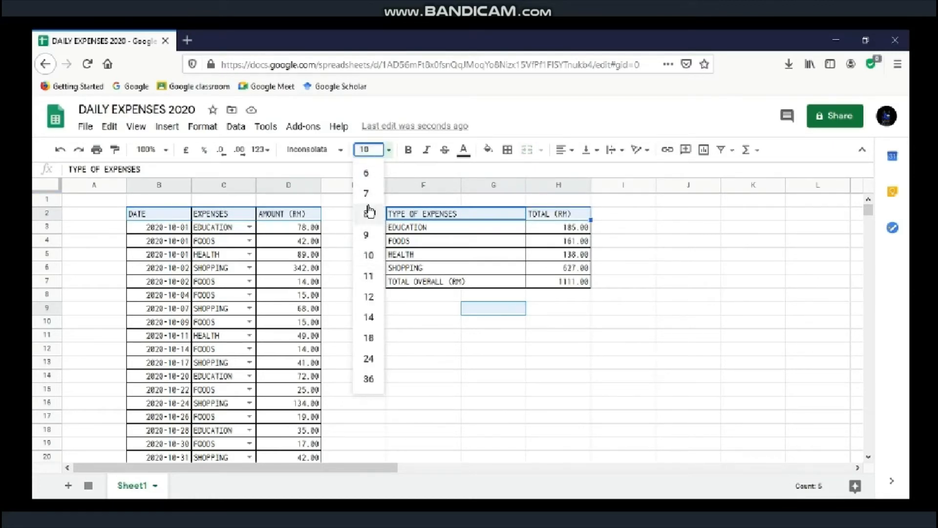
{"action": "left_click", "coordinate": [385, 152]}
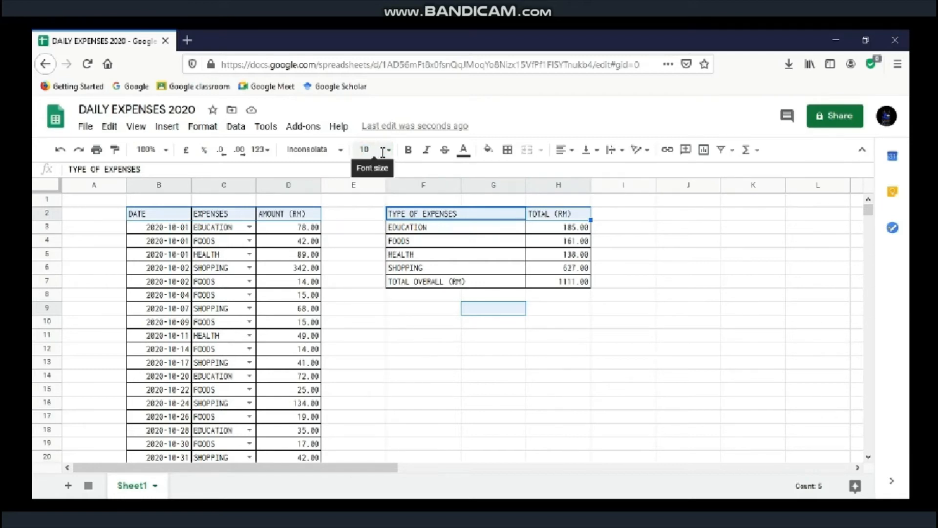
{"action": "left_click", "coordinate": [388, 151]}
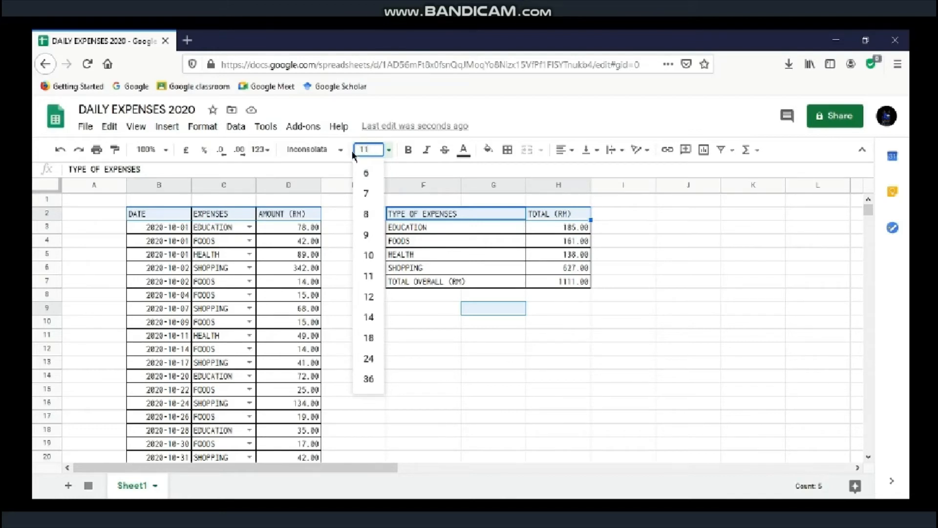
{"action": "key", "text": "Return"}
{"action": "left_click", "coordinate": [490, 298]}
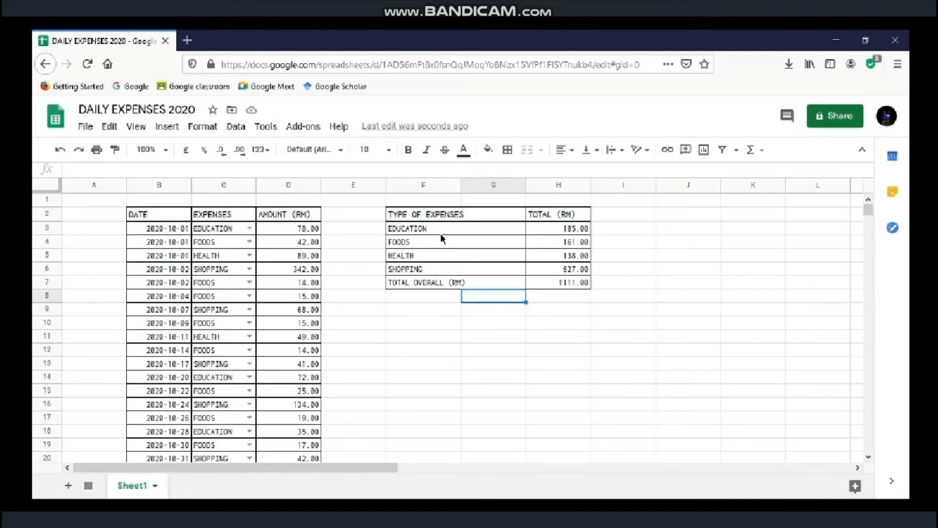
Step: Centre-align the header text in B2:D2 and F2:H2
{"action": "left_click", "coordinate": [149, 217]}
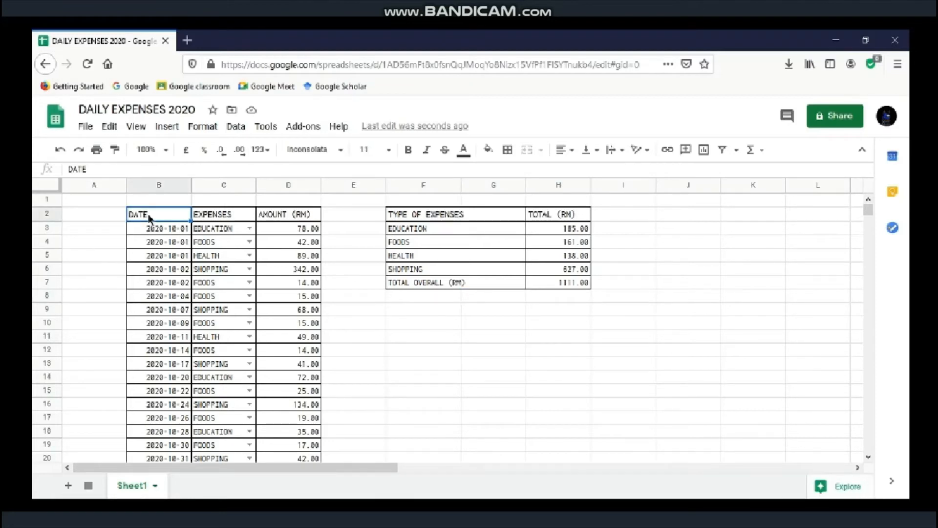
{"action": "left_click_drag", "start_coordinate": [149, 217], "coordinate": [267, 218]}
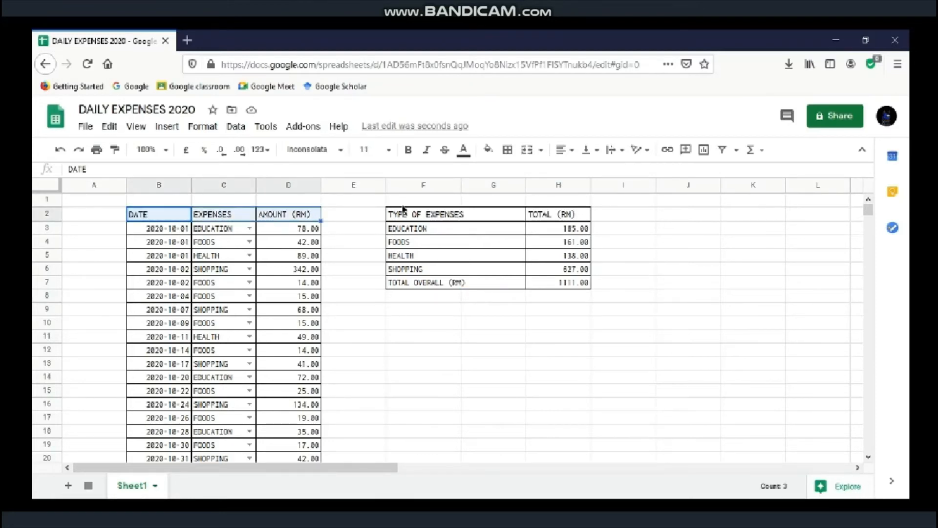
{"action": "left_click_drag", "start_coordinate": [406, 219], "coordinate": [543, 214]}
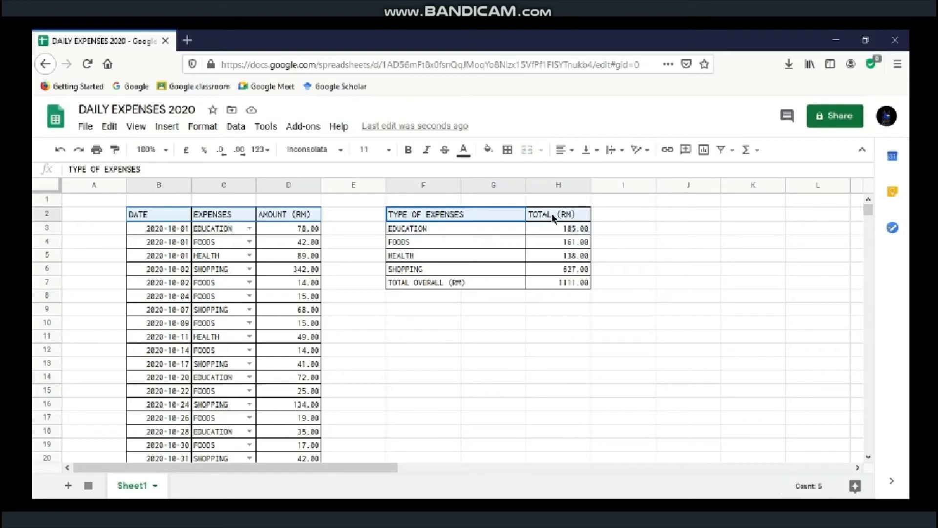
{"action": "left_click", "coordinate": [570, 157]}
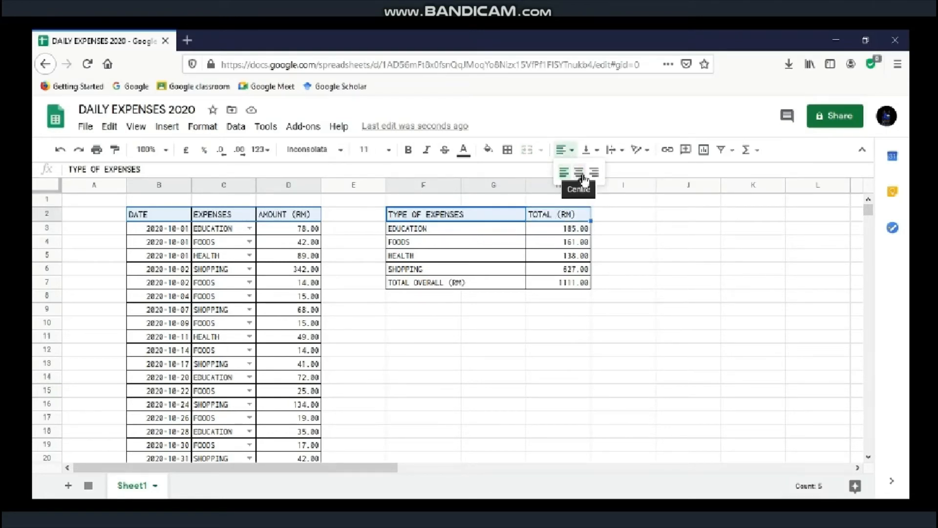
{"action": "left_click", "coordinate": [580, 174]}
{"action": "left_click", "coordinate": [571, 302]}
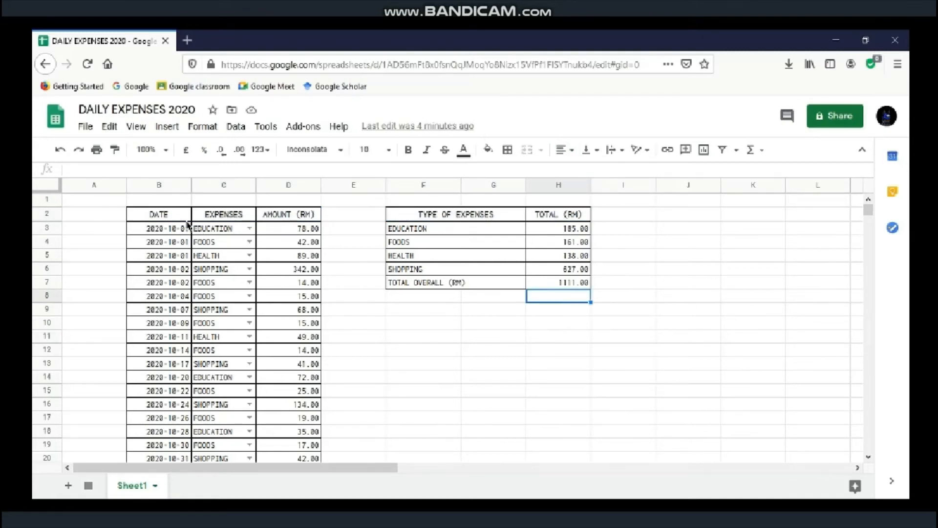
{"action": "left_click_drag", "start_coordinate": [177, 219], "coordinate": [272, 221]}
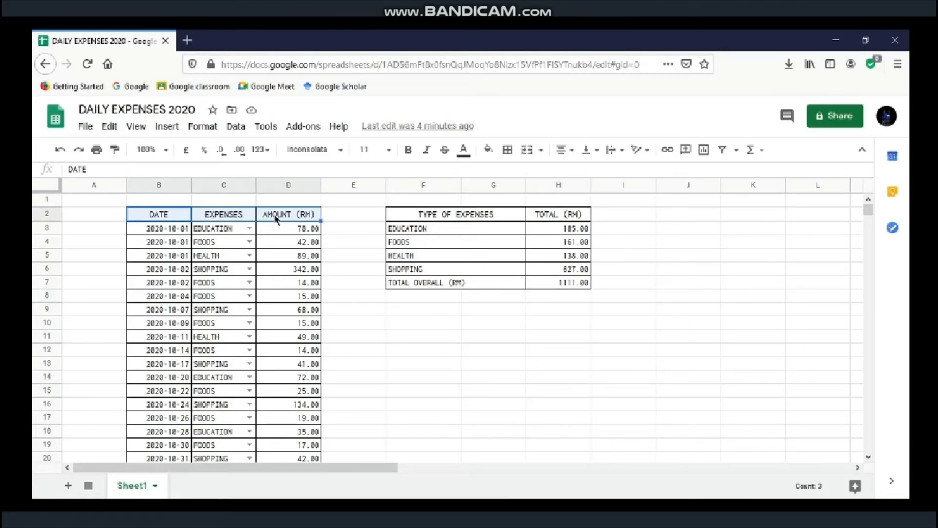
Step: Fill the expense table header light orange and its data rows light yellow
{"action": "left_click", "coordinate": [489, 152]}
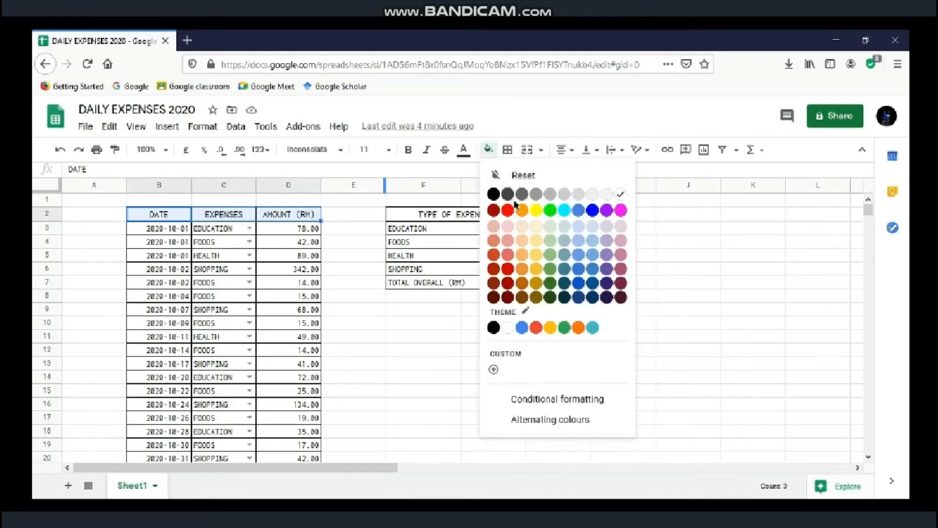
{"action": "left_click", "coordinate": [524, 234]}
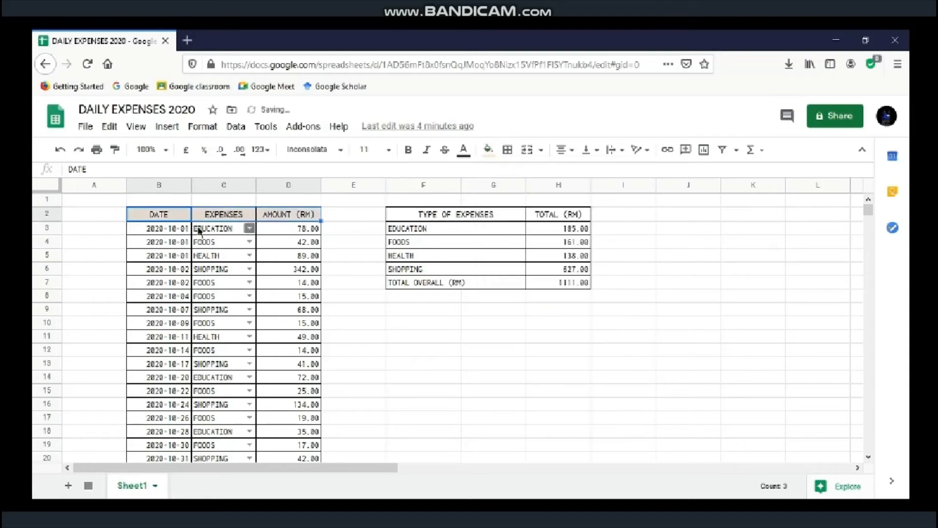
{"action": "left_click_drag", "start_coordinate": [171, 232], "coordinate": [280, 462]}
{"action": "left_click", "coordinate": [488, 149]}
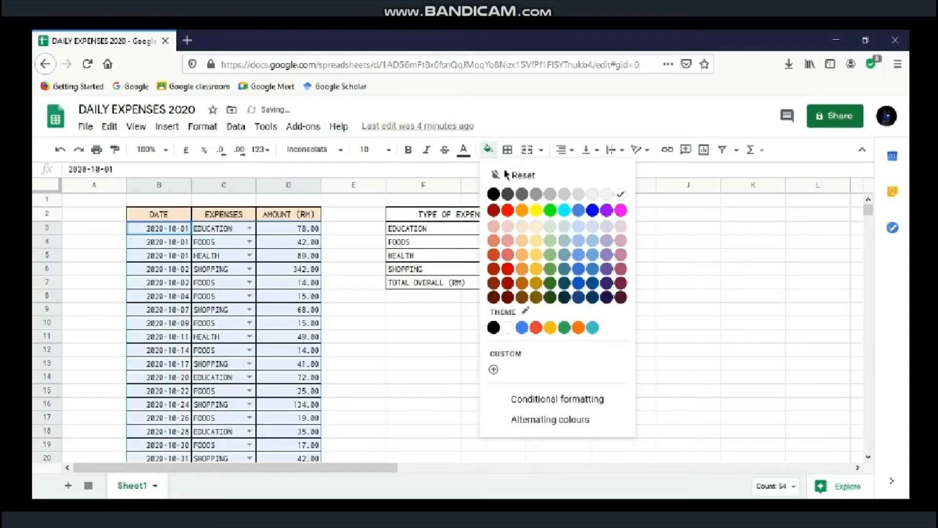
{"action": "left_click", "coordinate": [523, 229]}
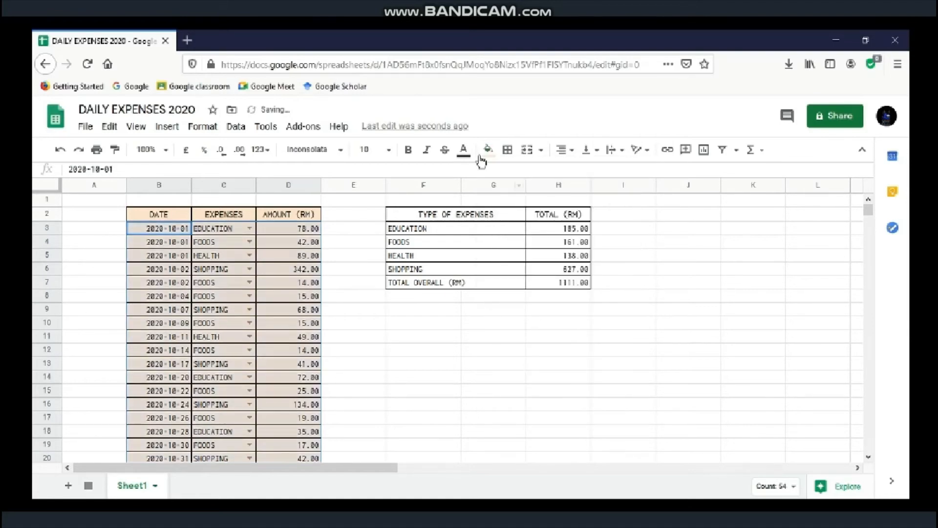
{"action": "left_click", "coordinate": [487, 149]}
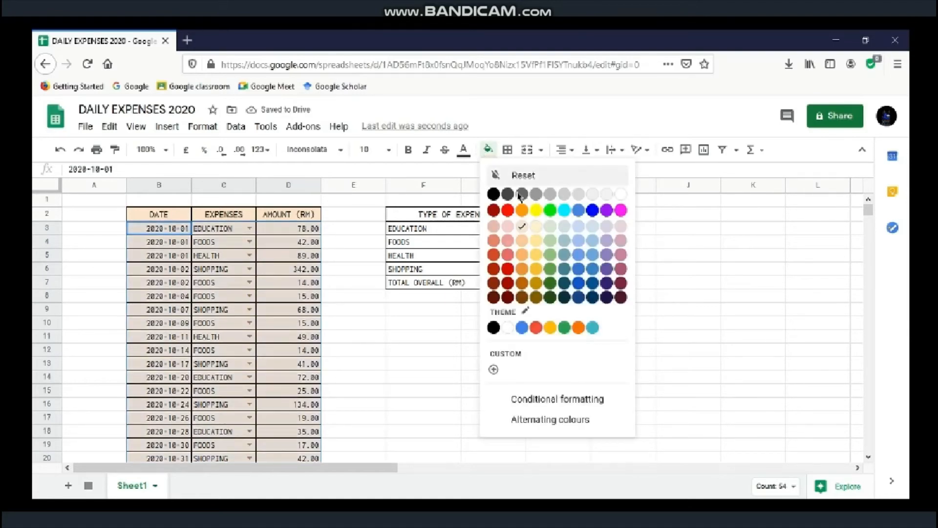
{"action": "left_click", "coordinate": [537, 226]}
Step: Try light orange and orange fills on the totals table's header and rows
{"action": "left_click_drag", "start_coordinate": [455, 215], "coordinate": [555, 216]}
{"action": "left_click", "coordinate": [488, 149]}
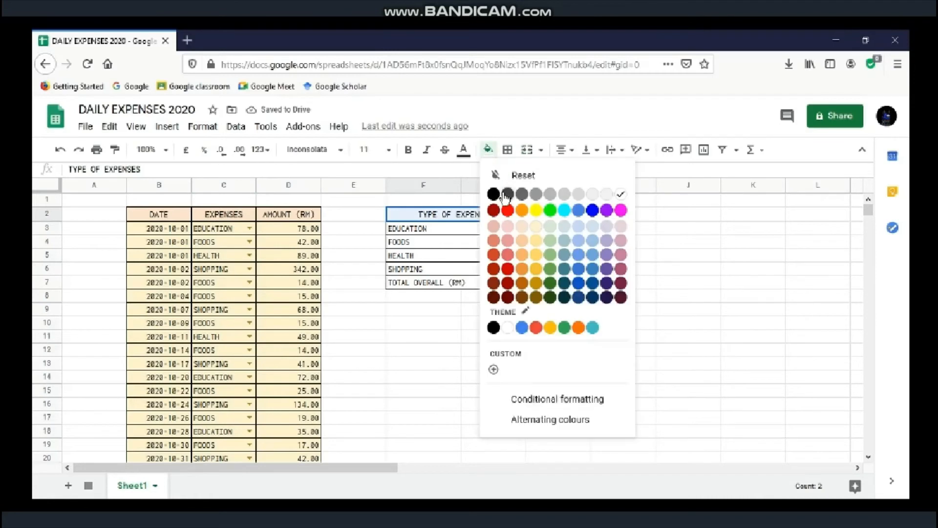
{"action": "left_click", "coordinate": [536, 242]}
{"action": "left_click_drag", "start_coordinate": [411, 228], "coordinate": [582, 282]}
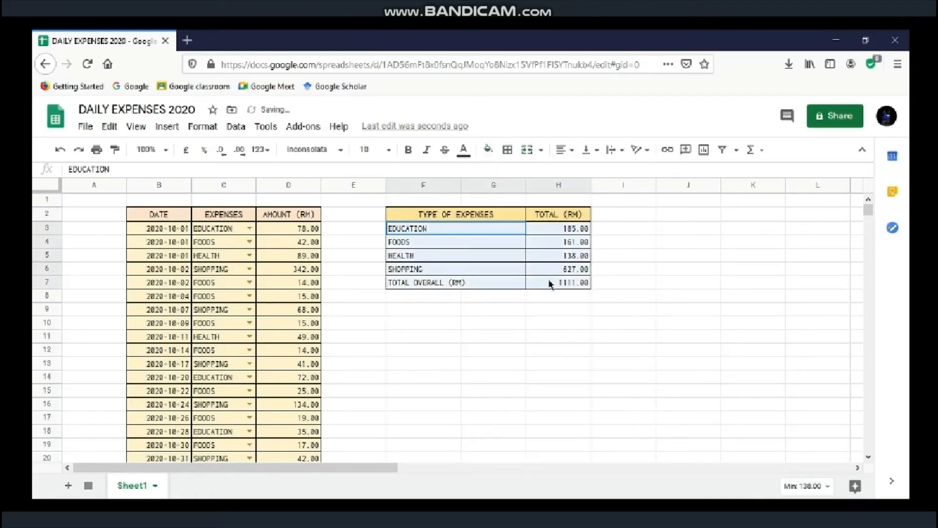
{"action": "left_click", "coordinate": [487, 149]}
{"action": "left_click", "coordinate": [538, 255]}
{"action": "left_click", "coordinate": [464, 325]}
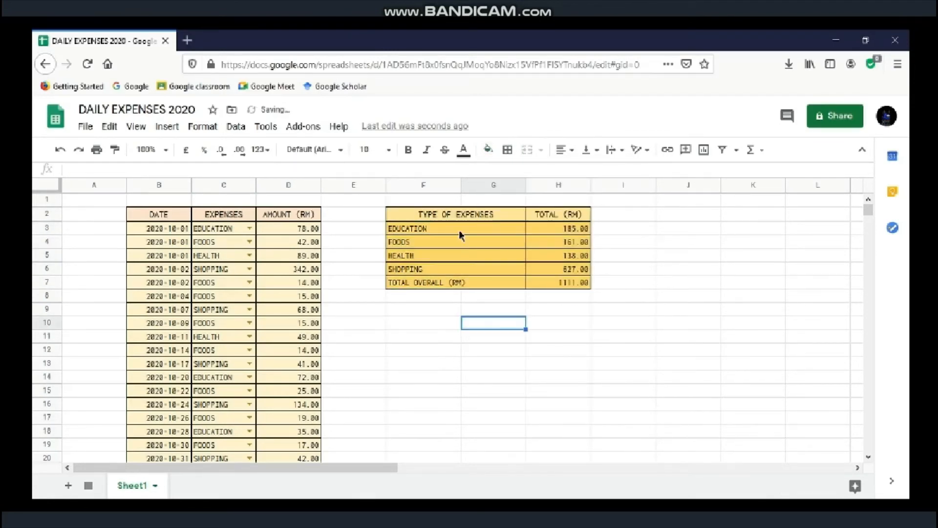
{"action": "left_click_drag", "start_coordinate": [460, 235], "coordinate": [581, 283]}
{"action": "left_click", "coordinate": [488, 149]}
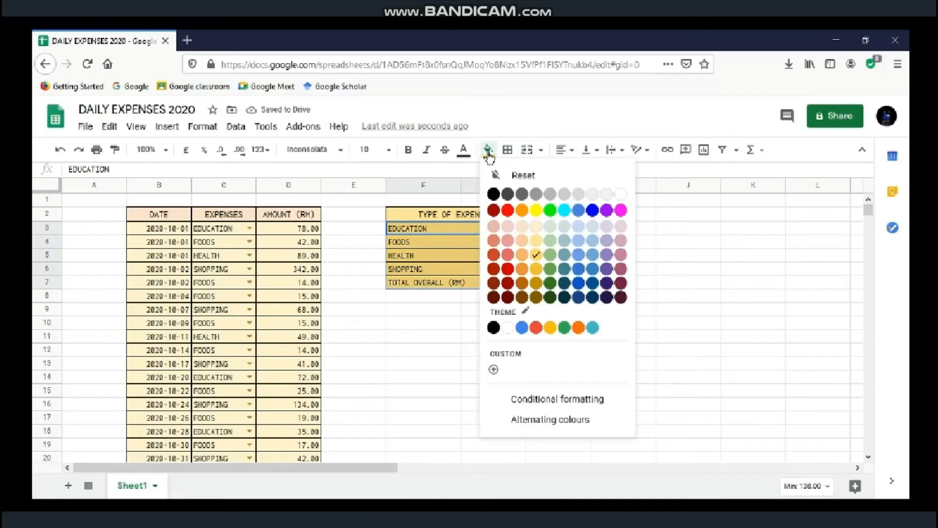
{"action": "left_click", "coordinate": [536, 255]}
Step: Settle the summary table header F2:H2 on a peach fill
{"action": "left_click_drag", "start_coordinate": [431, 214], "coordinate": [582, 214]}
{"action": "left_click", "coordinate": [487, 149]}
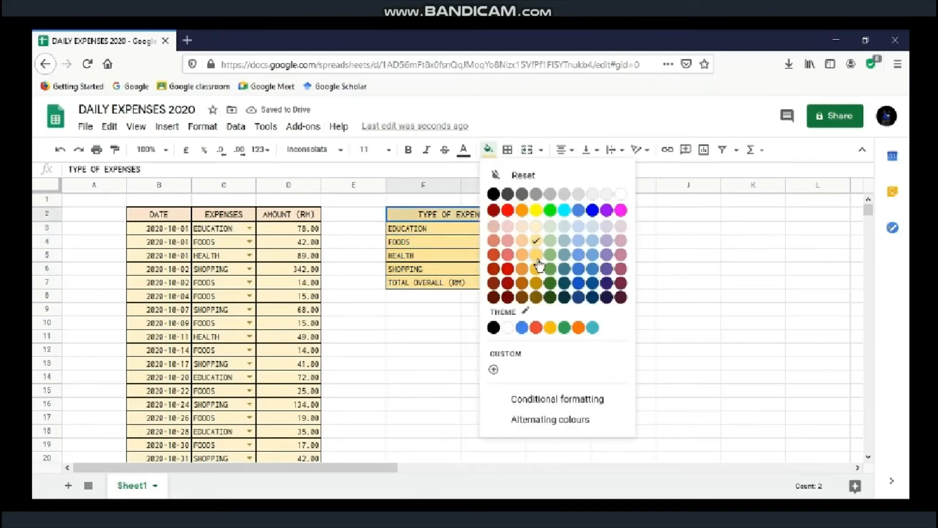
{"action": "left_click", "coordinate": [538, 267]}
{"action": "left_click", "coordinate": [500, 311]}
{"action": "left_click_drag", "start_coordinate": [486, 215], "coordinate": [534, 215]}
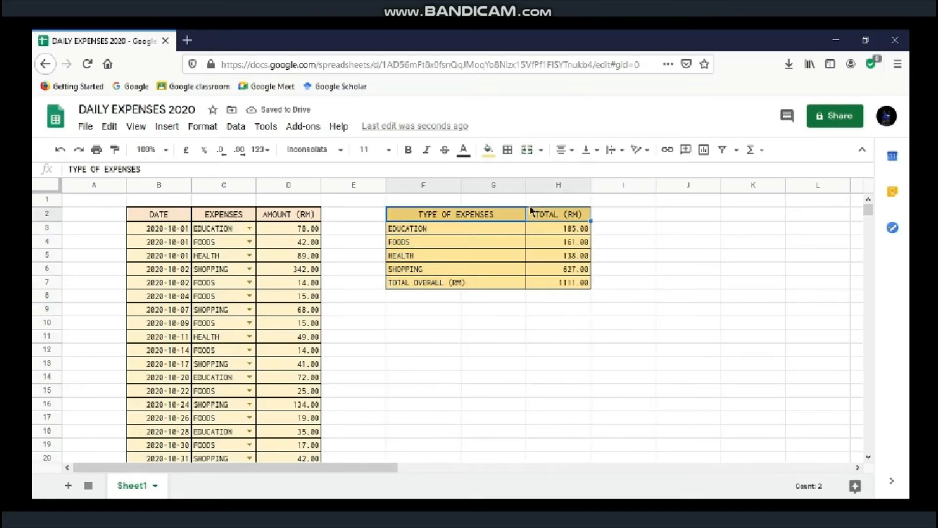
{"action": "left_click", "coordinate": [488, 149]}
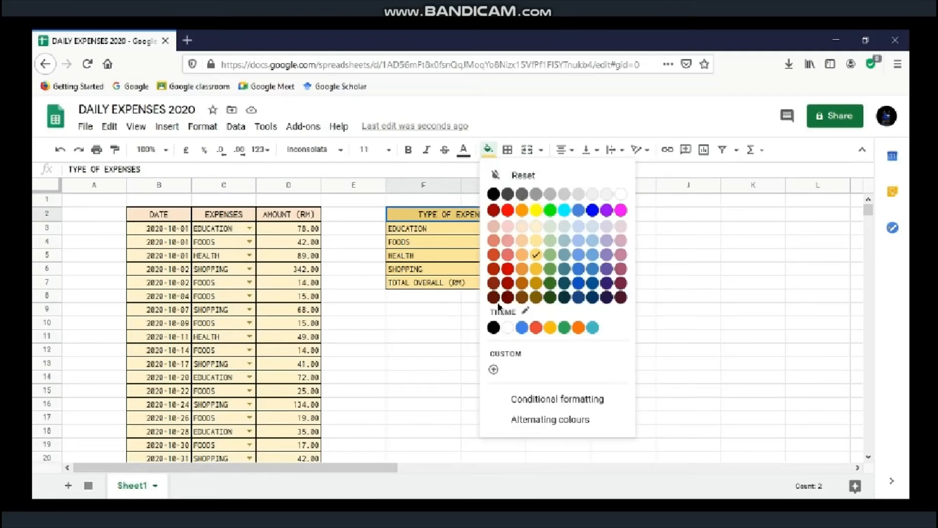
{"action": "left_click", "coordinate": [494, 228]}
{"action": "left_click", "coordinate": [487, 149]}
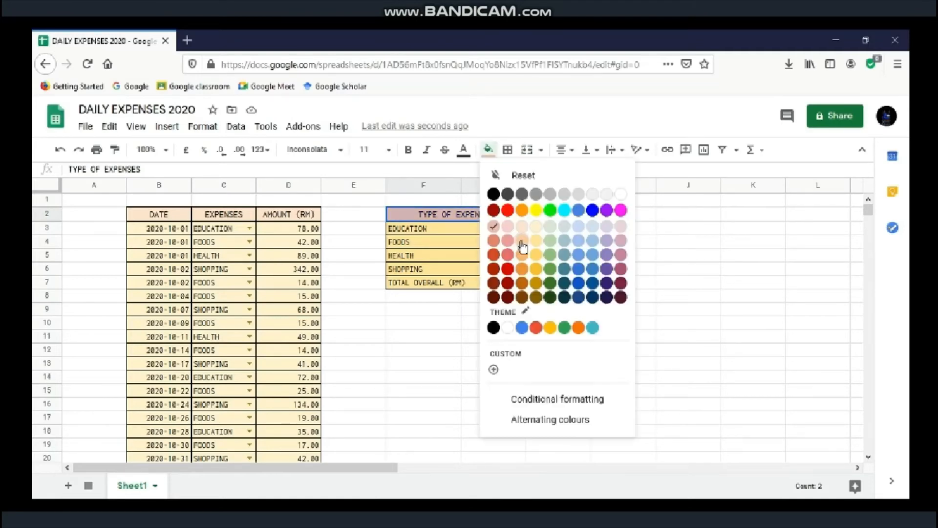
{"action": "left_click", "coordinate": [523, 247]}
Step: Fill the summary table rows F3:H7 light yellow
{"action": "left_click_drag", "start_coordinate": [405, 228], "coordinate": [562, 283]}
{"action": "left_click", "coordinate": [488, 149]}
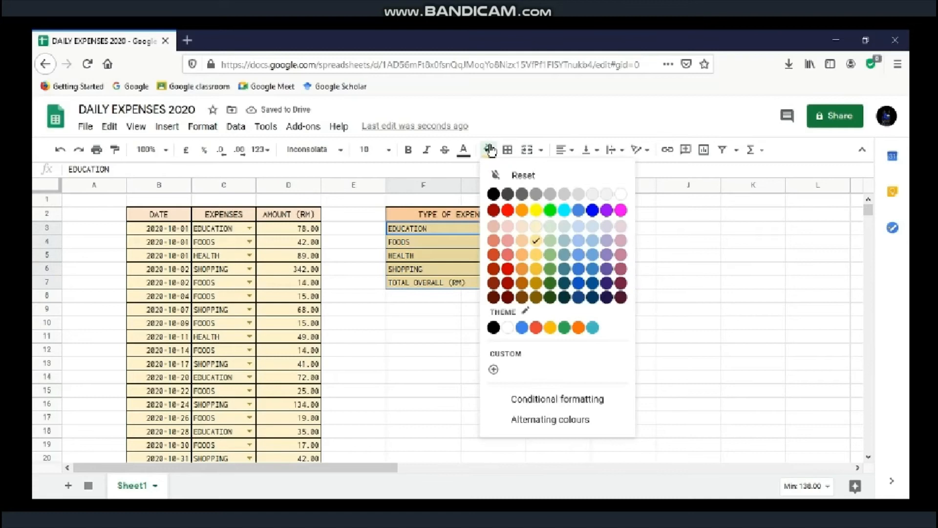
{"action": "left_click", "coordinate": [536, 240]}
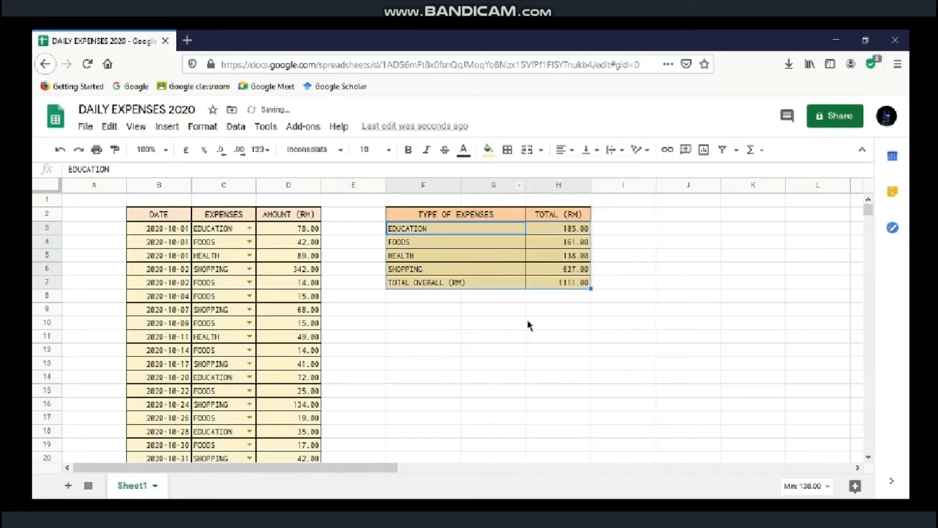
{"action": "left_click", "coordinate": [525, 326]}
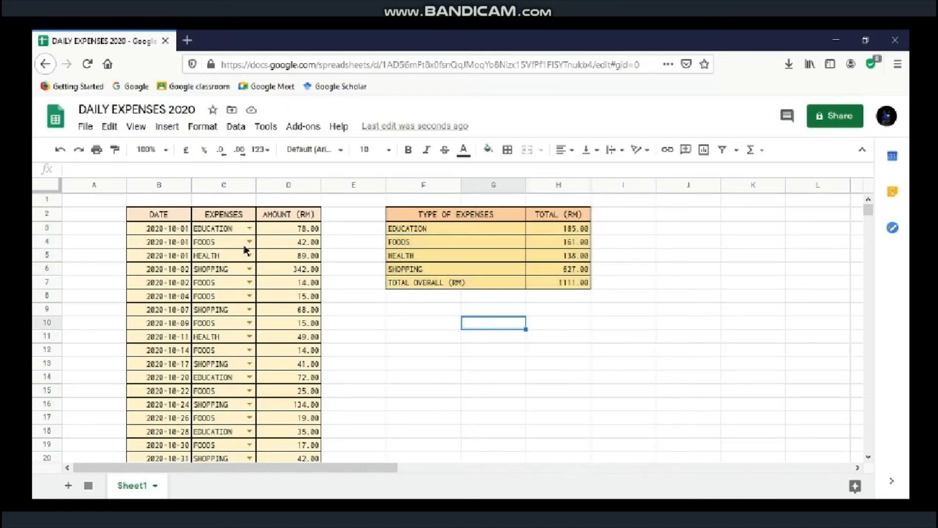
{"action": "left_click_drag", "start_coordinate": [167, 220], "coordinate": [279, 218]}
{"action": "left_click_drag", "start_coordinate": [415, 215], "coordinate": [583, 220]}
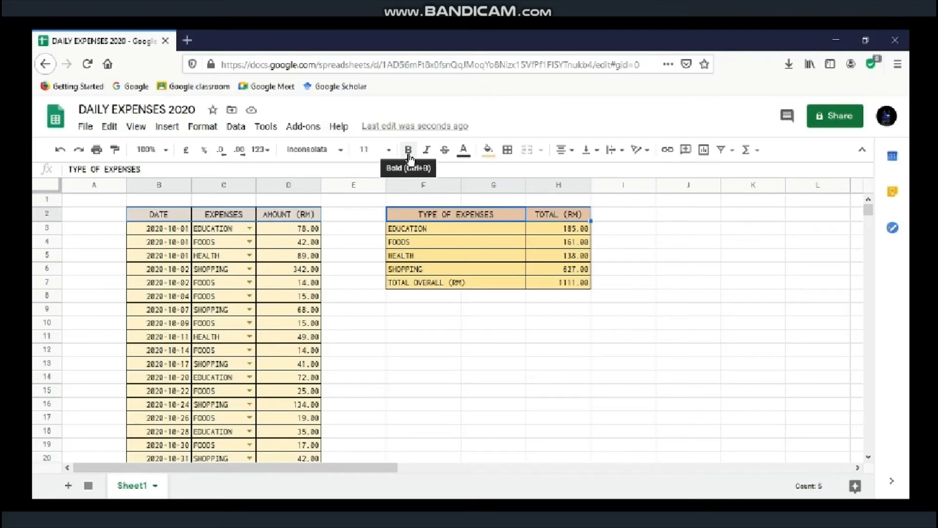
Step: Bold both header rows, then select the four expense types and totals F3:H6
{"action": "left_click", "coordinate": [410, 155]}
{"action": "left_click", "coordinate": [508, 312]}
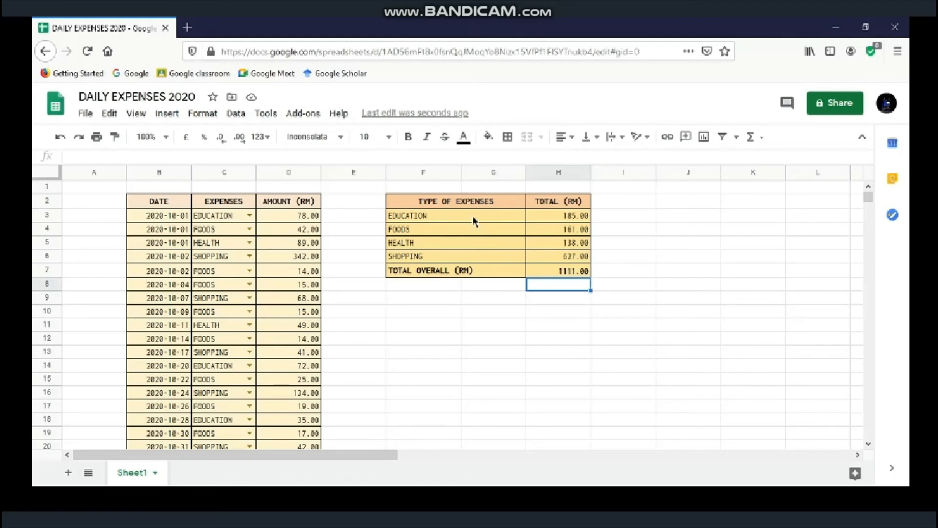
{"action": "left_click_drag", "start_coordinate": [474, 221], "coordinate": [546, 251]}
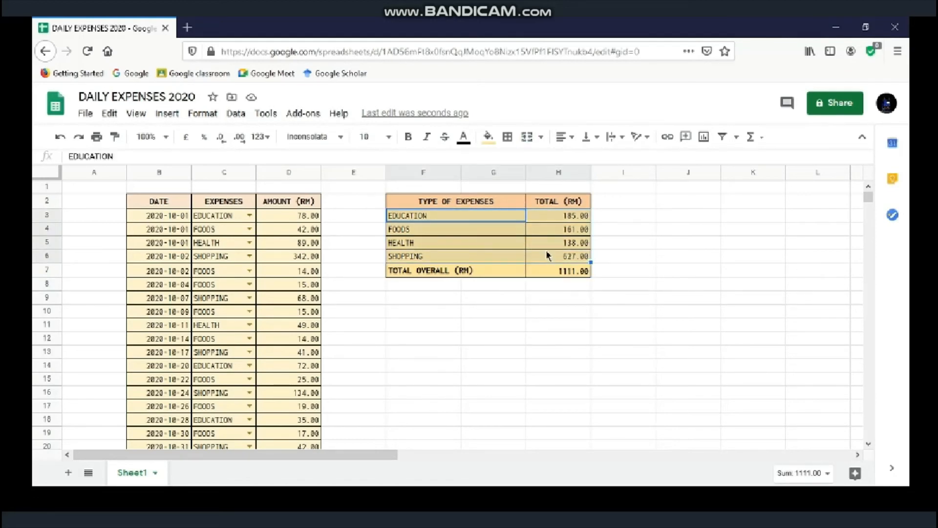
{"action": "left_click", "coordinate": [167, 114]}
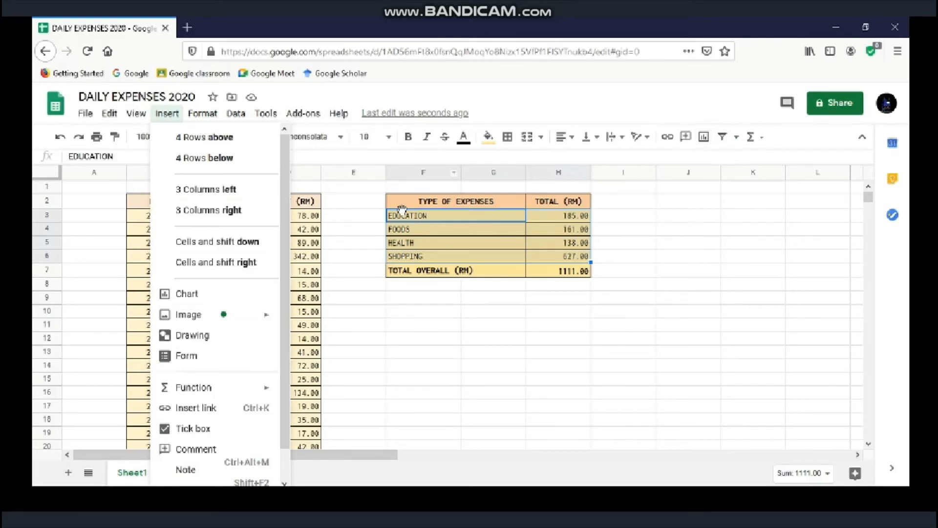
Step: Insert a chart from F3:H6 and change its type to 3D pie chart
{"action": "left_click", "coordinate": [187, 299]}
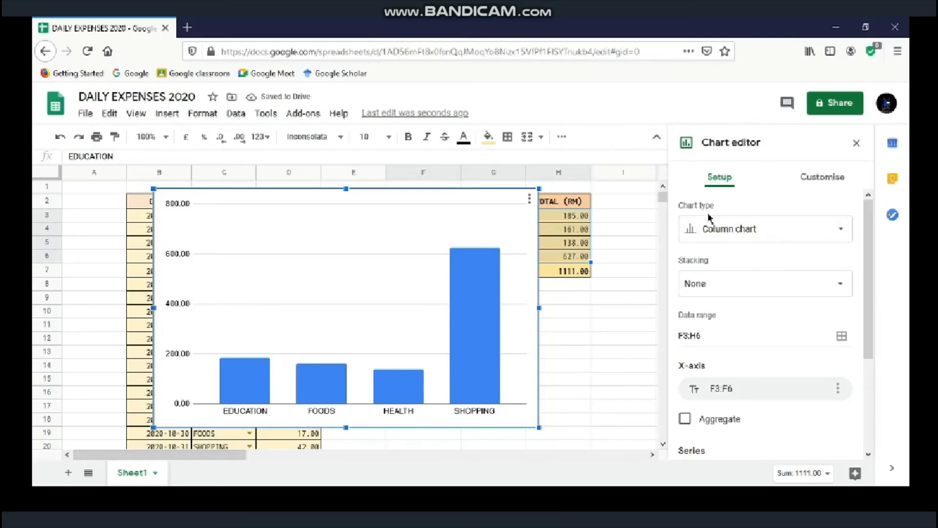
{"action": "left_click", "coordinate": [734, 232]}
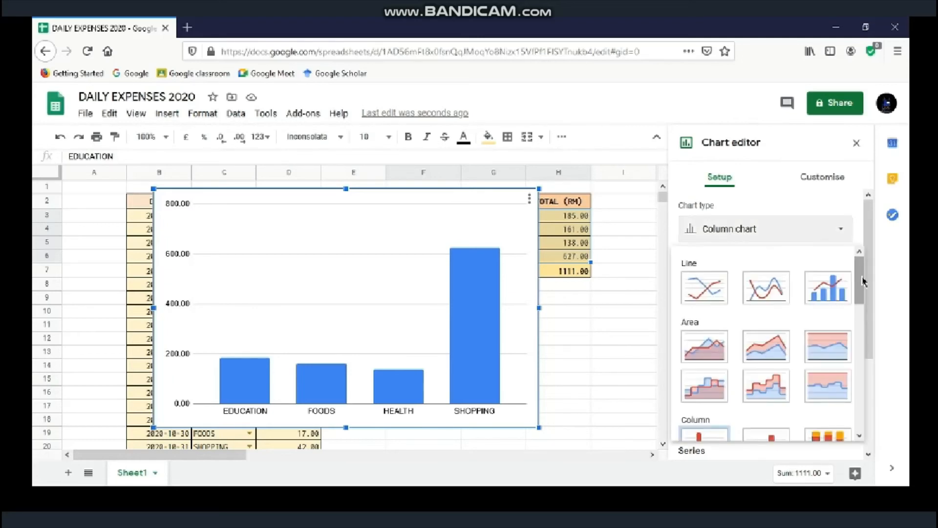
{"action": "left_click_drag", "start_coordinate": [863, 282], "coordinate": [862, 357]}
{"action": "left_click", "coordinate": [824, 306]}
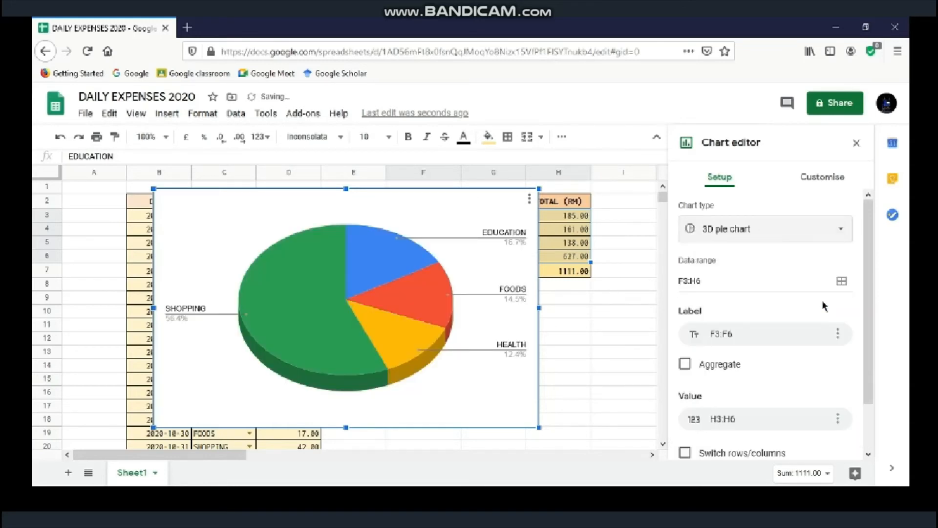
{"action": "left_click", "coordinate": [812, 180]}
Step: Set the pie chart background to light peach and review the SHOPPING, EDUCATION, FOODS and HEALTH slices
{"action": "left_click", "coordinate": [739, 212]}
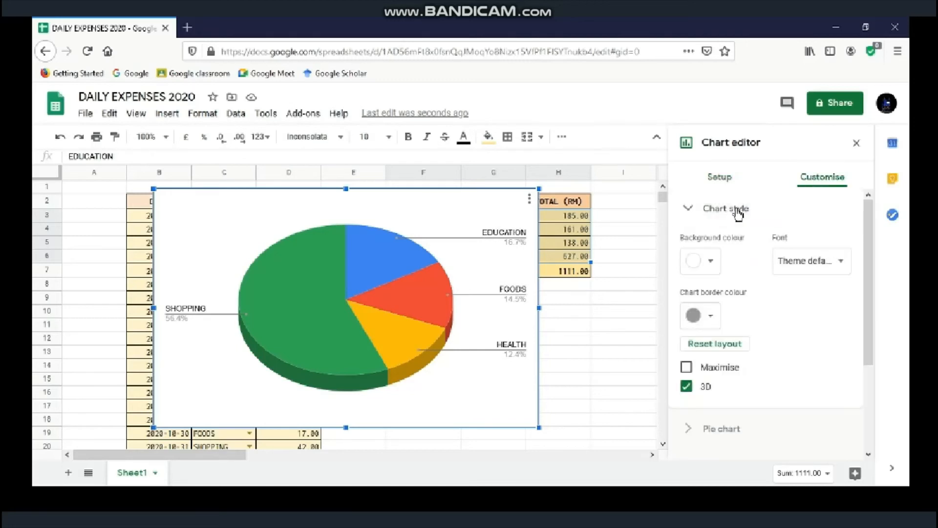
{"action": "left_click", "coordinate": [703, 268]}
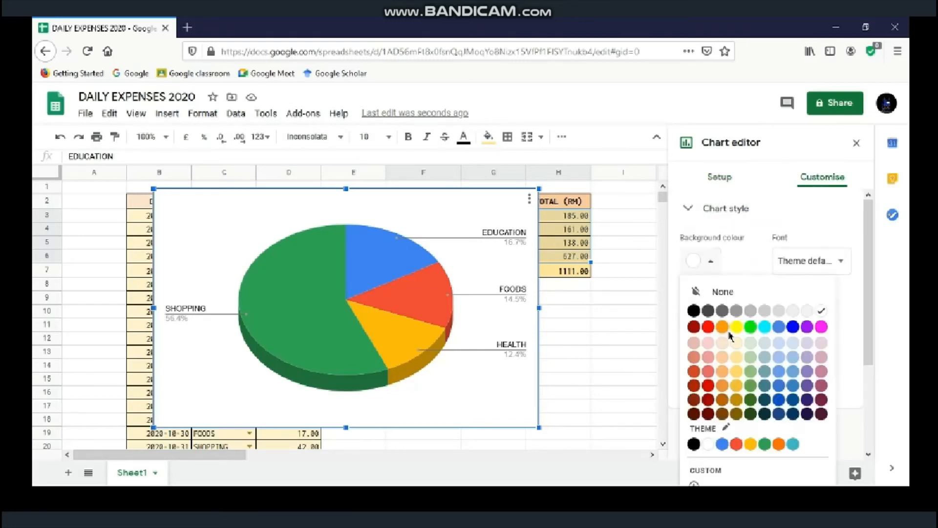
{"action": "left_click", "coordinate": [729, 348]}
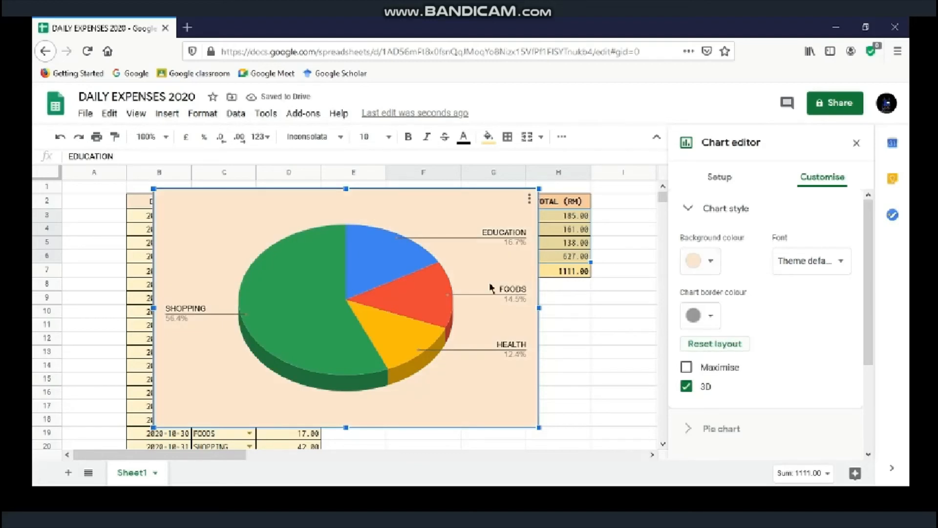
{"action": "left_click", "coordinate": [310, 274]}
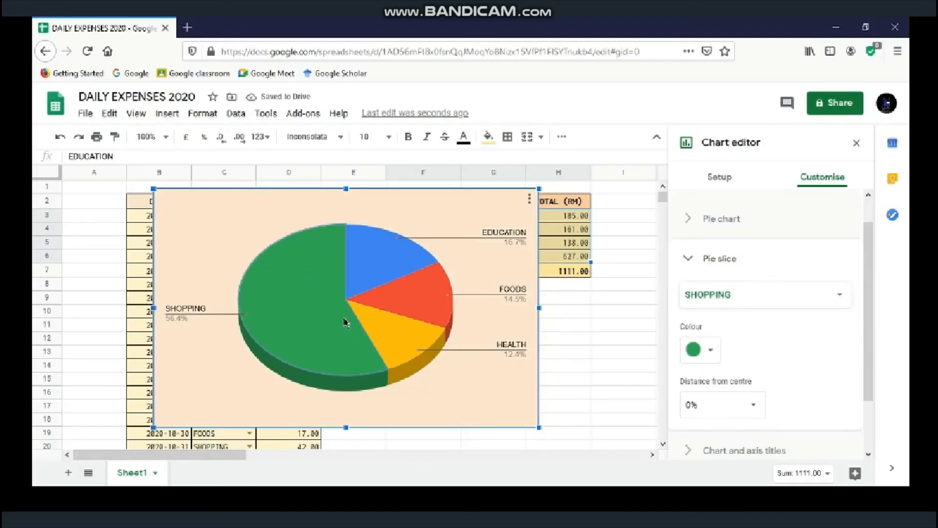
{"action": "left_click", "coordinate": [364, 283]}
{"action": "left_click", "coordinate": [418, 302]}
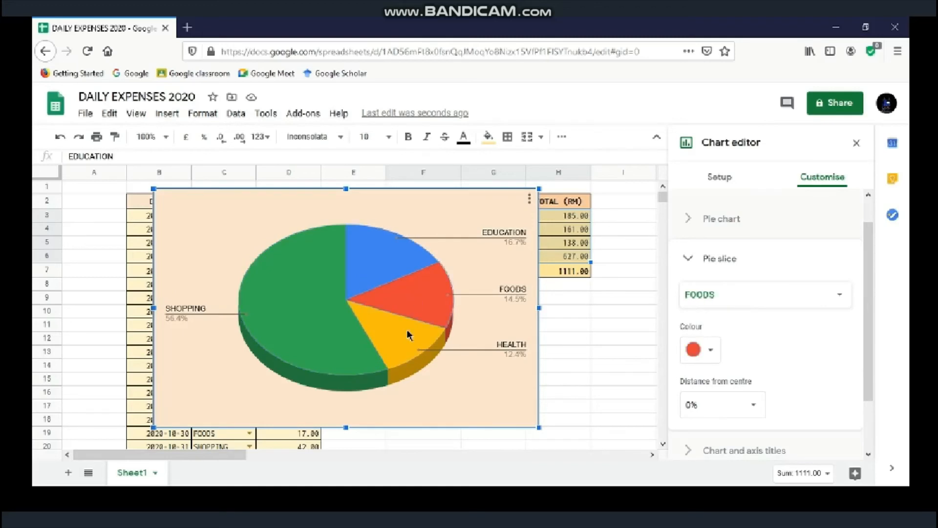
{"action": "left_click", "coordinate": [410, 336]}
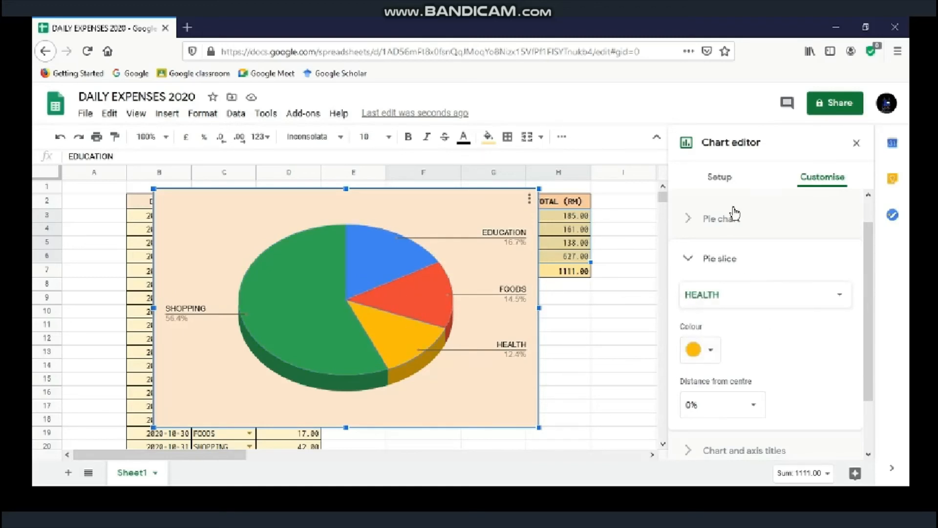
{"action": "left_click", "coordinate": [760, 260]}
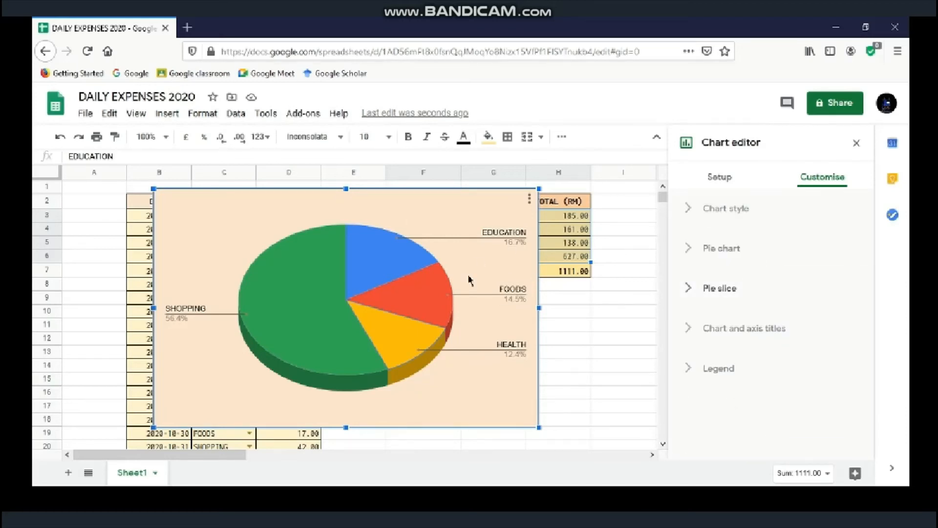
Step: Enter TYPE OF EXPENSES as the chart title
{"action": "left_click", "coordinate": [725, 339]}
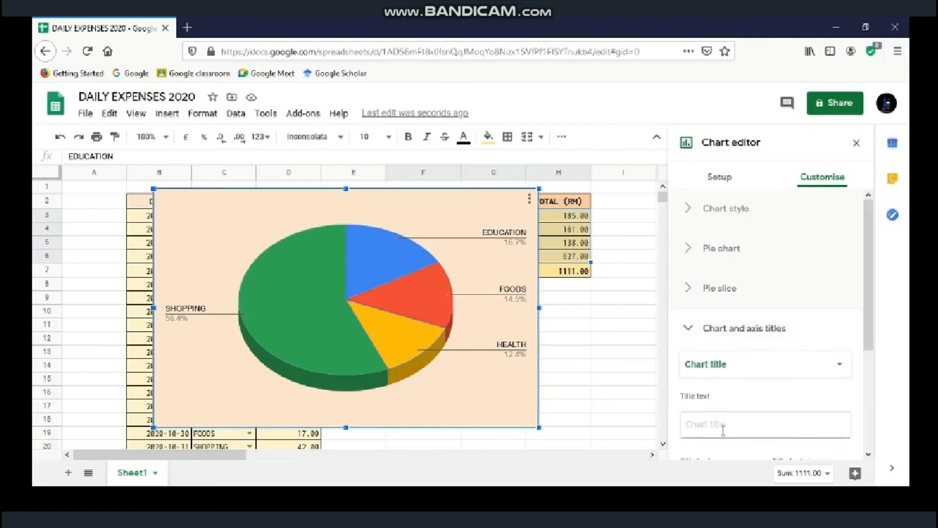
{"action": "left_click", "coordinate": [724, 430]}
{"action": "type", "text": "TY"}
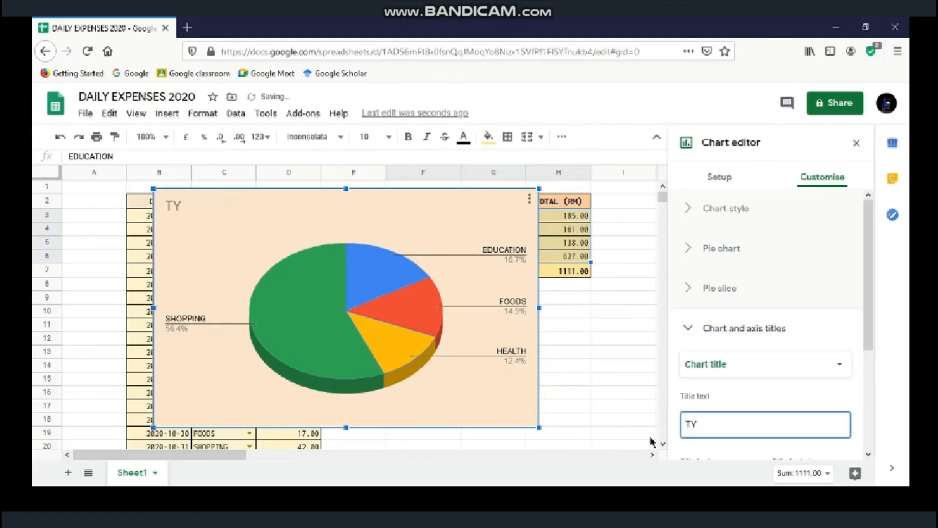
{"action": "type", "text": "PE OF EXPENSES"}
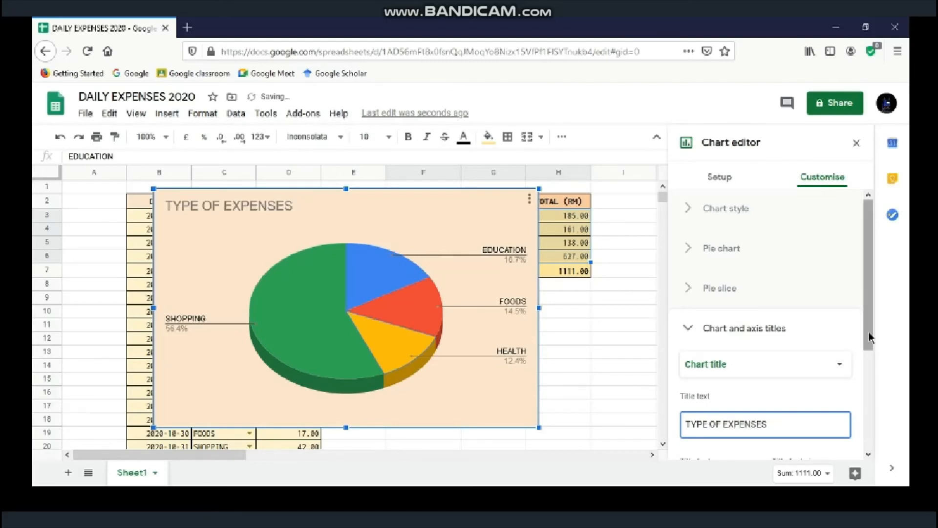
{"action": "left_click_drag", "start_coordinate": [871, 339], "coordinate": [865, 423]}
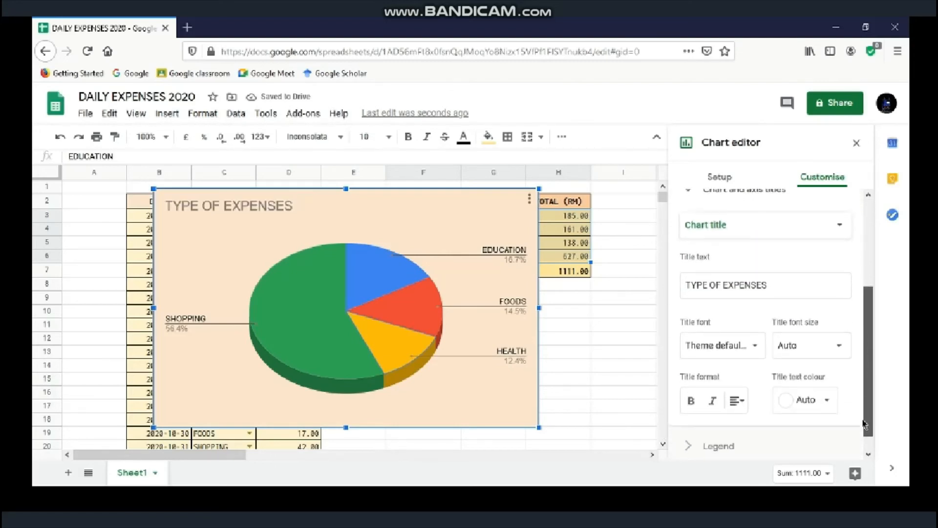
Step: Format the title as 16-point black Roboto, centred
{"action": "left_click", "coordinate": [744, 356]}
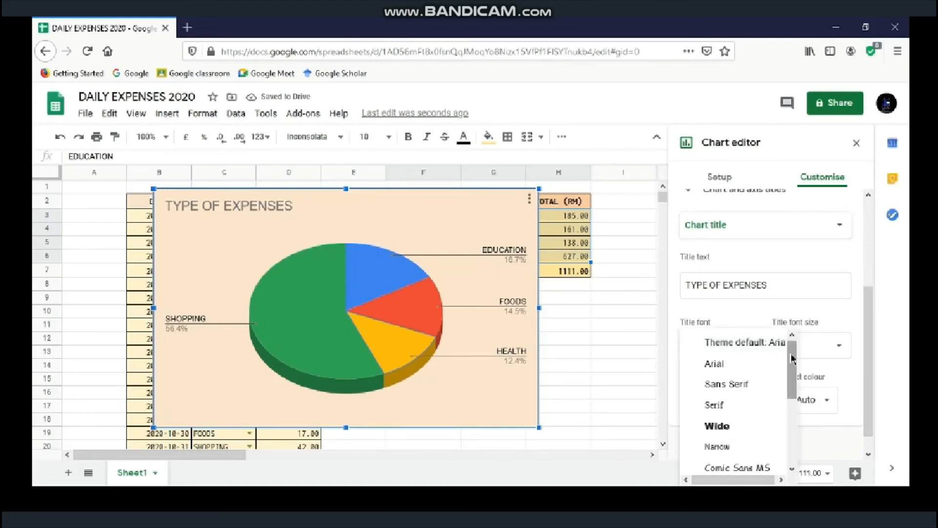
{"action": "left_click_drag", "start_coordinate": [792, 377], "coordinate": [793, 432]}
{"action": "left_click", "coordinate": [746, 466]}
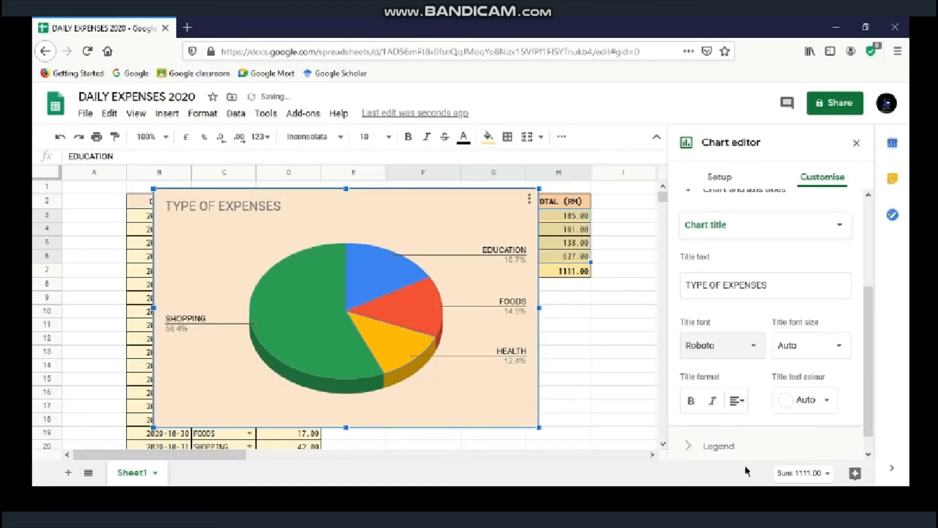
{"action": "left_click", "coordinate": [824, 353]}
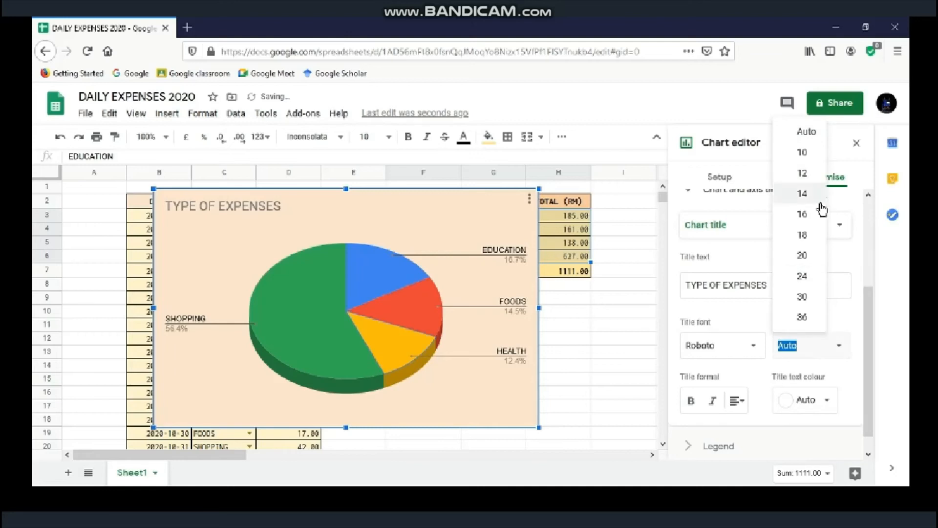
{"action": "left_click", "coordinate": [806, 215]}
{"action": "left_click", "coordinate": [821, 400]}
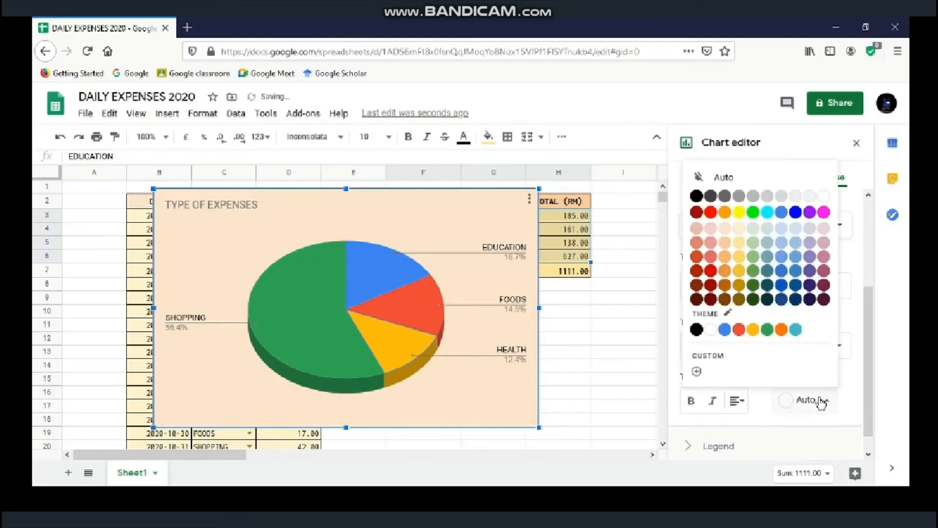
{"action": "left_click", "coordinate": [696, 196]}
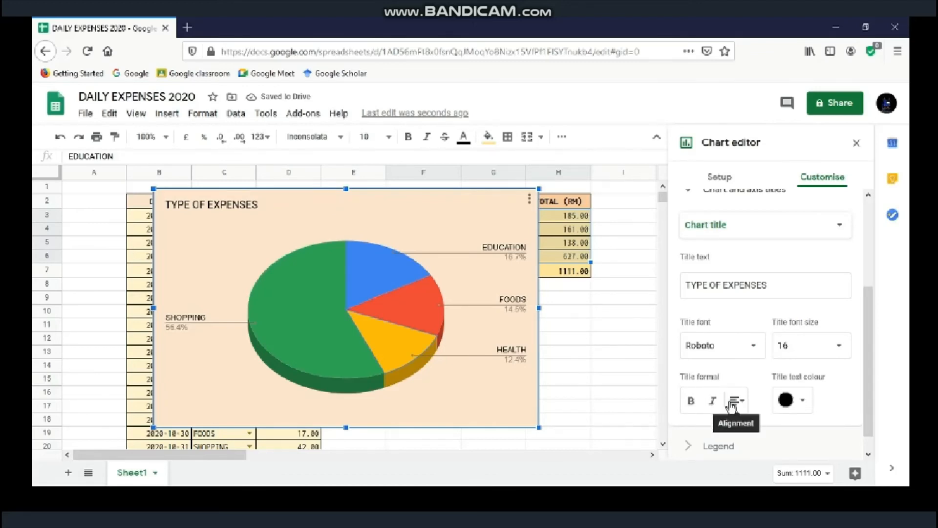
{"action": "left_click", "coordinate": [737, 401]}
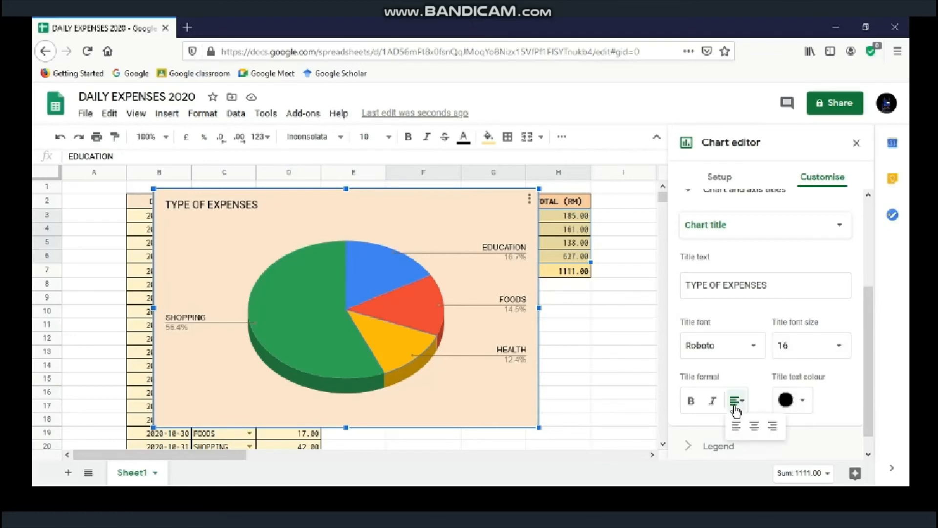
{"action": "left_click", "coordinate": [755, 428]}
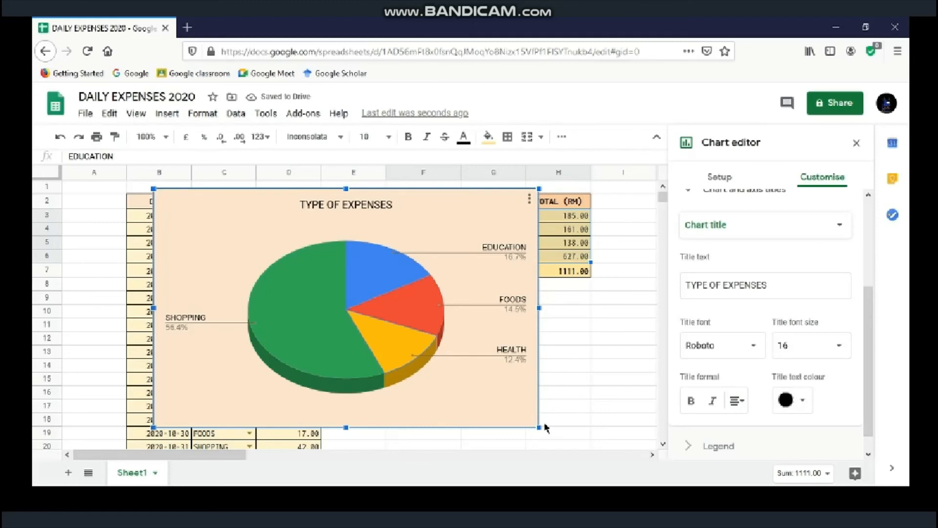
Step: Move the TYPE OF EXPENSES pie chart below the F–H totals table and close the chart editor
{"action": "left_click_drag", "start_coordinate": [539, 428], "coordinate": [378, 326]}
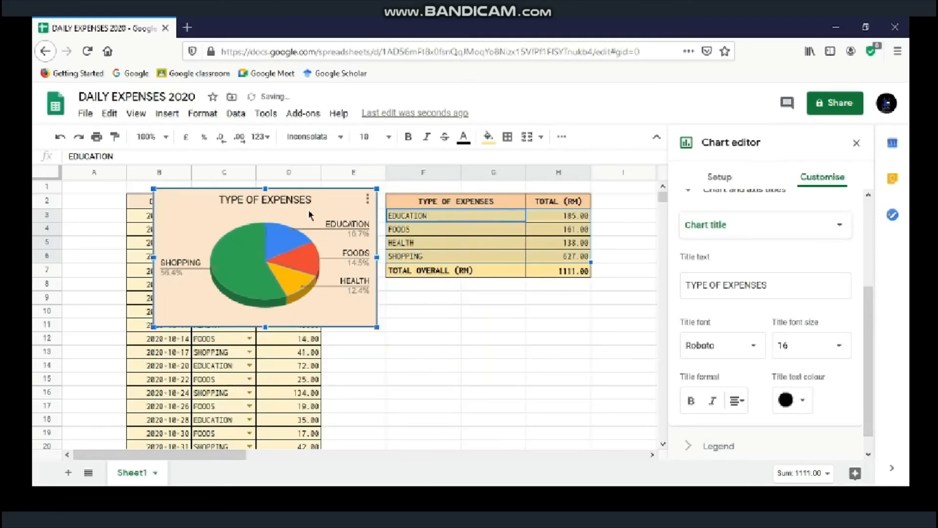
{"action": "left_click_drag", "start_coordinate": [309, 210], "coordinate": [533, 312]}
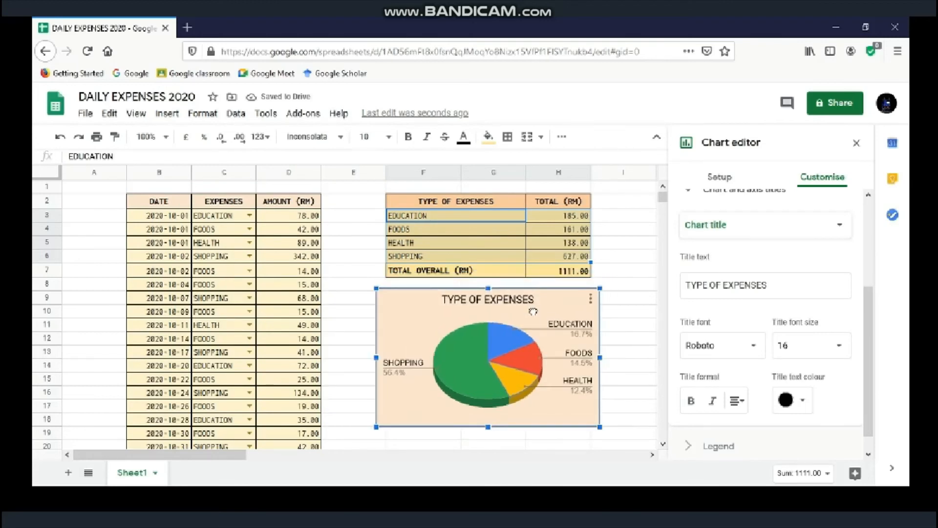
{"action": "left_click", "coordinate": [856, 146]}
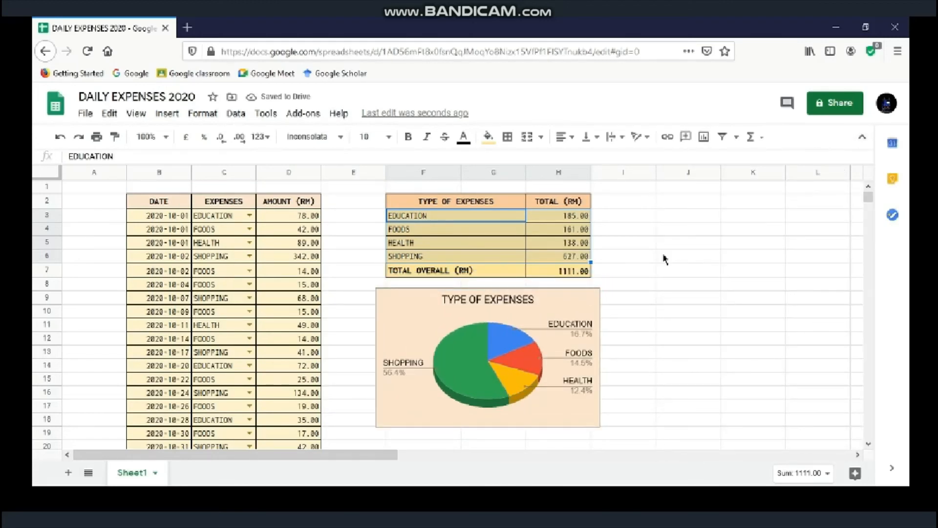
{"action": "left_click", "coordinate": [610, 222]}
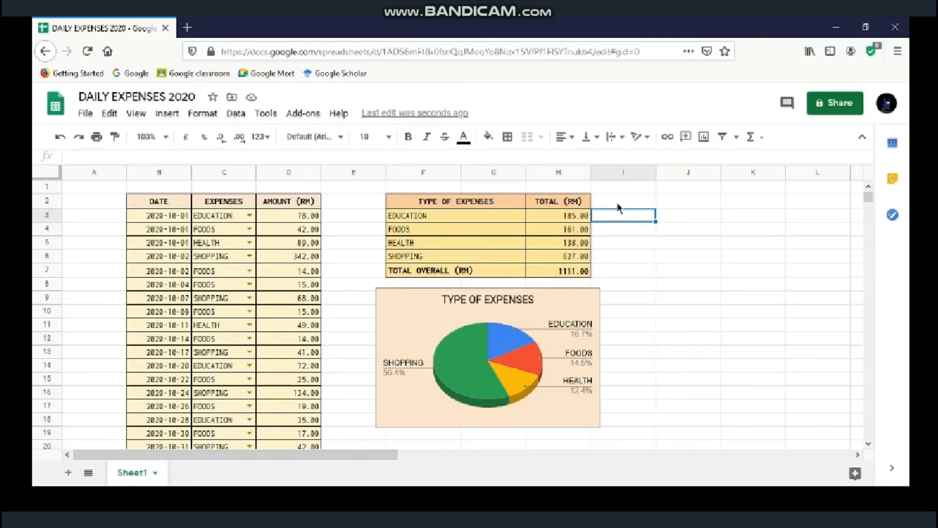
Step: Enter the header TARGET in I2 and the value 500 in I3
{"action": "left_click", "coordinate": [618, 206]}
{"action": "type", "text": "TARGET"}
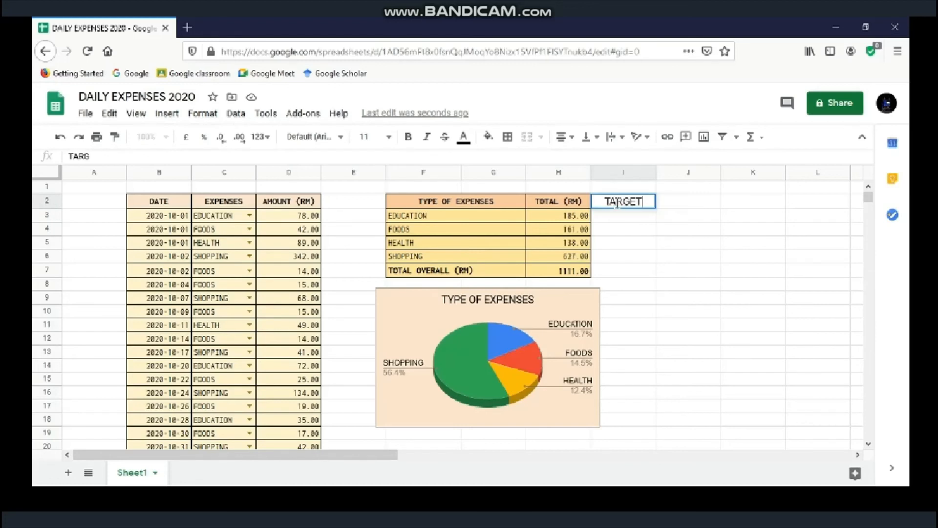
{"action": "key", "text": "Return"}
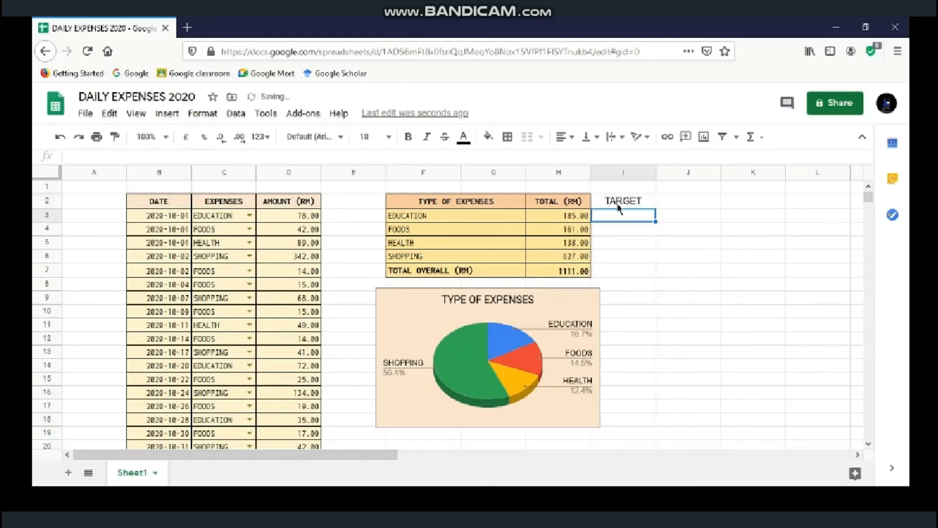
{"action": "type", "text": "500"}
{"action": "key", "text": "Return"}
Step: Fill 500 down through I6 and select the TARGET column I2:I6
{"action": "left_click", "coordinate": [654, 219]}
{"action": "left_click_drag", "start_coordinate": [656, 221], "coordinate": [650, 259]}
{"action": "left_click", "coordinate": [638, 203]}
{"action": "left_click_drag", "start_coordinate": [638, 203], "coordinate": [643, 257]}
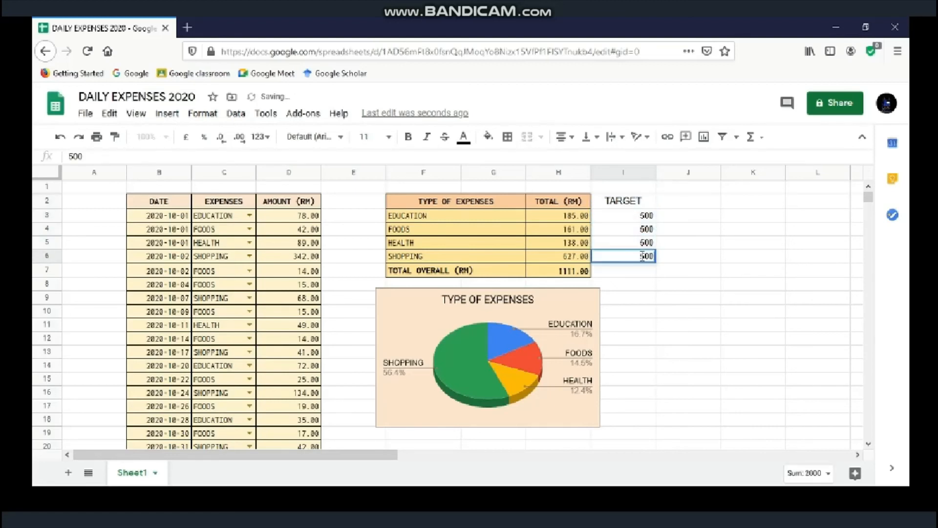
{"action": "left_click", "coordinate": [506, 141]}
{"action": "left_click", "coordinate": [511, 157]}
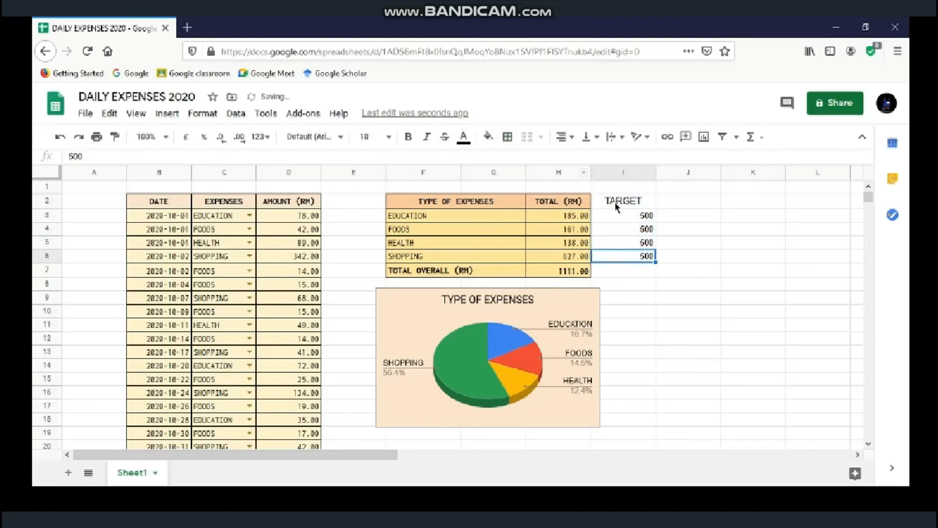
{"action": "left_click_drag", "start_coordinate": [617, 207], "coordinate": [645, 256]}
Step: Give I2:I6 borders and Inconsolata font, and make the TARGET header bold with a peach fill
{"action": "left_click", "coordinate": [507, 137]}
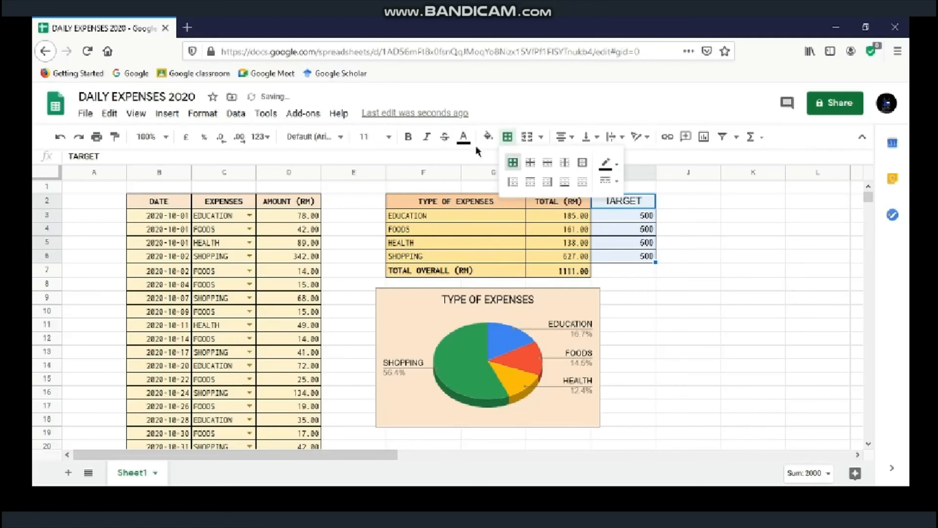
{"action": "left_click", "coordinate": [313, 136]}
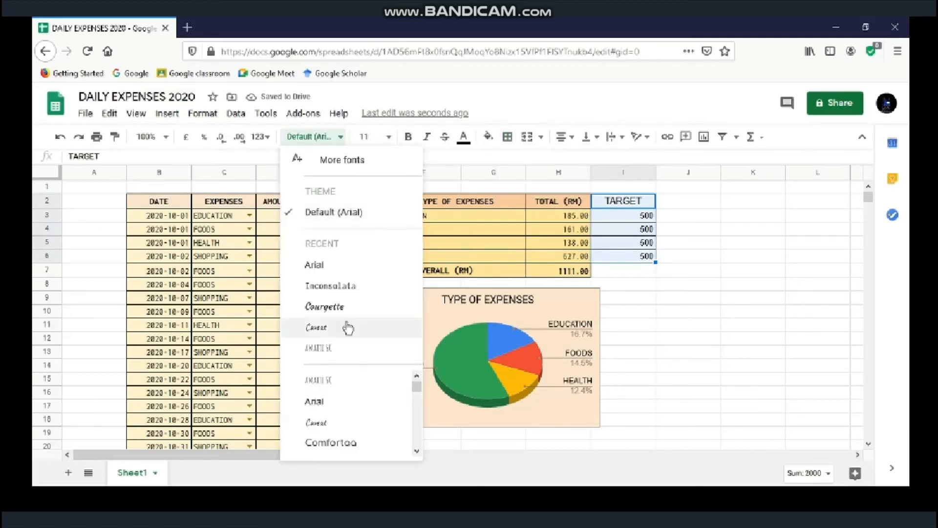
{"action": "left_click", "coordinate": [350, 293]}
{"action": "left_click", "coordinate": [603, 205]}
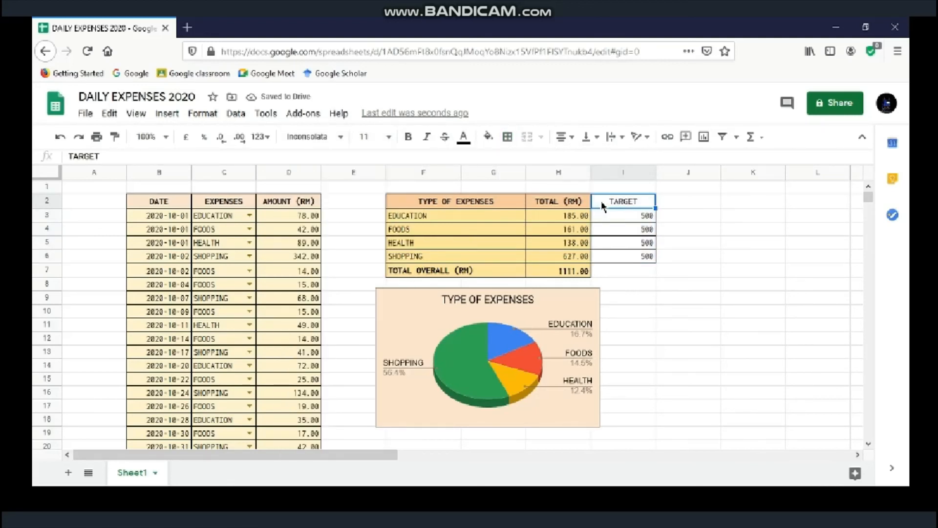
{"action": "left_click", "coordinate": [409, 138]}
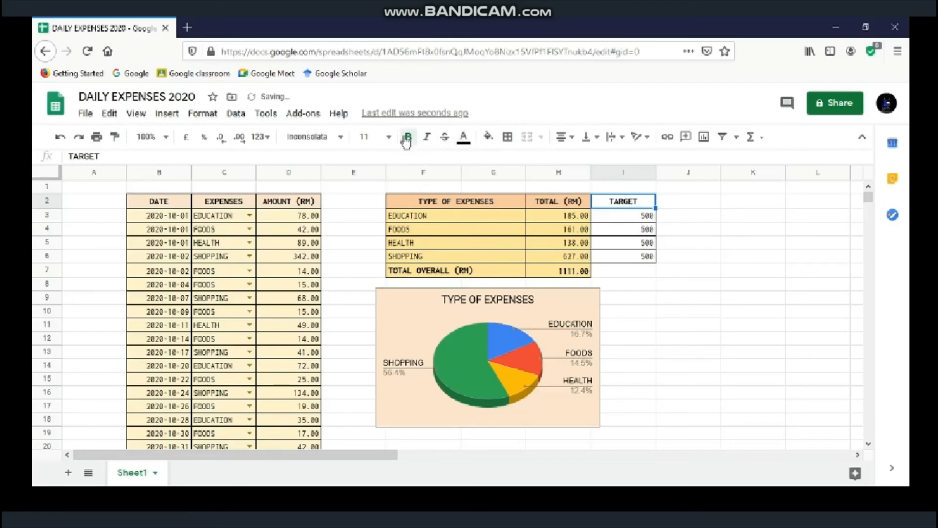
{"action": "left_click", "coordinate": [488, 137]}
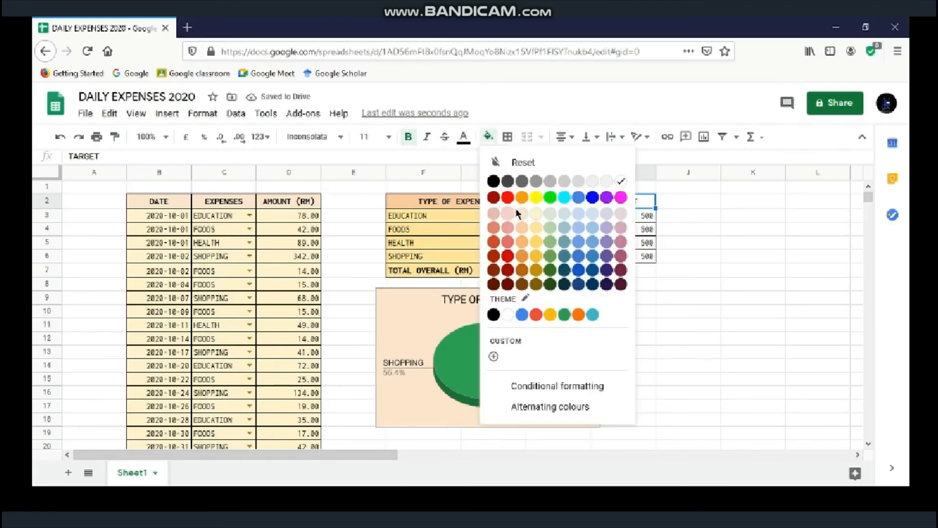
{"action": "left_click", "coordinate": [537, 228]}
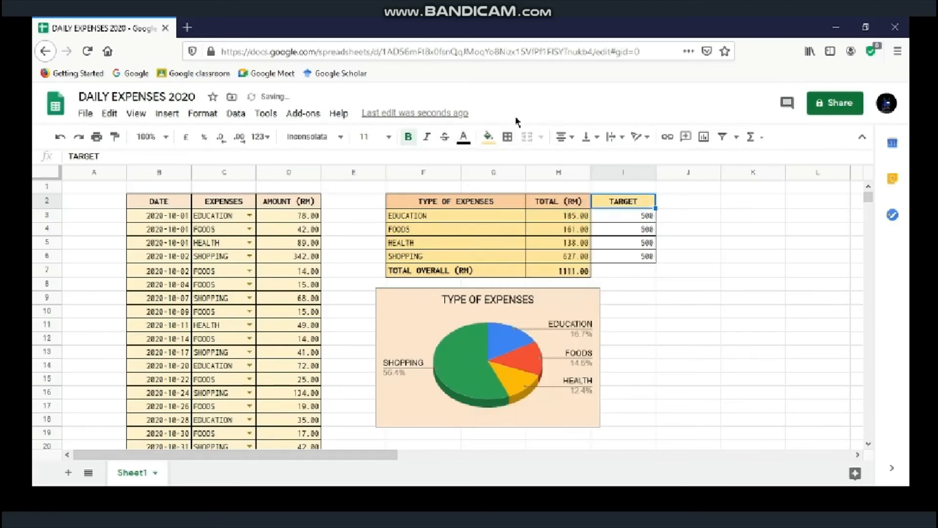
{"action": "left_click", "coordinate": [488, 137]}
{"action": "left_click", "coordinate": [527, 230]}
Step: Show the I3:I6 targets as 500.00 with a yellow fill, then select the summary data
{"action": "left_click_drag", "start_coordinate": [618, 218], "coordinate": [618, 260]}
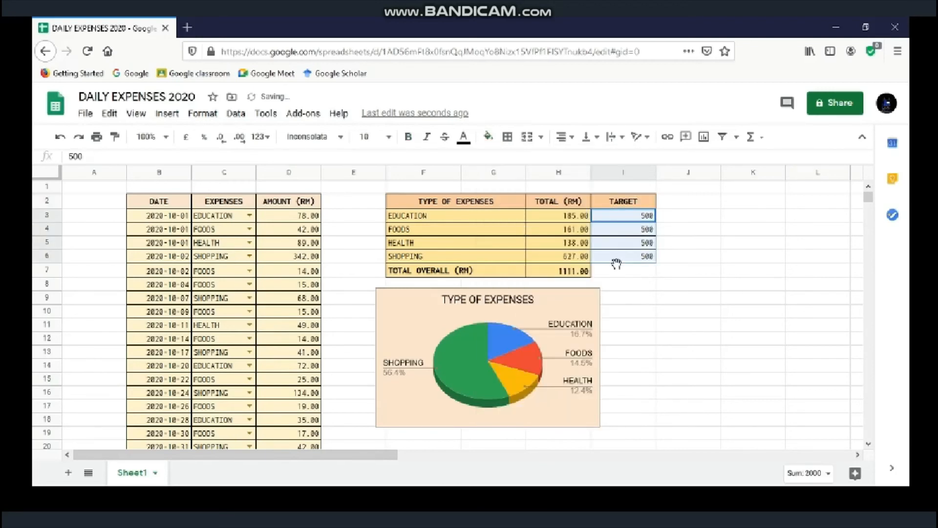
{"action": "left_click", "coordinate": [239, 137]}
{"action": "left_click", "coordinate": [239, 137]}
{"action": "left_click", "coordinate": [488, 137]}
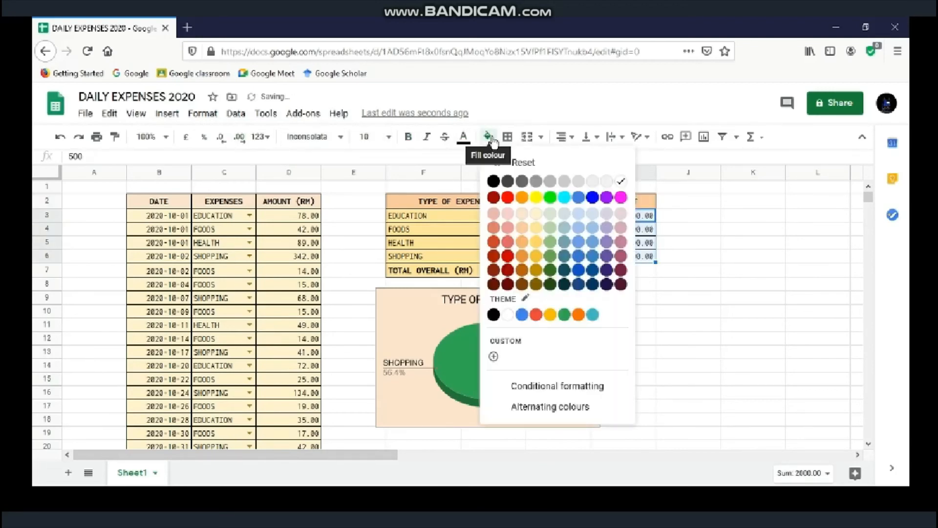
{"action": "left_click", "coordinate": [635, 289]}
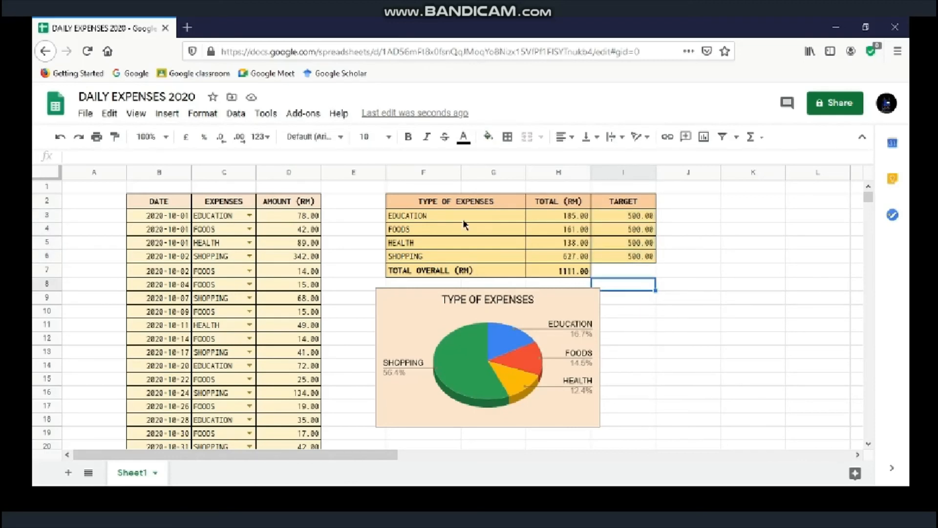
{"action": "left_click_drag", "start_coordinate": [447, 215], "coordinate": [633, 260]}
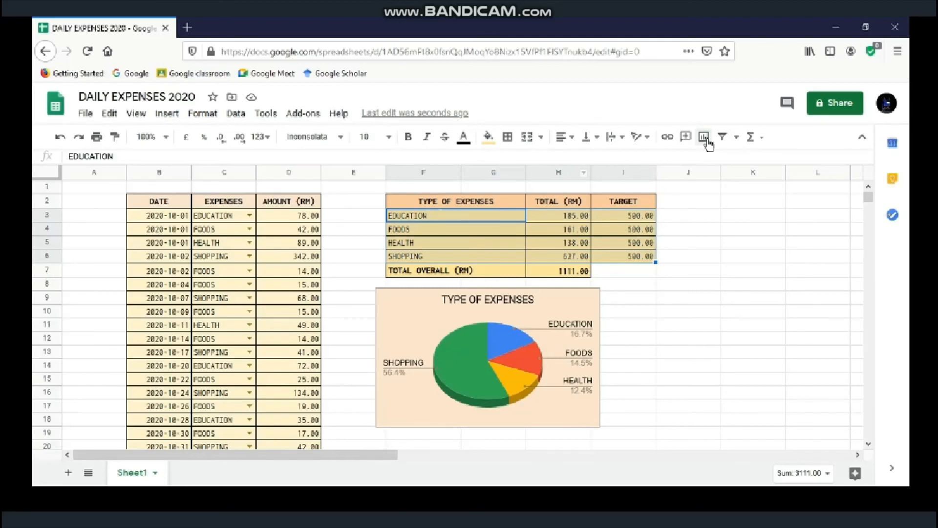
Step: Insert a combo chart from the summary data with a light pink background
{"action": "left_click", "coordinate": [704, 138]}
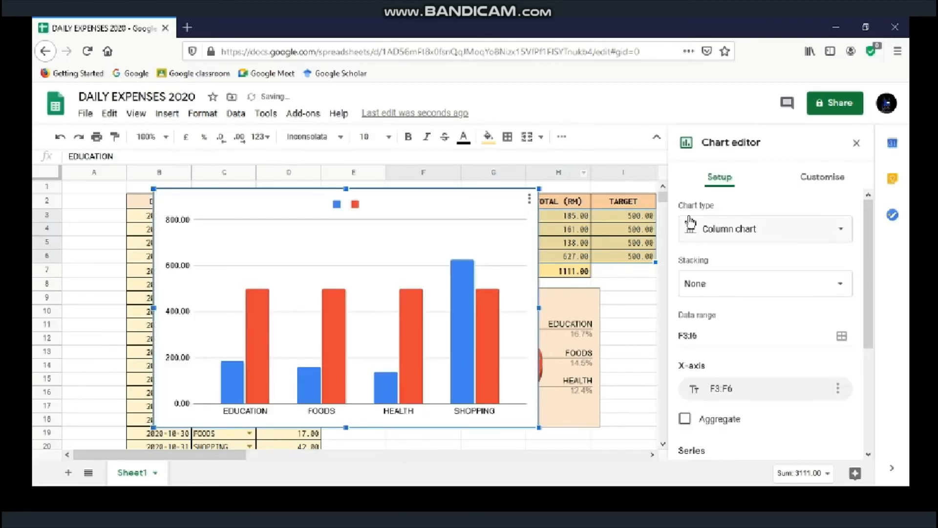
{"action": "left_click", "coordinate": [781, 240]}
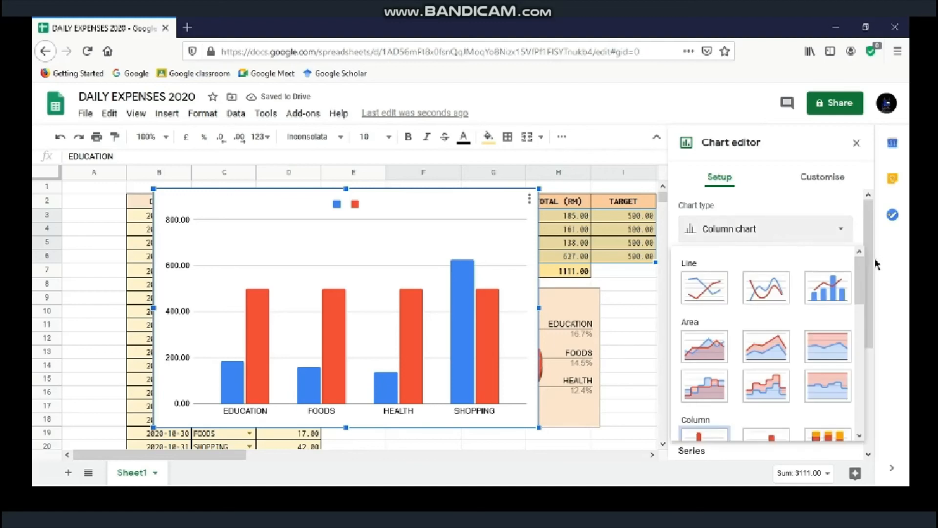
{"action": "left_click", "coordinate": [834, 306]}
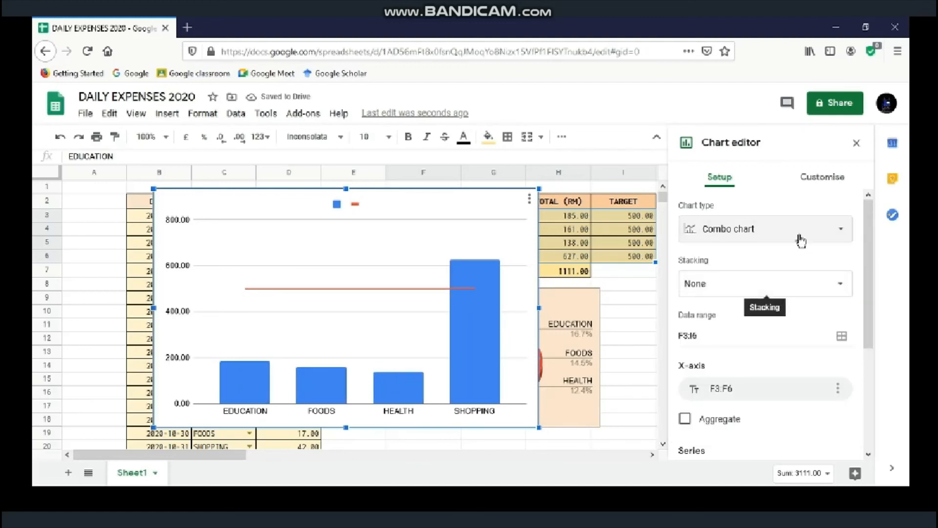
{"action": "left_click", "coordinate": [823, 185]}
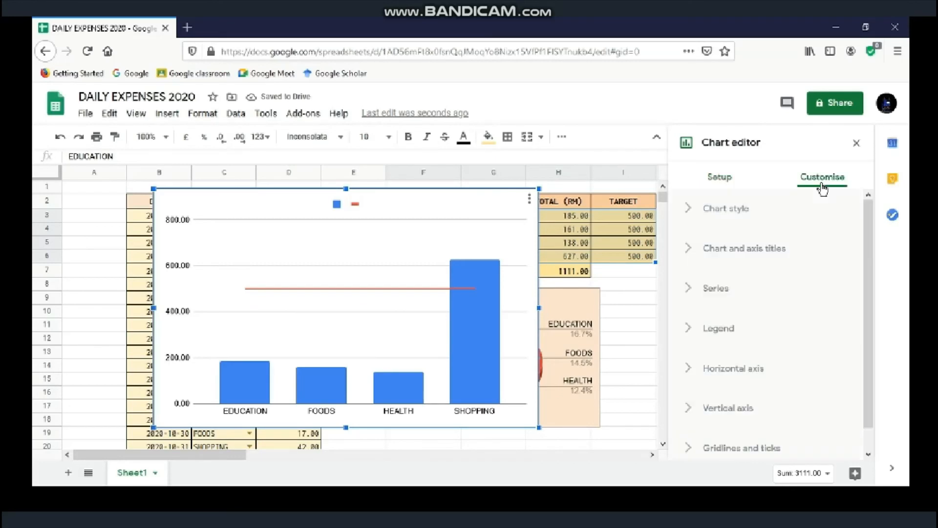
{"action": "left_click", "coordinate": [748, 213]}
{"action": "left_click", "coordinate": [709, 259]}
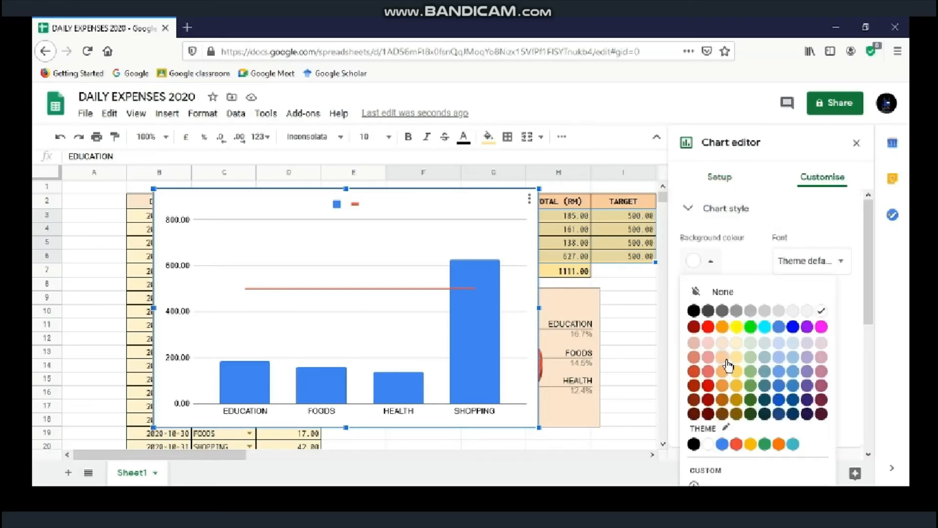
{"action": "left_click", "coordinate": [709, 349]}
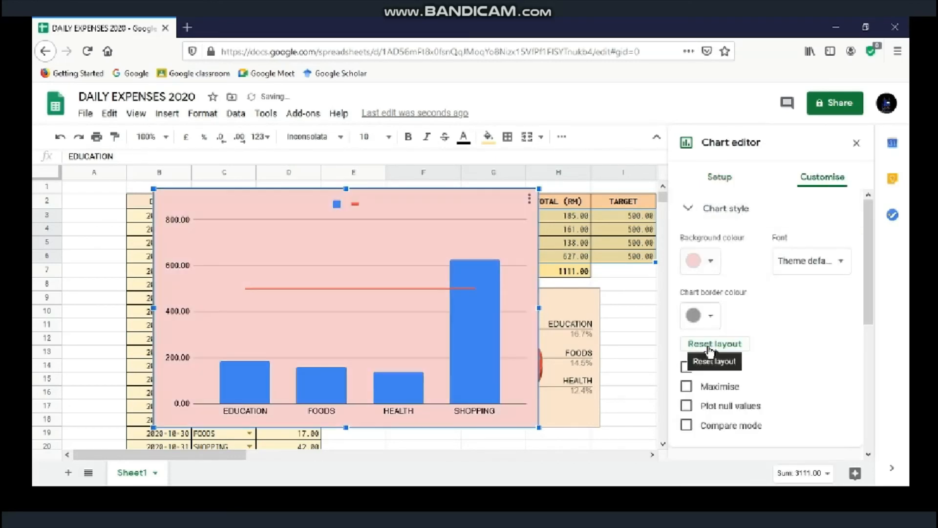
Step: Hide the chart legend
{"action": "left_click", "coordinate": [345, 204]}
{"action": "left_click", "coordinate": [716, 273]}
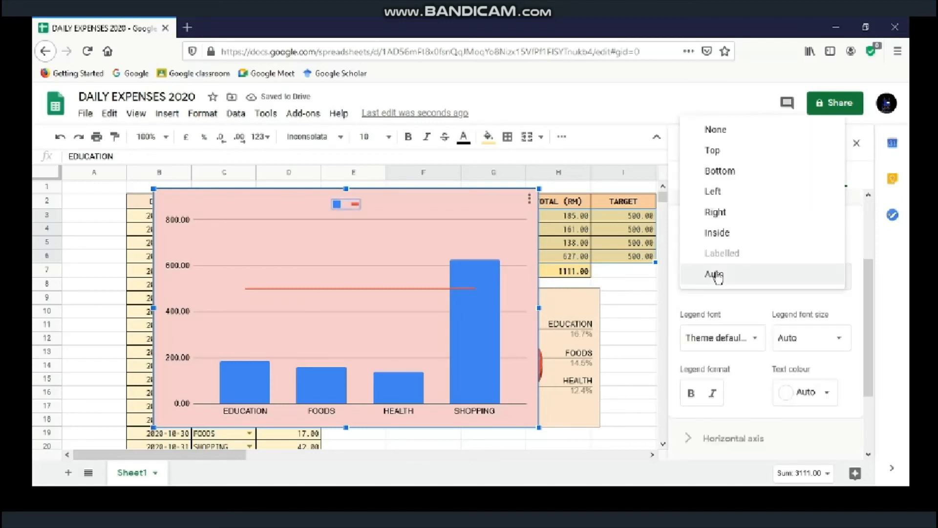
{"action": "left_click", "coordinate": [722, 140]}
{"action": "left_click", "coordinate": [826, 218]}
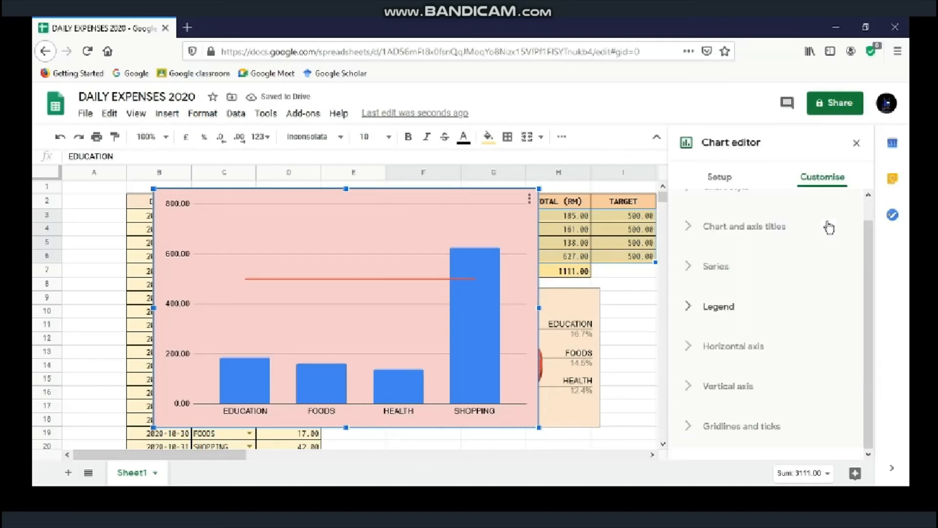
Step: Title the chart BUDGET in centred black 16-pt Roboto, then shrink it and close the editor
{"action": "left_click", "coordinate": [801, 235]}
{"action": "left_click", "coordinate": [779, 321]}
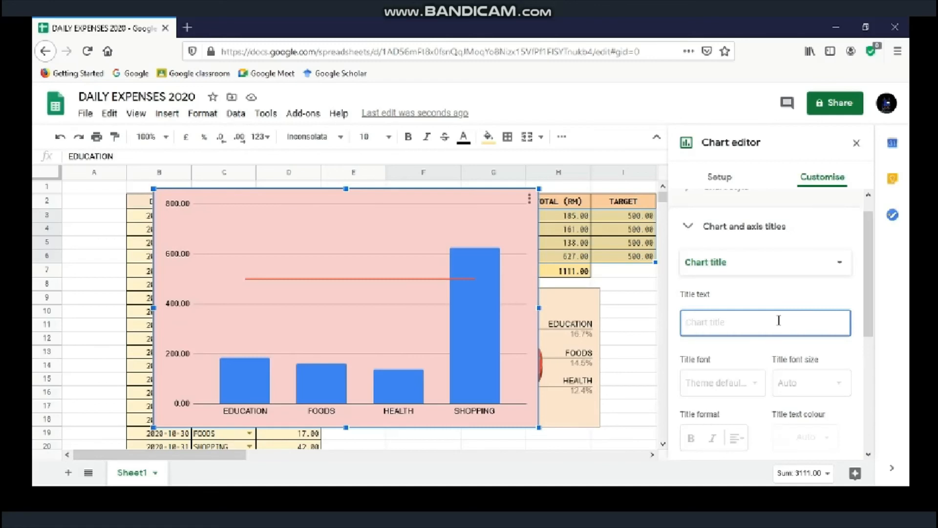
{"action": "type", "text": "BUDGET"}
{"action": "left_click", "coordinate": [748, 386]}
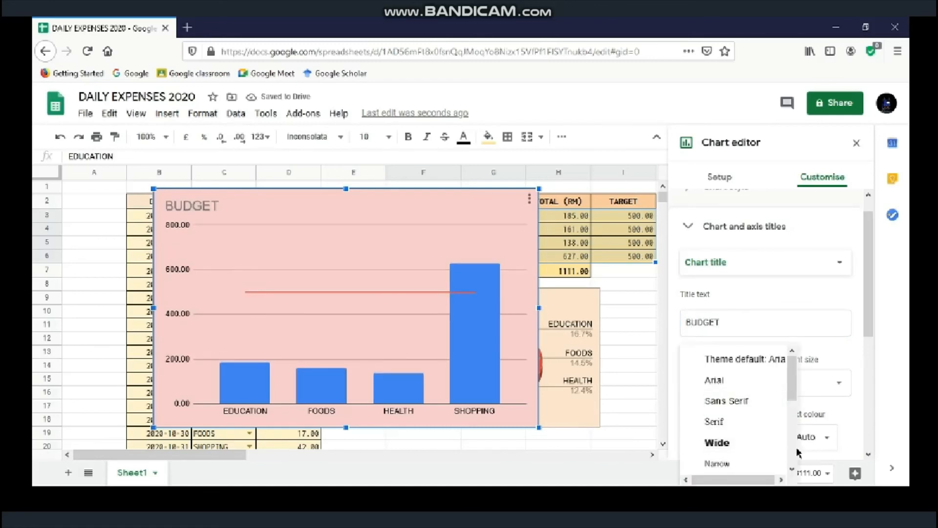
{"action": "scroll", "coordinate": [799, 452], "scroll_direction": "down", "scroll_amount": 5}
{"action": "left_click", "coordinate": [722, 463]}
{"action": "left_click", "coordinate": [802, 383]}
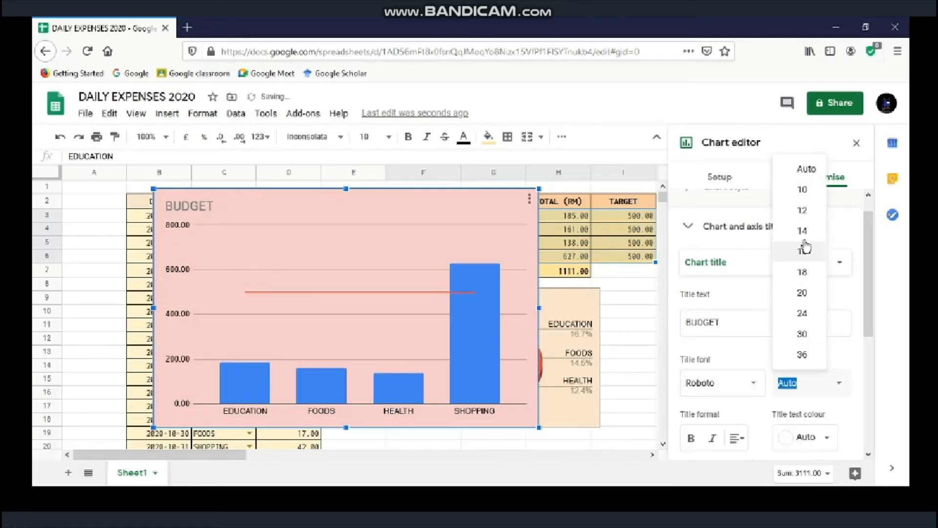
{"action": "left_click", "coordinate": [806, 249]}
{"action": "left_click", "coordinate": [801, 438]}
{"action": "left_click", "coordinate": [697, 239]}
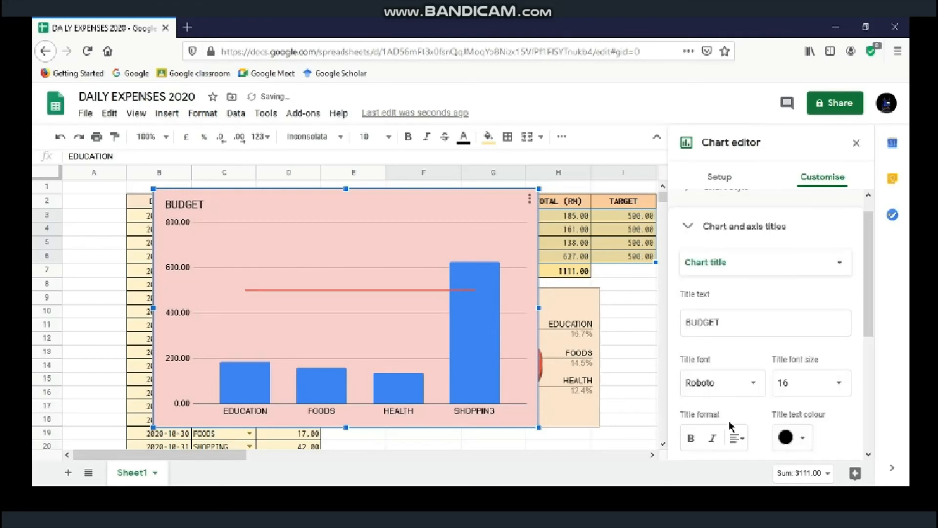
{"action": "left_click", "coordinate": [737, 437]}
{"action": "left_click", "coordinate": [753, 465]}
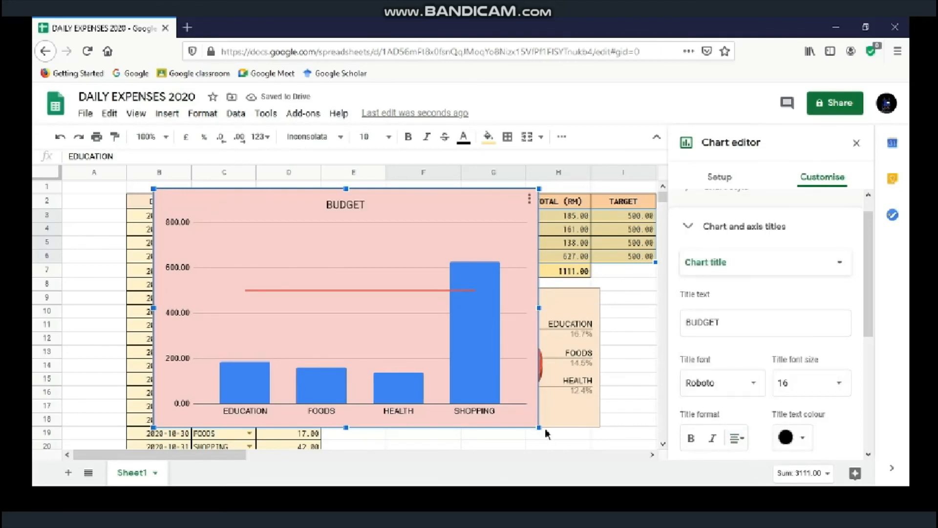
{"action": "left_click_drag", "start_coordinate": [539, 427], "coordinate": [394, 338]}
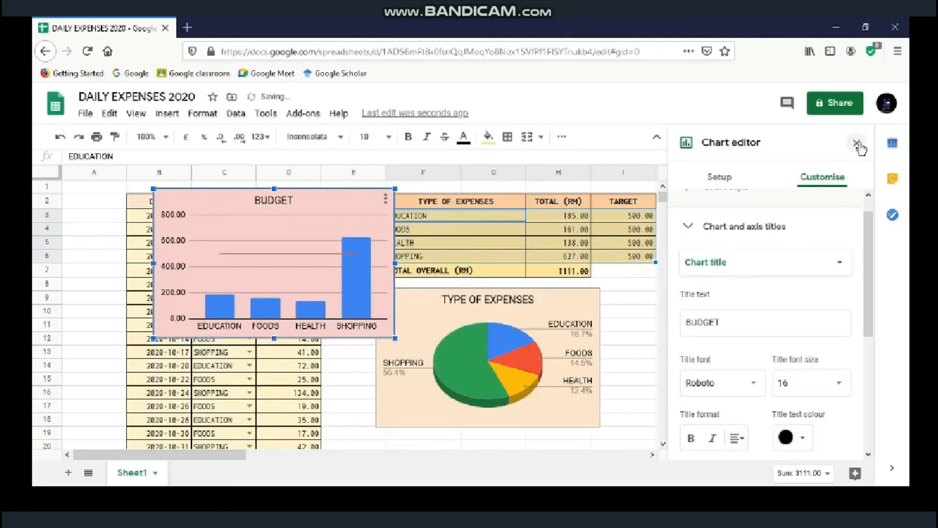
{"action": "left_click", "coordinate": [857, 144]}
Step: Move the BUDGET chart right of the totals table and stretch it taller
{"action": "left_click", "coordinate": [350, 200]}
{"action": "left_click_drag", "start_coordinate": [351, 200], "coordinate": [863, 206]}
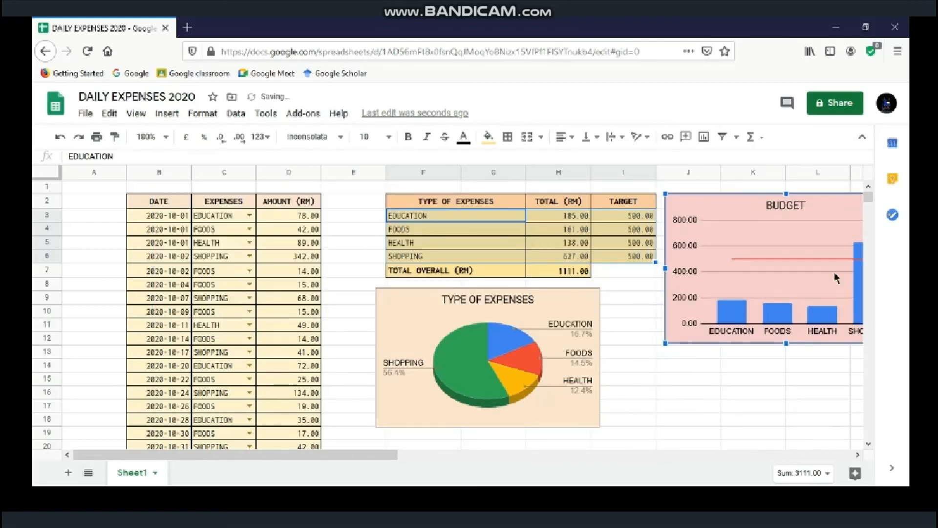
{"action": "left_click_drag", "start_coordinate": [788, 343], "coordinate": [787, 428]}
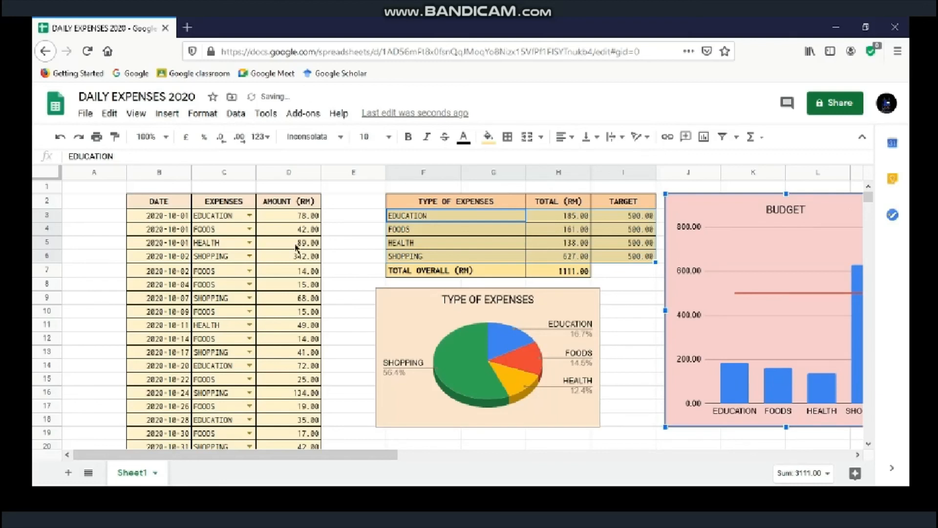
Step: Narrow column A and the empty column E
{"action": "left_click", "coordinate": [108, 174]}
{"action": "left_click_drag", "start_coordinate": [126, 173], "coordinate": [91, 172]}
{"action": "left_click", "coordinate": [315, 172]}
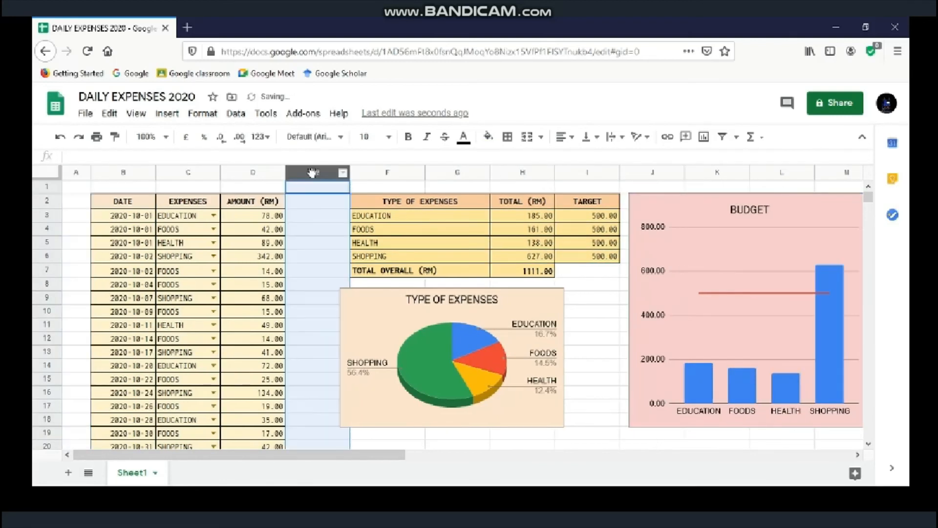
{"action": "left_click_drag", "start_coordinate": [350, 174], "coordinate": [316, 177]}
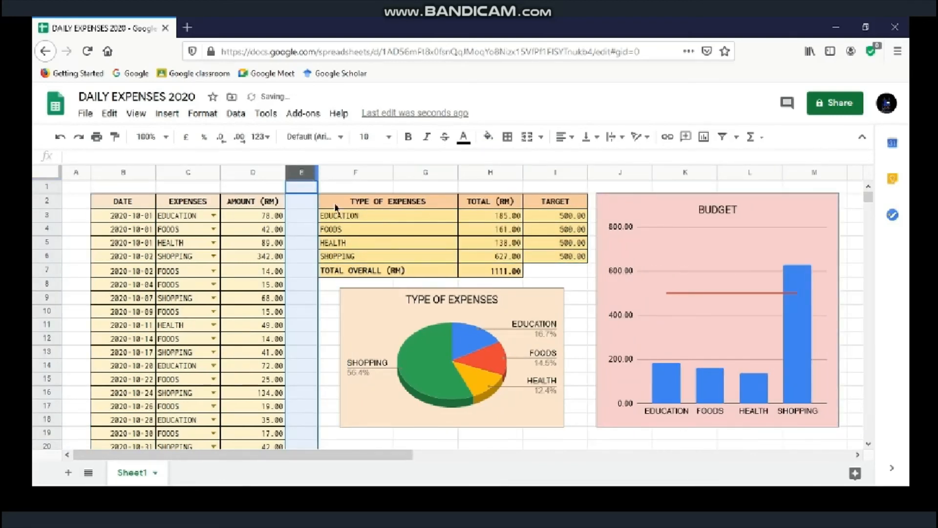
Step: Move the pie chart under the totals table and widen it to the right
{"action": "left_click", "coordinate": [407, 302]}
{"action": "left_click_drag", "start_coordinate": [407, 302], "coordinate": [384, 302]}
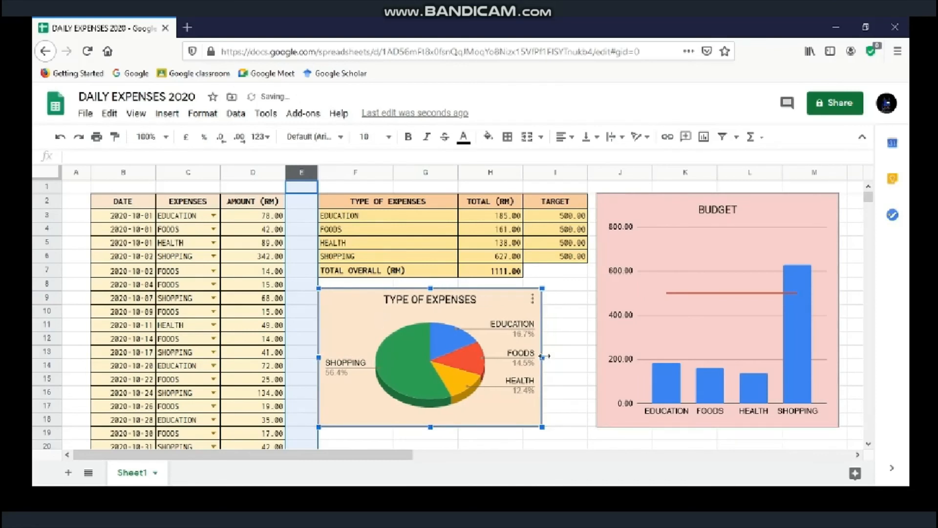
{"action": "left_click_drag", "start_coordinate": [543, 357], "coordinate": [586, 358]}
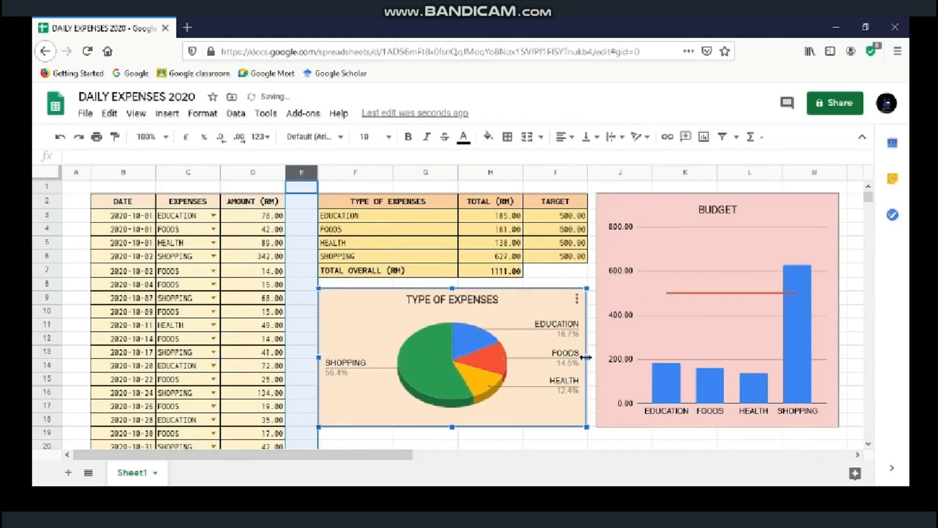
{"action": "left_click", "coordinate": [557, 276]}
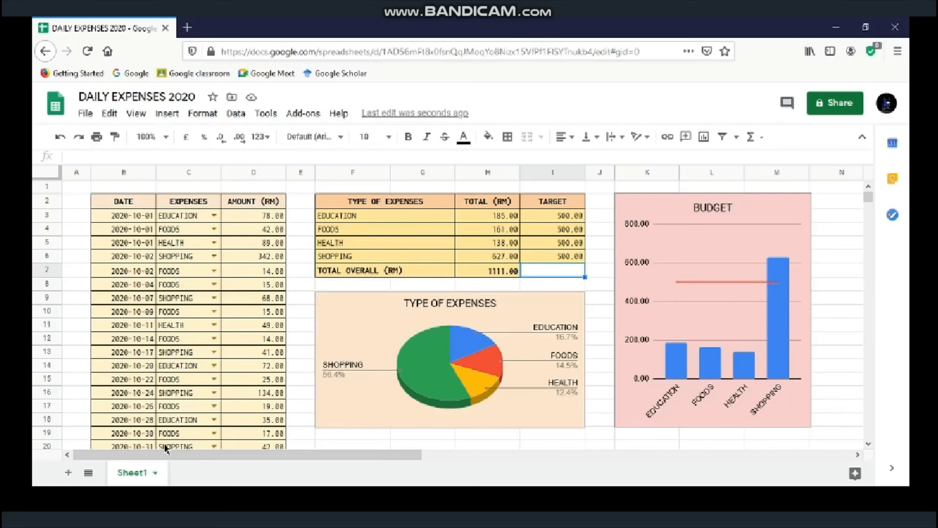
Step: Rename the Sheet1 tab to OCT in capital letters
{"action": "left_click", "coordinate": [154, 475]}
{"action": "left_click", "coordinate": [166, 318]}
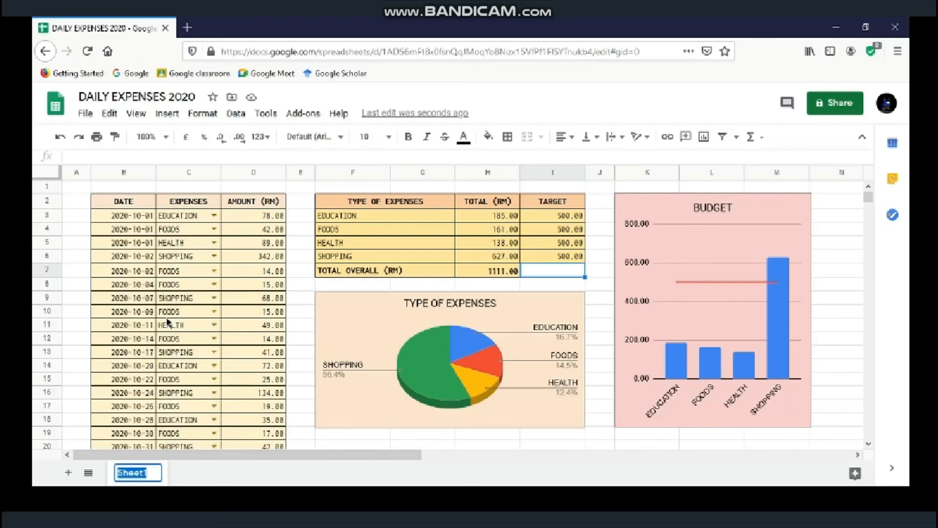
{"action": "type", "text": "oct"}
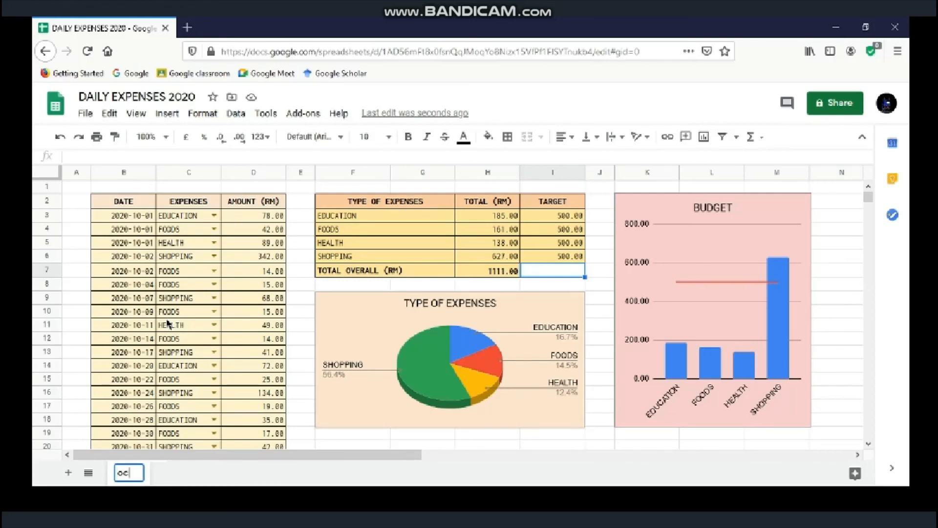
{"action": "key", "text": "BackSpace"}
{"action": "key", "text": "BackSpace"}
{"action": "key", "text": "BackSpace"}
{"action": "type", "text": "OCT"}
{"action": "key", "text": "Return"}
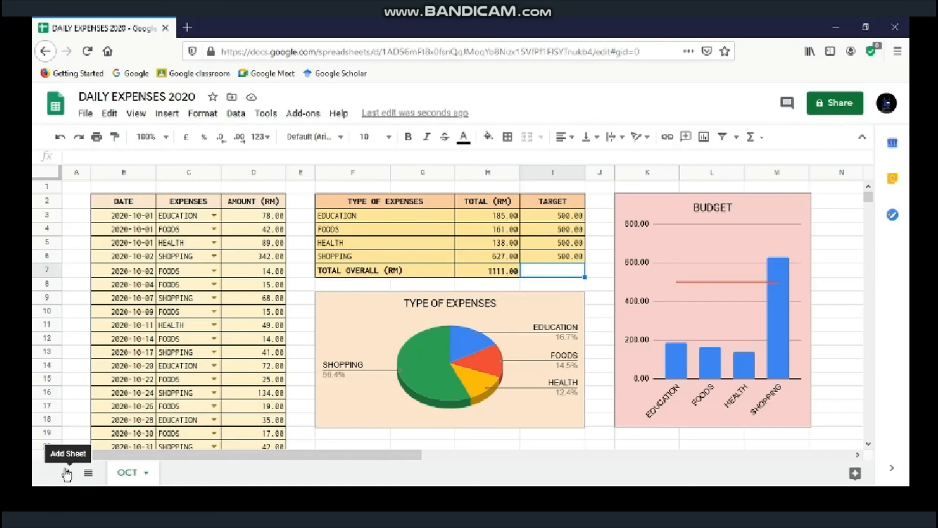
Step: Duplicate the OCT sheet and clear the copied expense entries
{"action": "right_click", "coordinate": [140, 472]}
{"action": "left_click", "coordinate": [137, 269]}
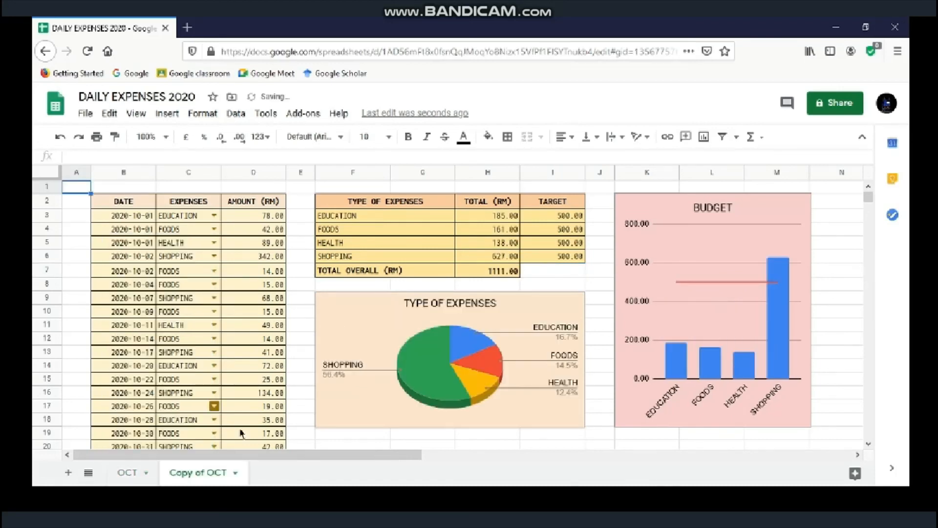
{"action": "left_click_drag", "start_coordinate": [245, 445], "coordinate": [123, 225]}
{"action": "key", "text": "Delete"}
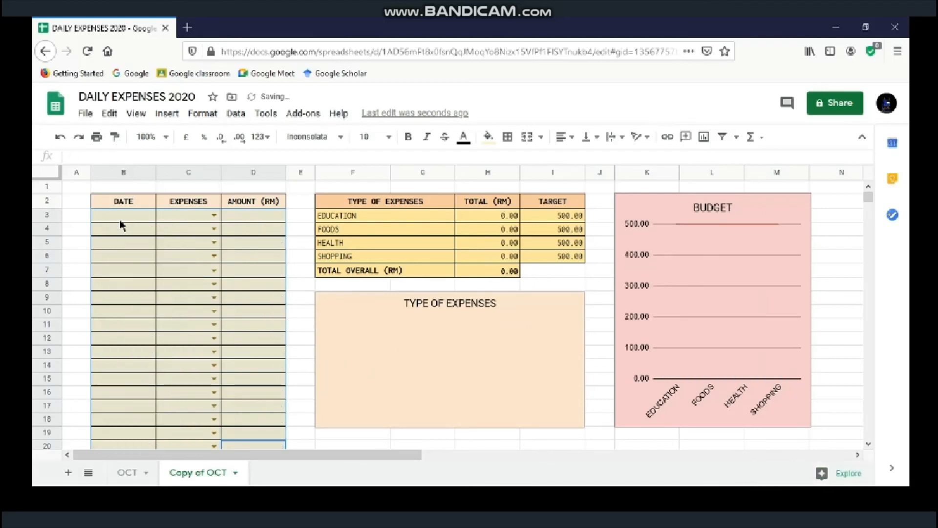
Step: Rename the Copy of OCT sheet to NOV
{"action": "left_click", "coordinate": [235, 473]}
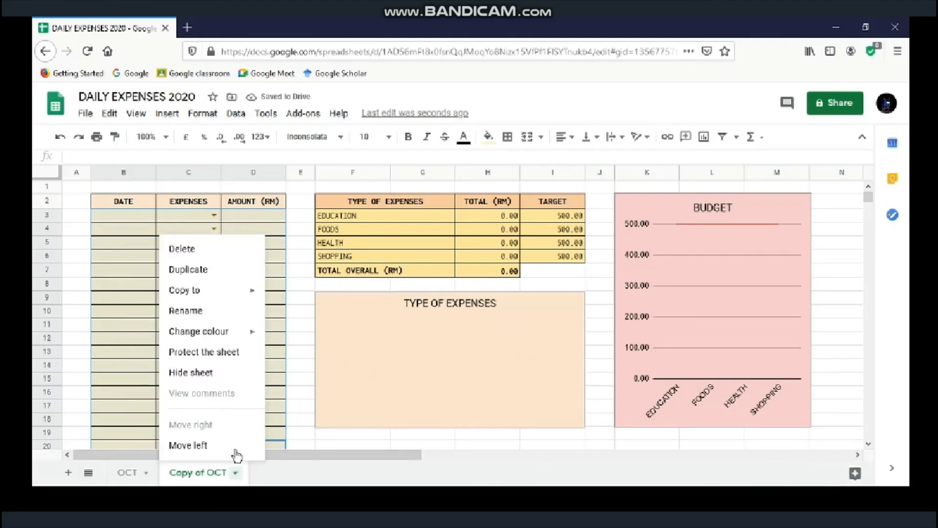
{"action": "left_click", "coordinate": [207, 311]}
{"action": "type", "text": "NOV"}
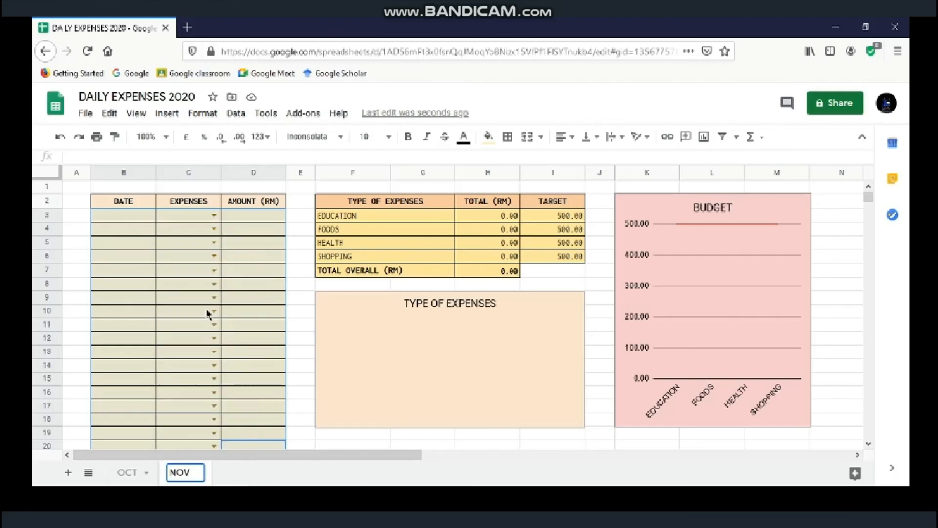
{"action": "key", "text": "Return"}
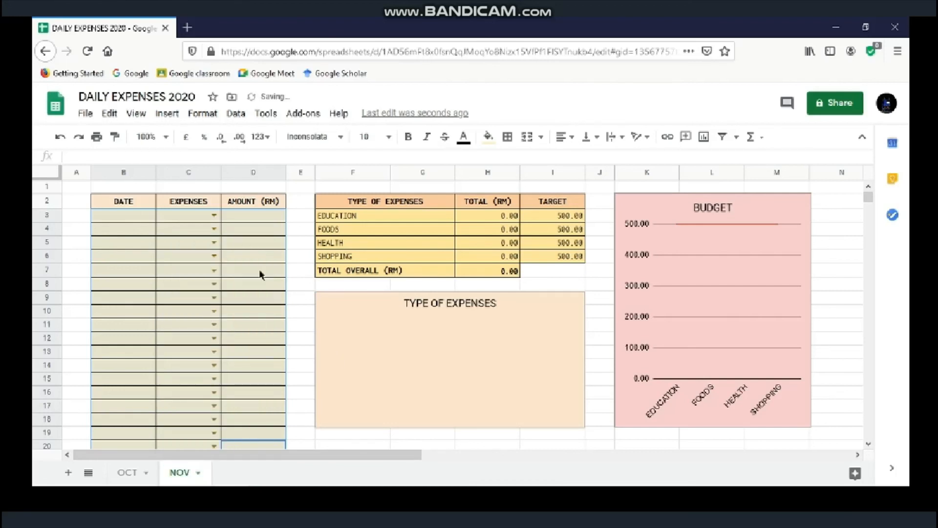
Step: Enter the first expense: date 2020-10-02, type EDUCATION, amount 200
{"action": "left_click", "coordinate": [136, 220]}
{"action": "double_click", "coordinate": [137, 220]}
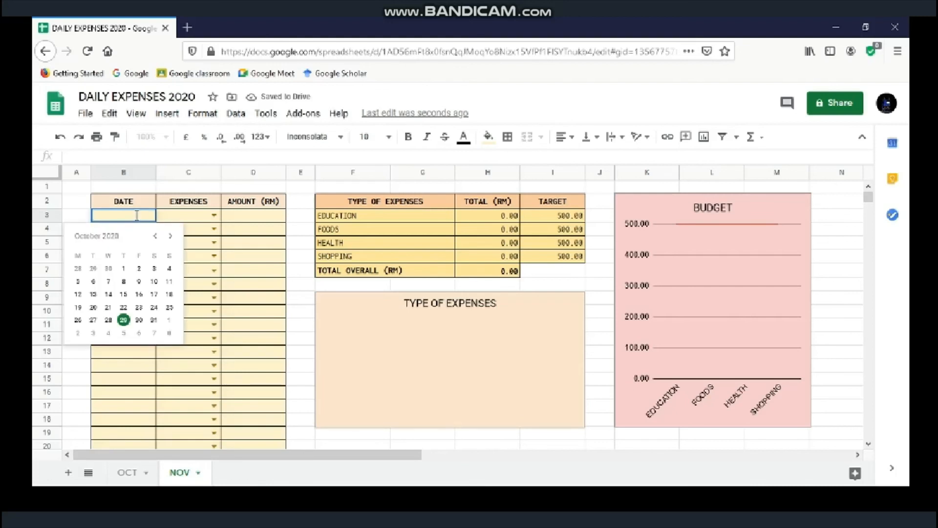
{"action": "left_click", "coordinate": [139, 268]}
{"action": "left_click", "coordinate": [211, 215]}
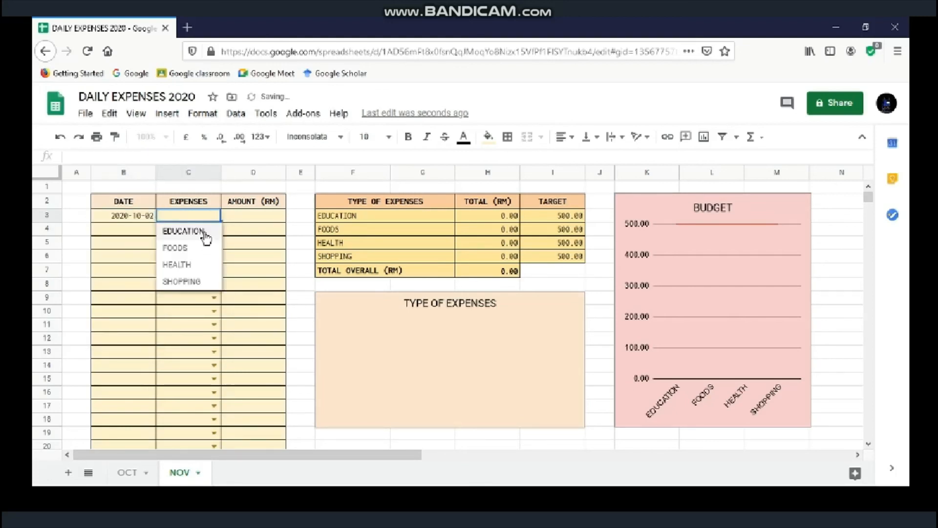
{"action": "left_click", "coordinate": [206, 232]}
{"action": "left_click", "coordinate": [251, 219]}
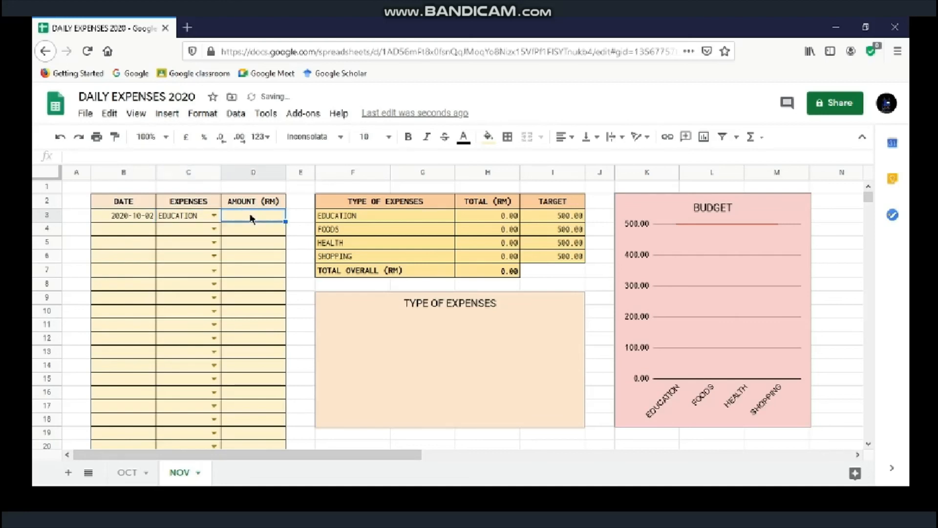
{"action": "type", "text": "200"}
{"action": "key", "text": "Return"}
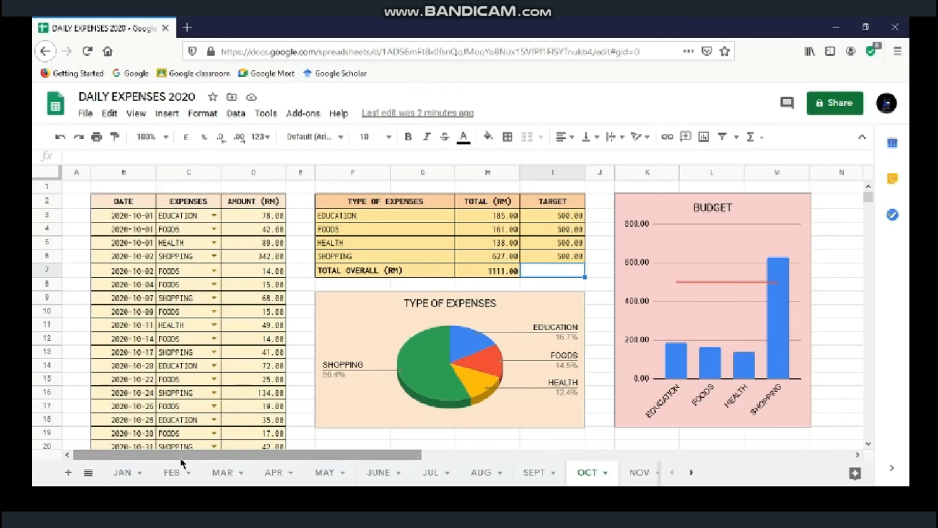
{"action": "left_click", "coordinate": [178, 474]}
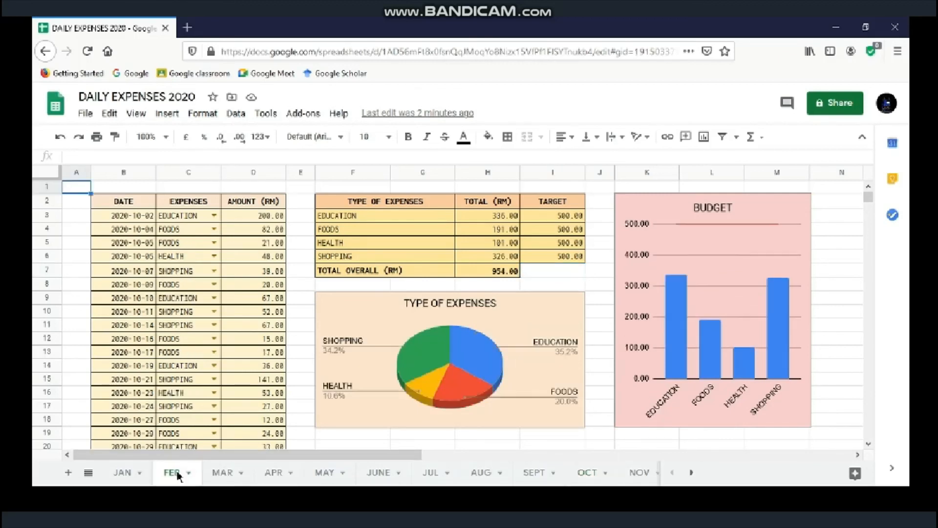
{"action": "left_click", "coordinate": [88, 473]}
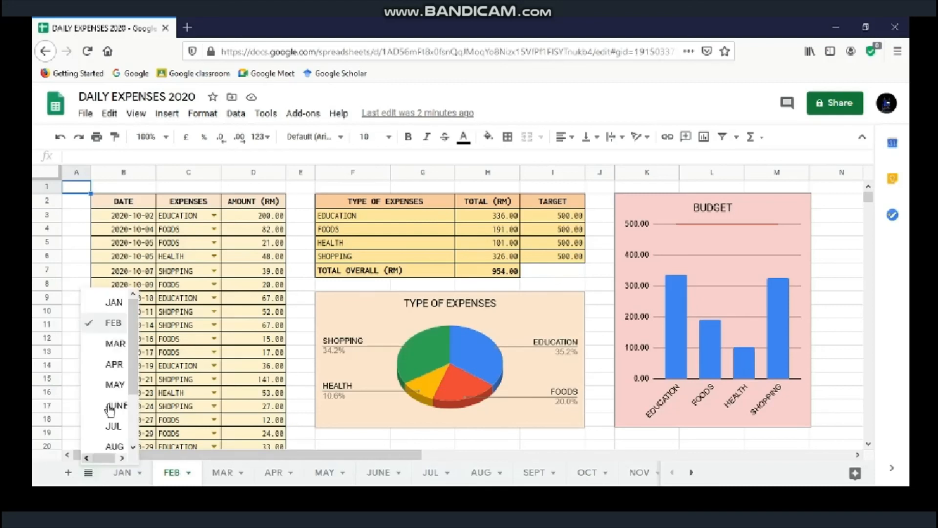
{"action": "left_click_drag", "start_coordinate": [135, 387], "coordinate": [136, 430]}
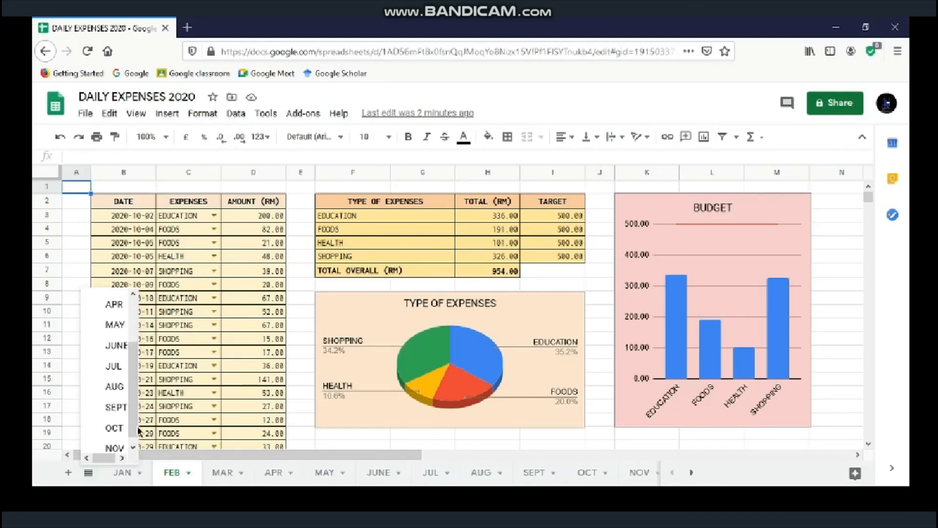
{"action": "left_click", "coordinate": [117, 421]}
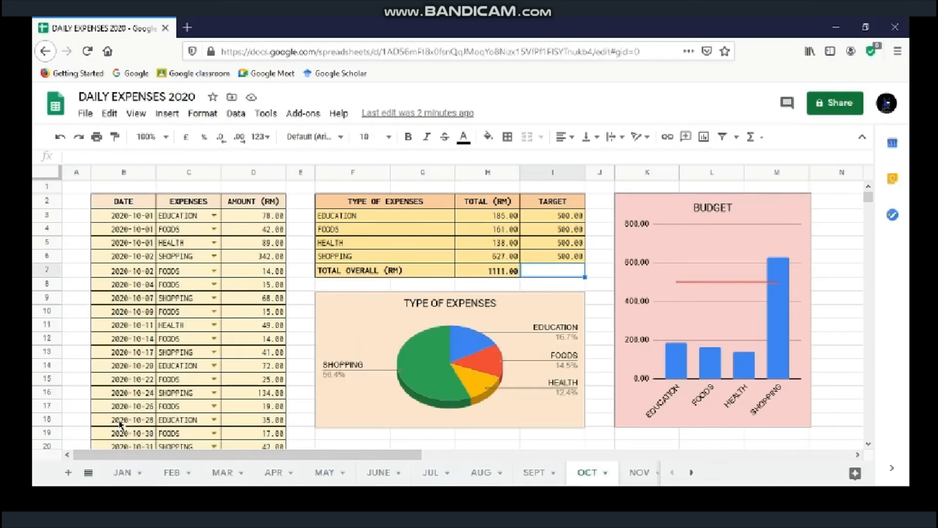